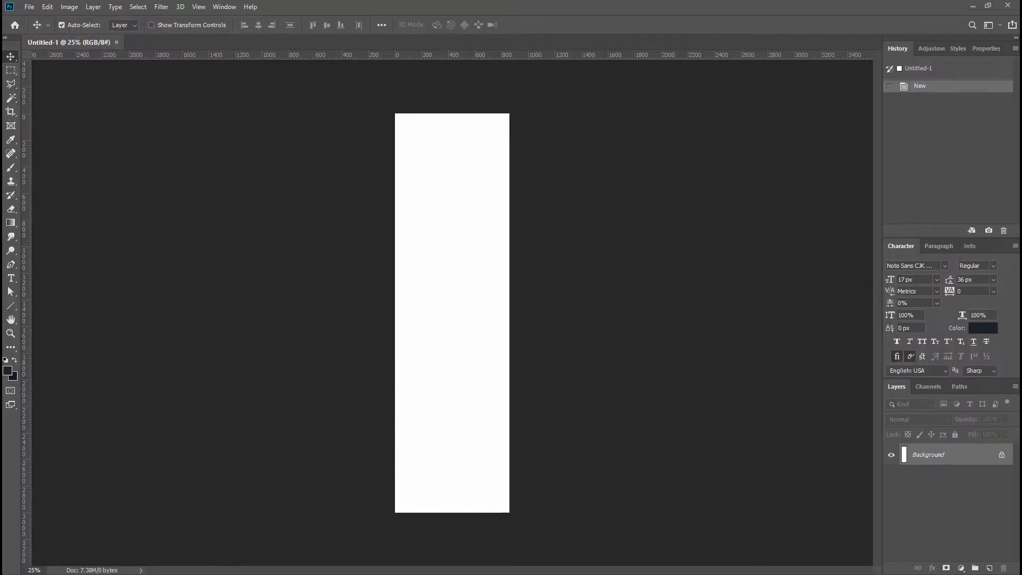
- Open the photo set-of-pink-petals-and-bottle-on-table-4041231.jpg and trace the dropper's rubber bulb as a Pen tool shape
left_click_drag(711, 0, 714, 40)
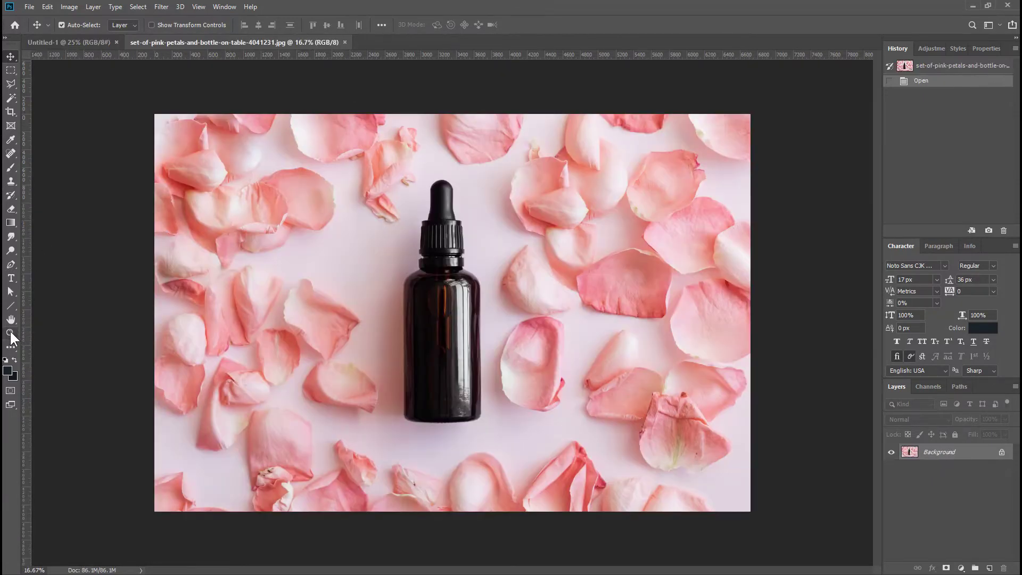
left_click(10, 333)
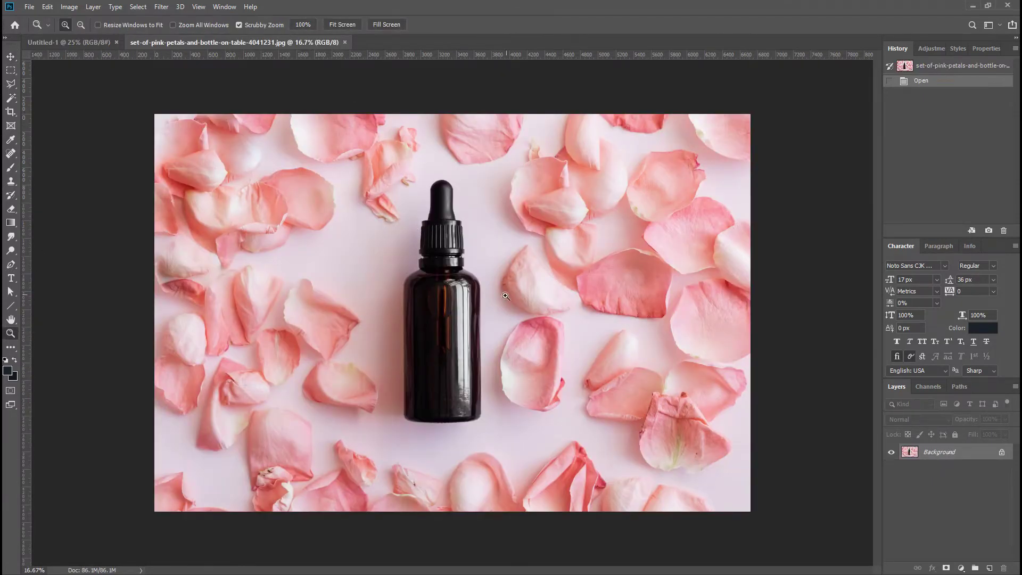
left_click_drag(466, 246, 538, 242)
key("p")
left_click(367, 345)
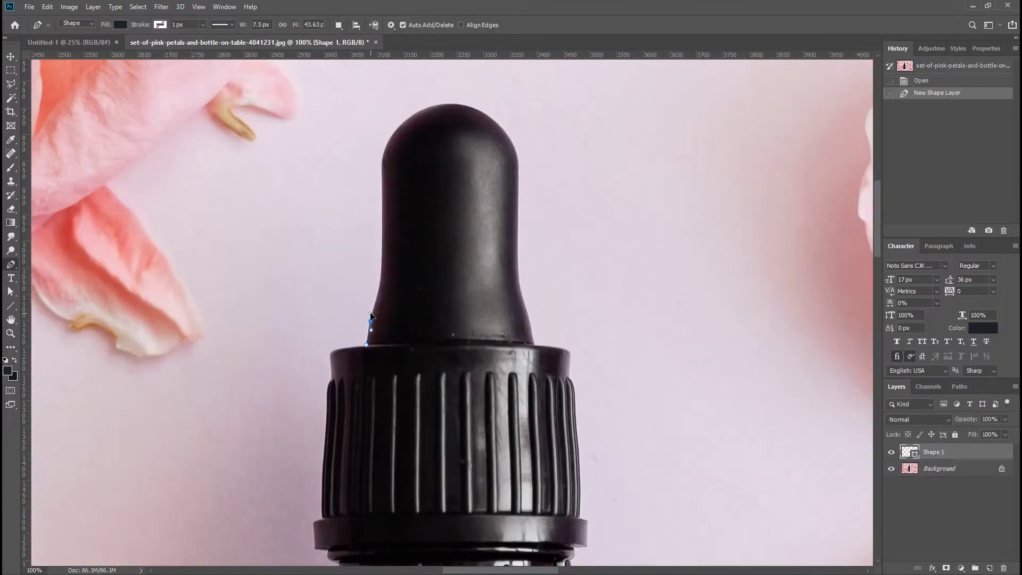
left_click_drag(382, 232, 384, 216)
left_click_drag(449, 106, 520, 101)
left_click(517, 179)
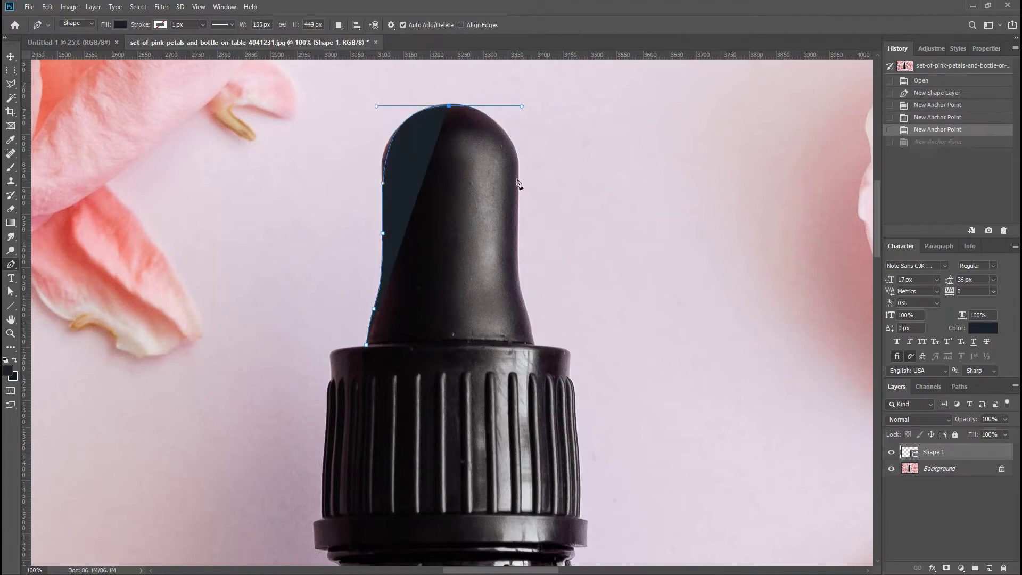
left_click_drag(518, 276, 527, 314)
- Continue the pen outline from the bulb's base down the right edge of the ribbed cap
scroll(533, 335, "down", 4)
left_click(535, 231)
left_click(571, 241)
left_click(570, 263)
left_click(575, 280)
left_click(580, 347)
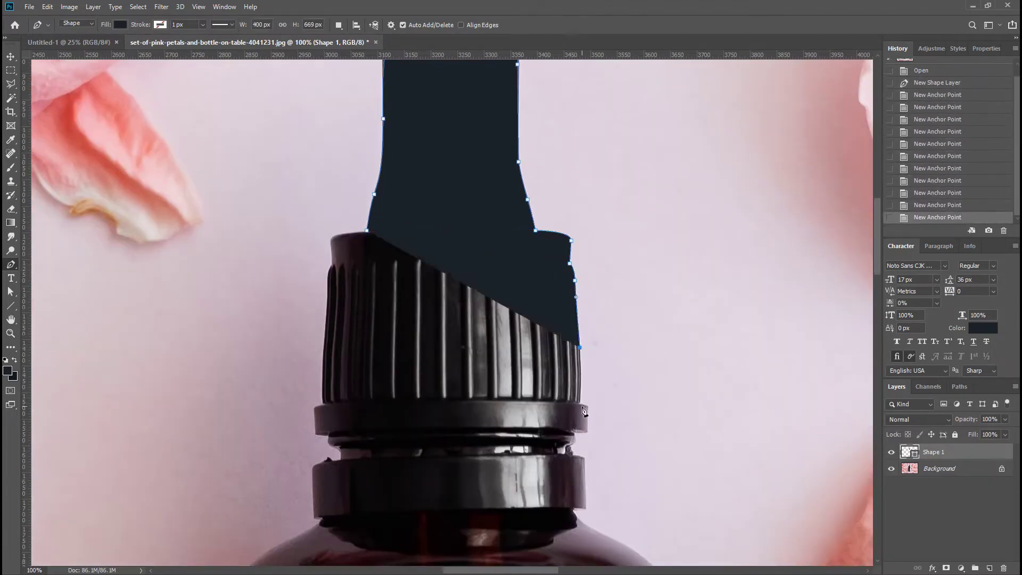
left_click(580, 405)
key("ctrl+z")
- Trace the pen outline around the right end of the collar beneath the ribbed cap
key("ctrl+plus")
key("ctrl+plus")
key("ctrl+plus")
left_click_drag(600, 390, 36, 37)
left_click(427, 331)
left_click(429, 433)
left_click(376, 438)
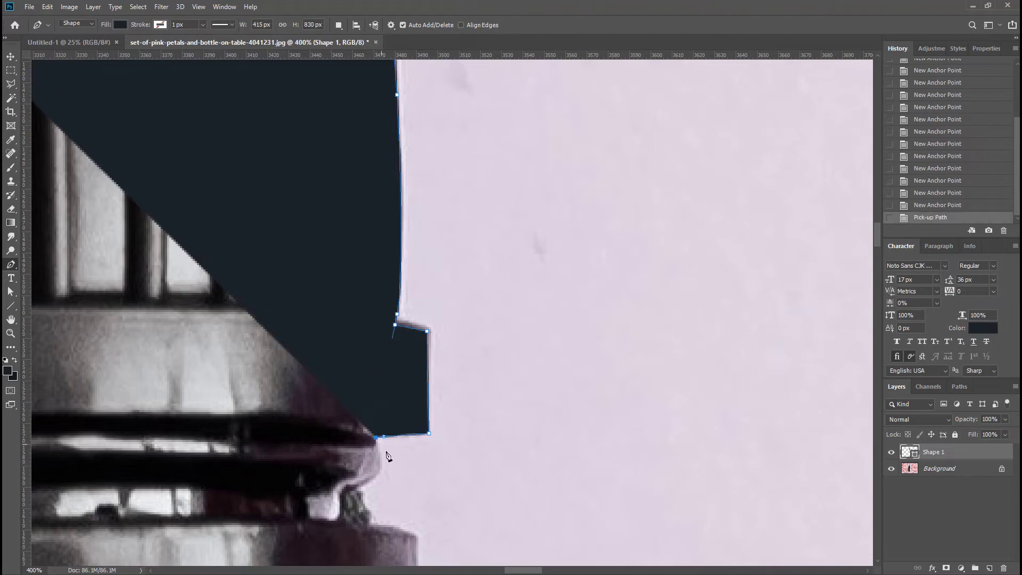
- Extend the outline around the right side of the bottle neck and its lower ring
left_click(490, 392)
left_click_drag(502, 420, 590, 211)
left_click(550, 440)
left_click(594, 423)
left_click(549, 426)
left_click_drag(551, 426, 458, 235)
- Trace the bottle's right shoulder and upper side, and set the shape layer's fill to 0%
left_click_drag(495, 289, 511, 300)
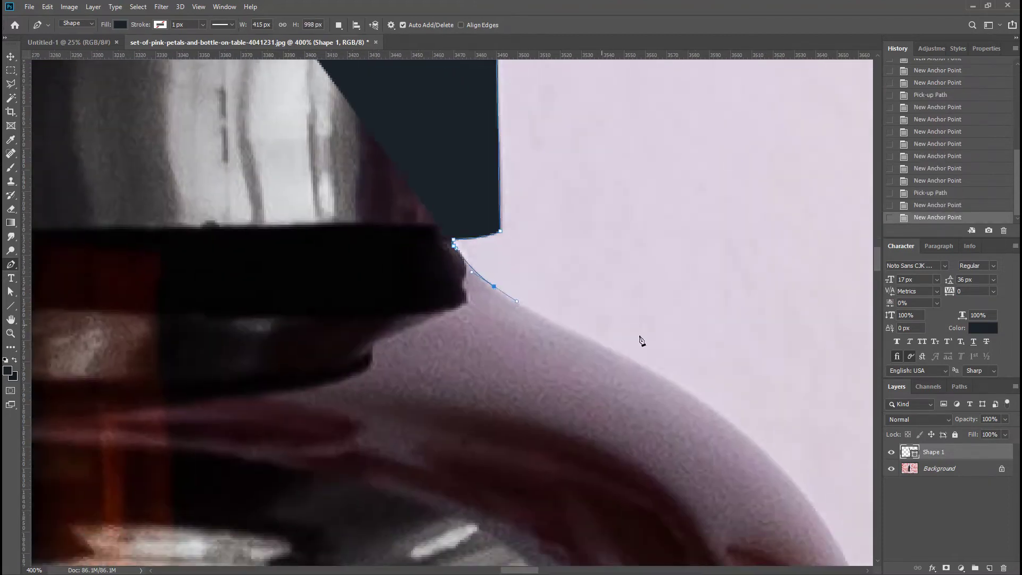
key("ctrl+minus")
key("ctrl+minus")
left_click_drag(657, 146, 674, 170)
left_click_drag(715, 351, 716, 488)
left_click_drag(1005, 434, 952, 447)
left_click_drag(715, 495, 714, 256)
left_click(713, 529)
- Continue the outline down the bottle's right side and around its rounded base to the left corner
key("ctrl+minus")
key("ctrl+minus")
left_click_drag(517, 369, 543, 129)
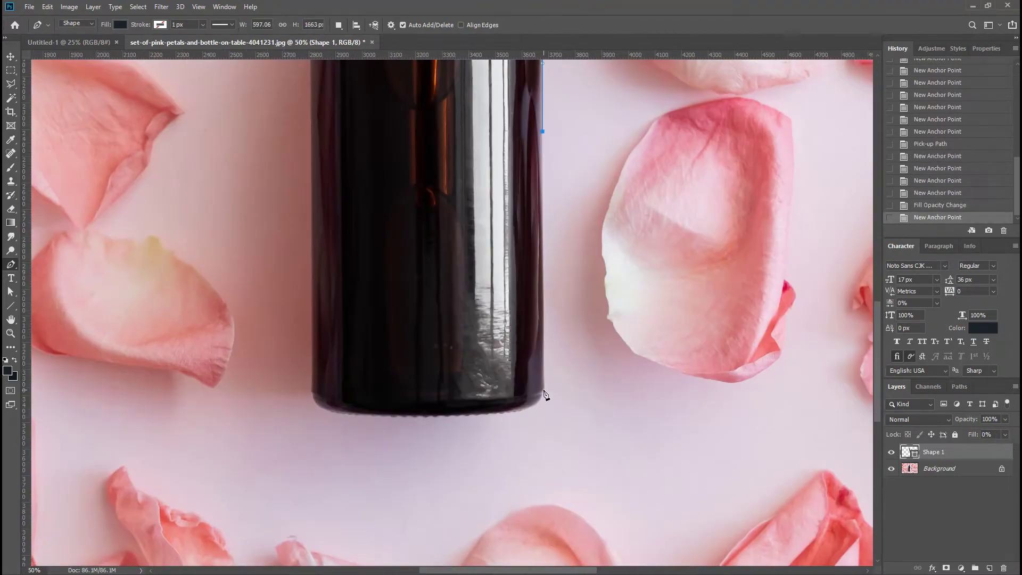
left_click(544, 390)
key("ctrl+plus")
left_click_drag(599, 509, 562, 528)
left_click(375, 521)
key("ctrl+z")
left_click(376, 520)
left_click_drag(216, 510, 177, 482)
left_click(171, 466)
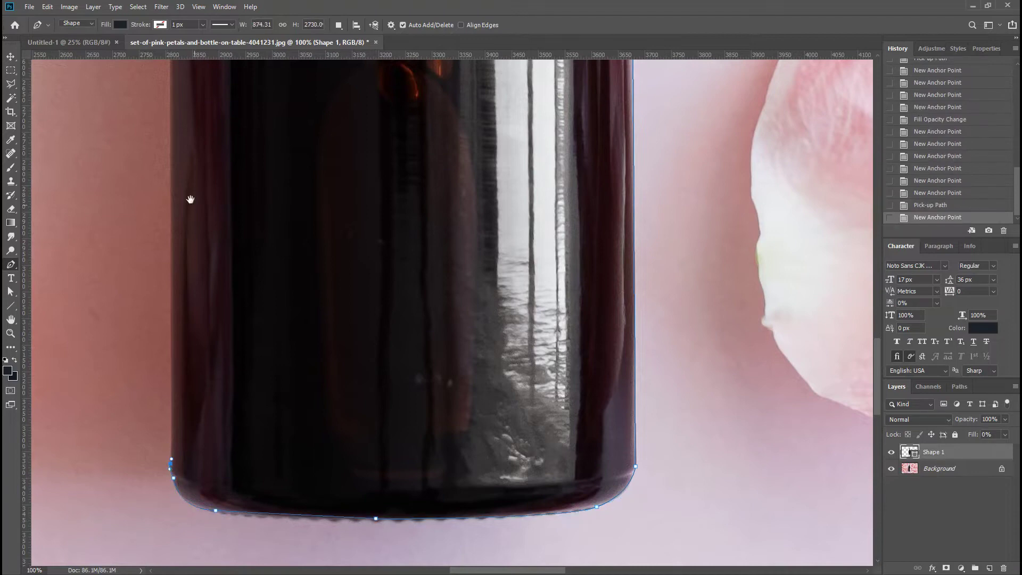
- Trace the outline up the bottle's left side and over the left shoulder to the lower neck ring
left_click_drag(189, 199, 208, 511)
left_click(191, 249)
left_click_drag(192, 249, 192, 228)
left_click(246, 158, "alt")
left_click_drag(247, 158, 402, 378)
left_click(294, 129, "alt")
left_click(287, 128)
key("ctrl+plus")
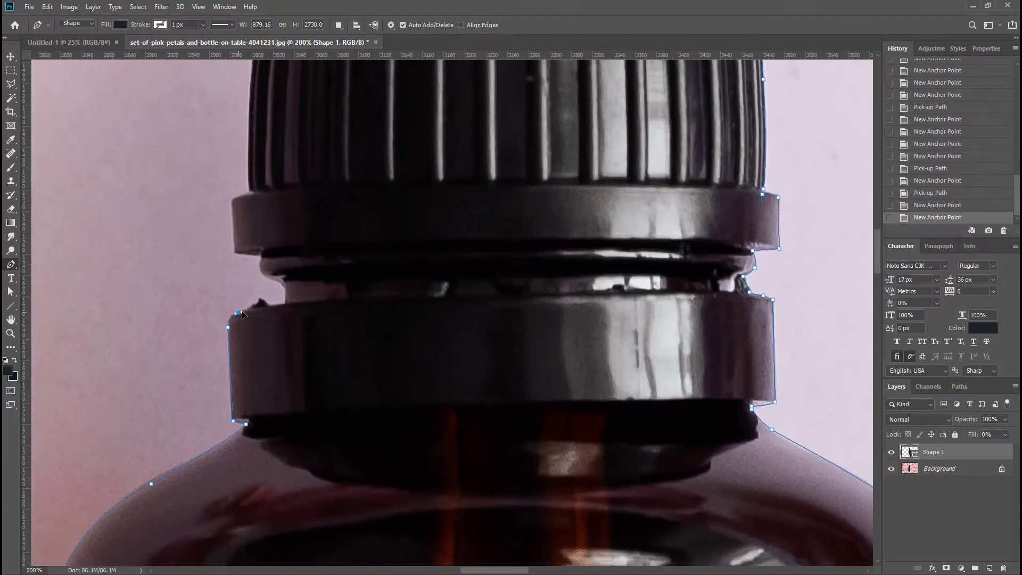
- Trace the left side of the neck, collar and ribbed cap up toward the outline's starting point
left_click(261, 273)
left_click(235, 253)
left_click(242, 249)
left_click_drag(259, 239, 271, 462)
key("ctrl+z")
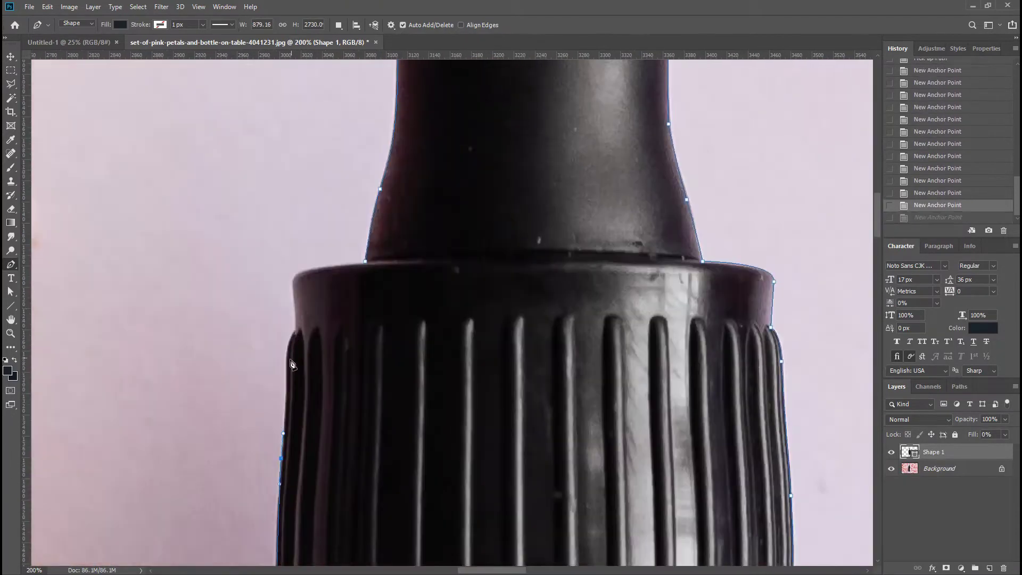
left_click_drag(287, 366, 286, 349)
left_click(294, 329)
left_click(292, 286)
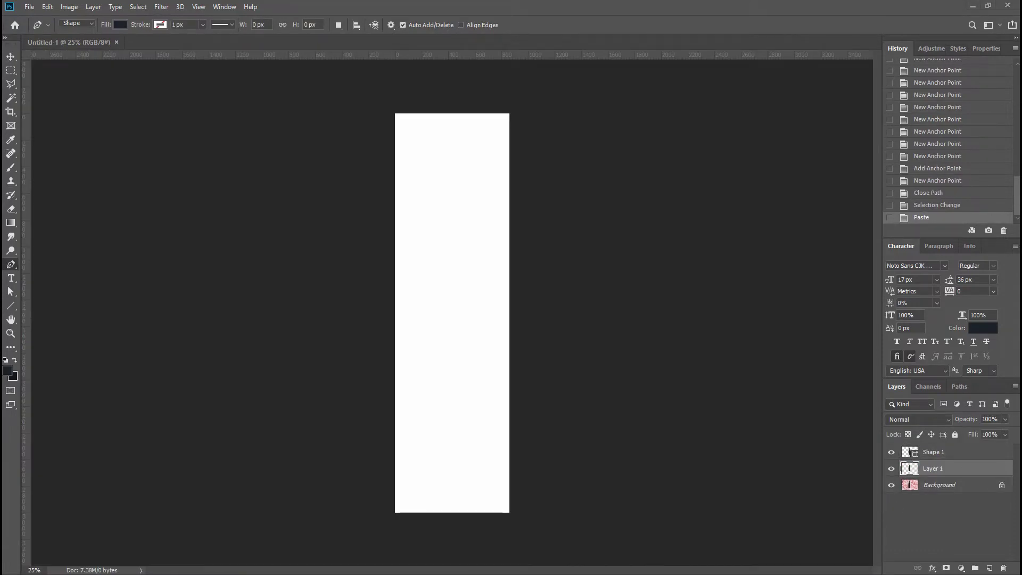
- Place the cut-out bottle layer in the Untitled-1 document and scale it proportionally to 21.07%
left_click_drag(953, 469, 507, 278)
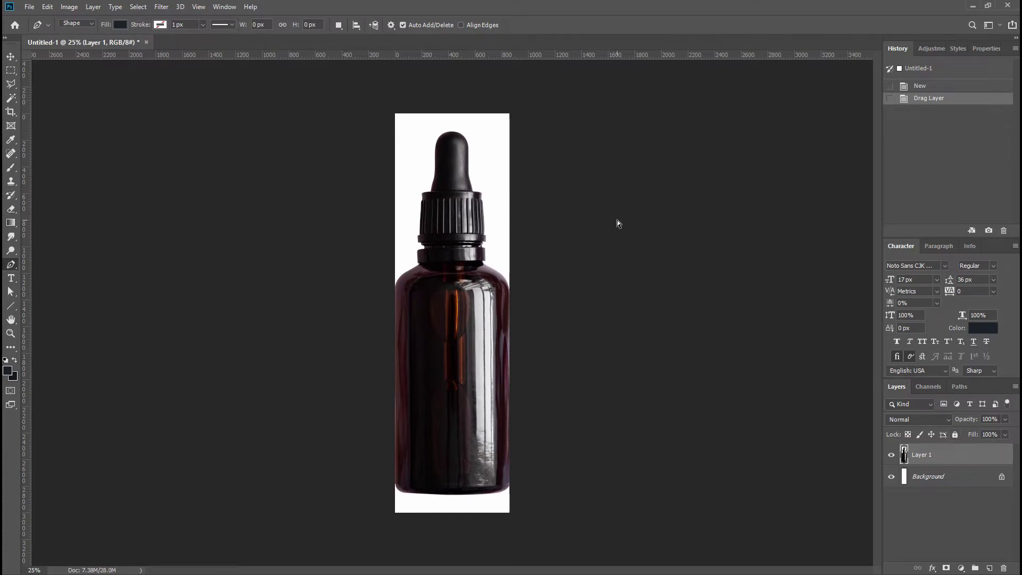
key("ctrl+t")
left_click_drag(510, 129, 406, 251)
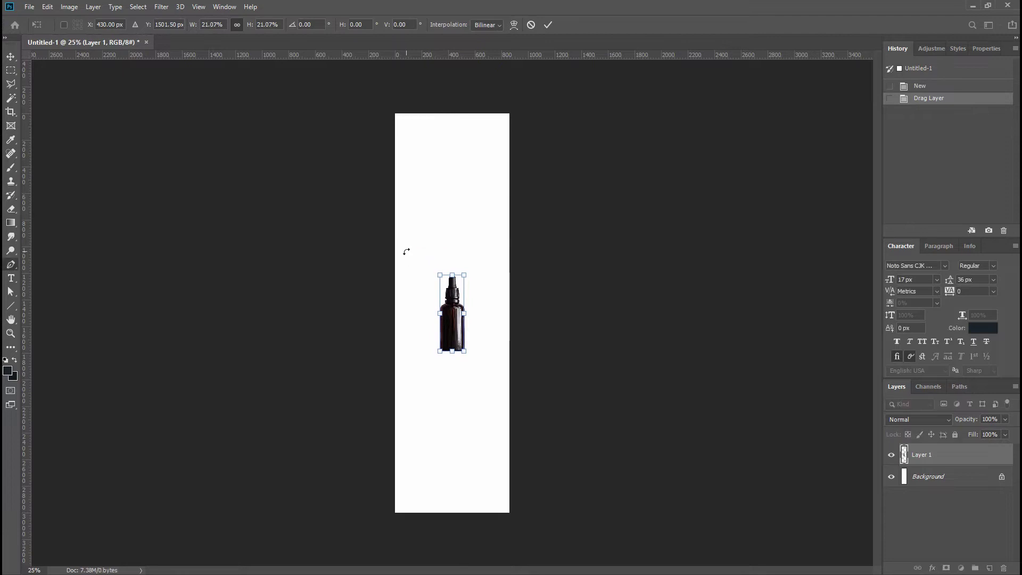
key("Return")
- Copy a rectangular section of the clean white highlight on the bottle's body to a new layer
key("ctrl+plus")
key("ctrl+plus")
key("ctrl+plus")
key("ctrl+plus")
key("ctrl+plus")
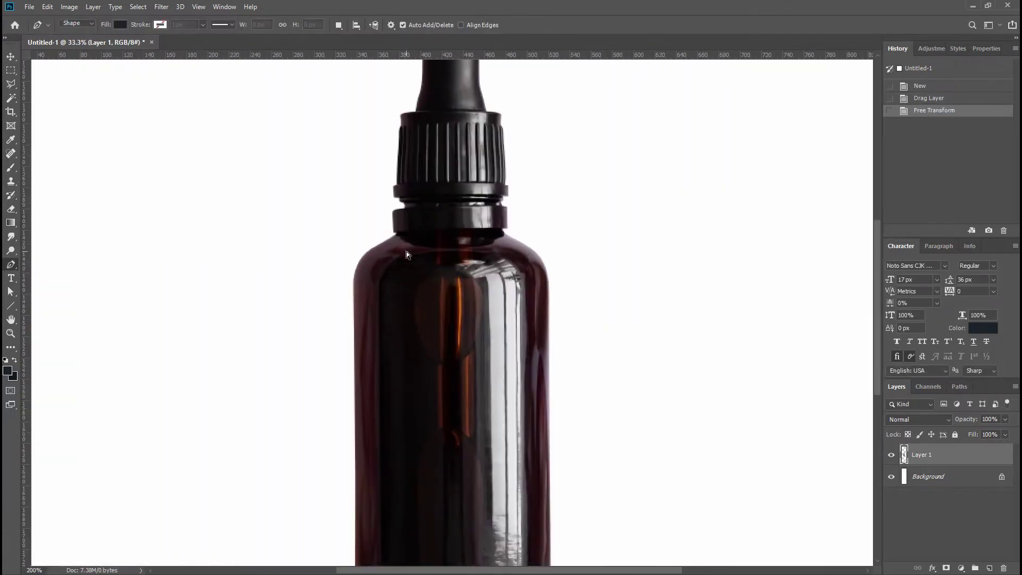
left_click_drag(527, 404, 529, 250)
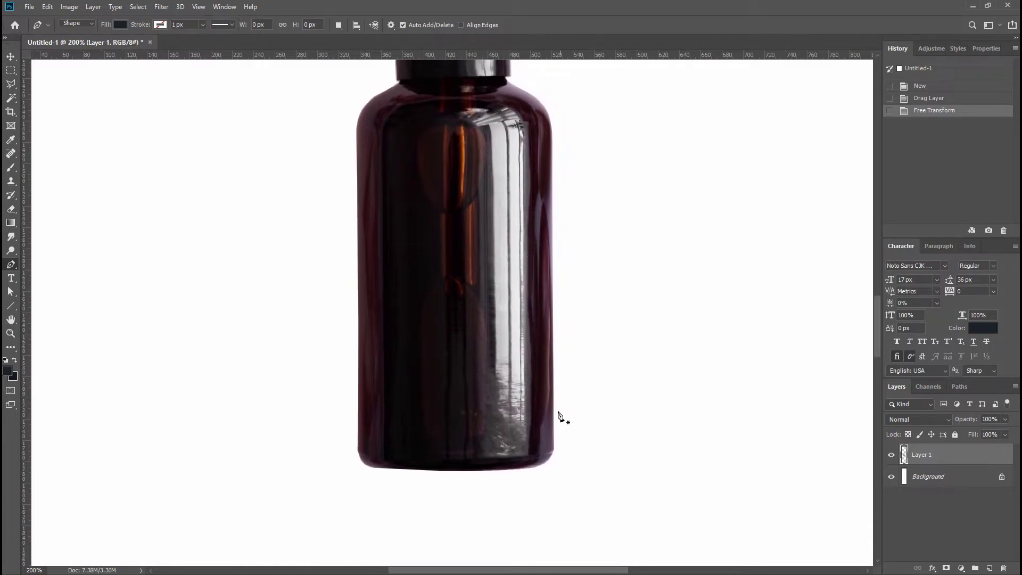
left_click(11, 69)
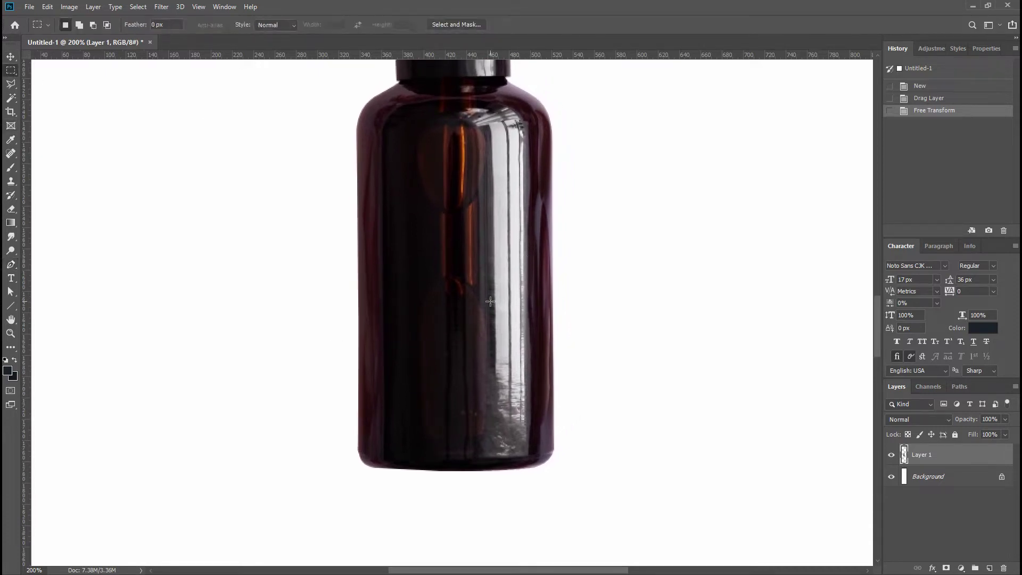
left_click_drag(490, 211, 526, 280)
left_click(10, 56)
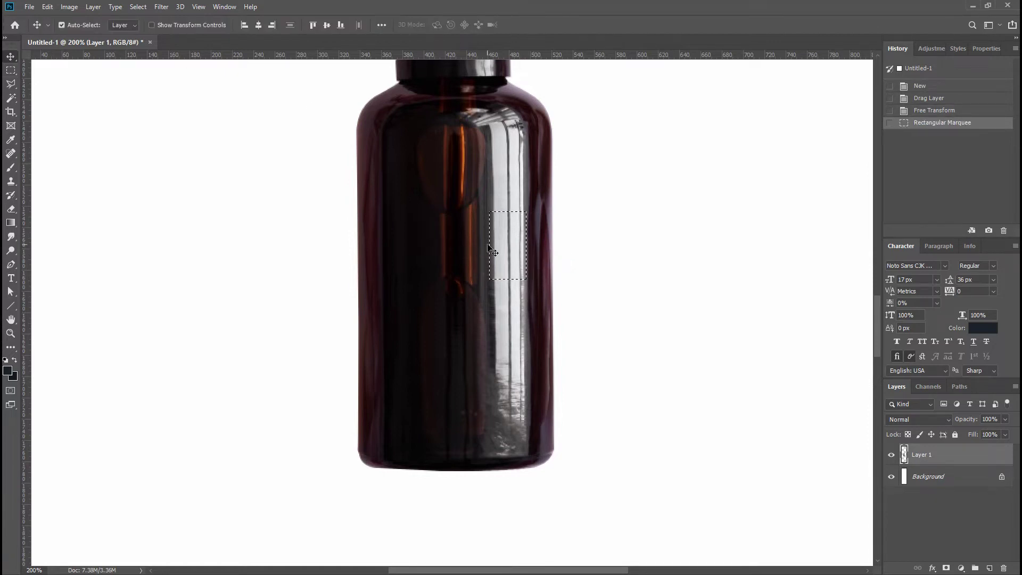
key("ctrl+c")
key("ctrl+v")
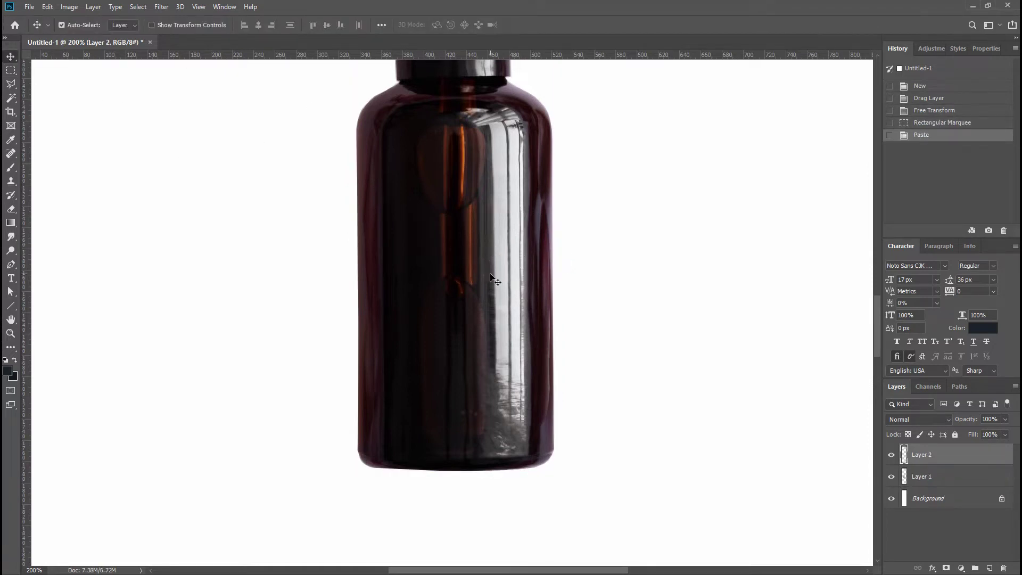
- Move the copied highlight down to the bottle's base and stretch it upward to cover the uneven reflection
left_click_drag(491, 275, 503, 447)
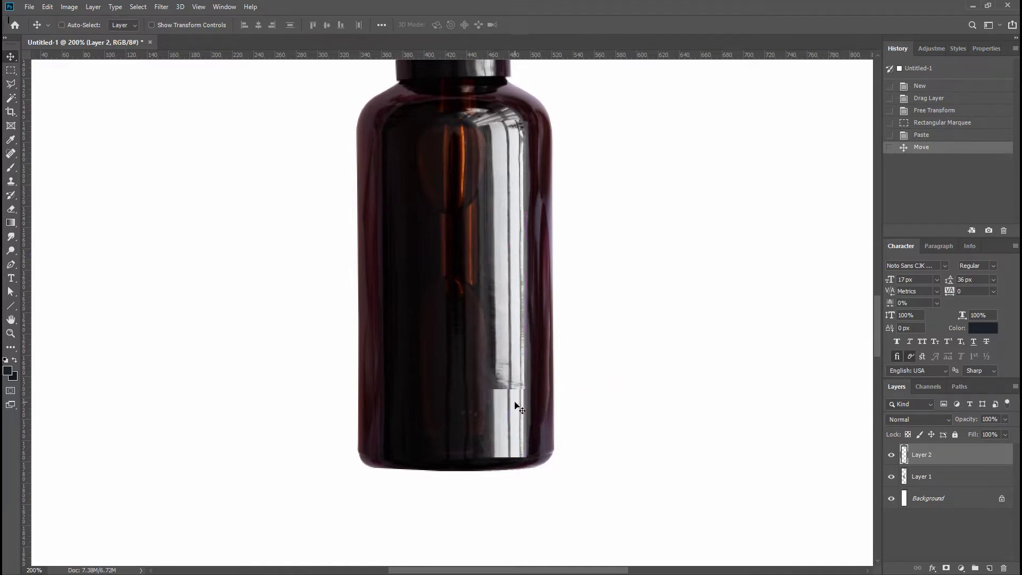
key("ctrl+t")
left_click_drag(509, 393, 506, 242)
key("Return")
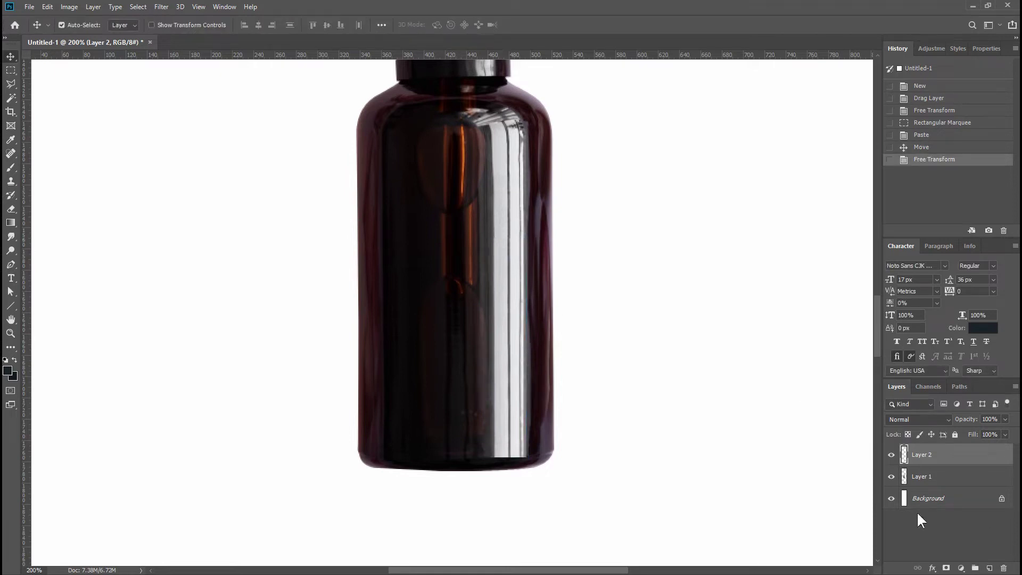
- Add a layer mask to the highlight patch and brush its edges with black to blend it into the bottle
left_click(947, 569)
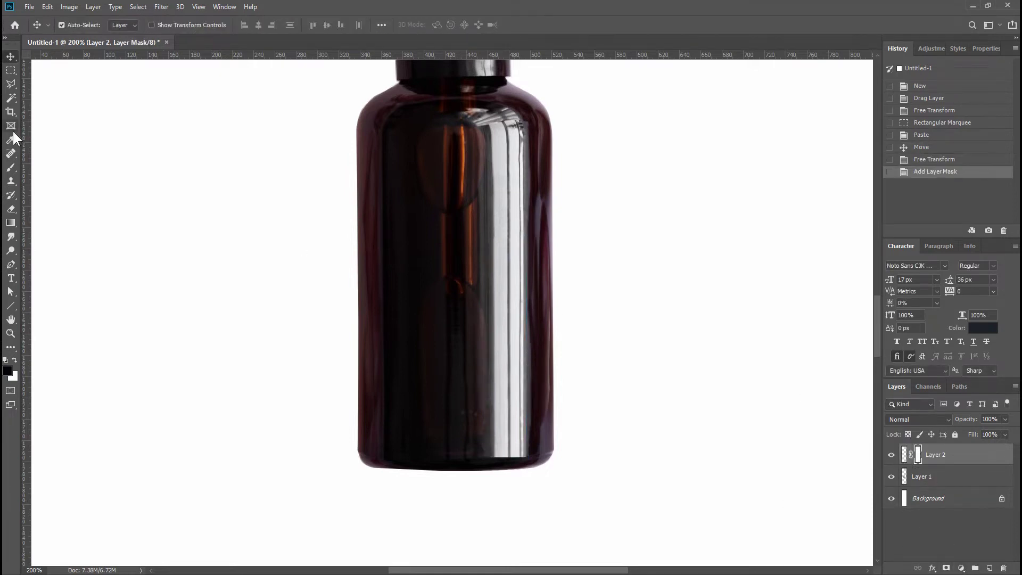
left_click(11, 167)
mouse_move(487, 240)
left_mouse_down()
mouse_move(532, 226)
mouse_move(513, 210)
mouse_move(505, 245)
mouse_move(509, 178)
left_mouse_up()
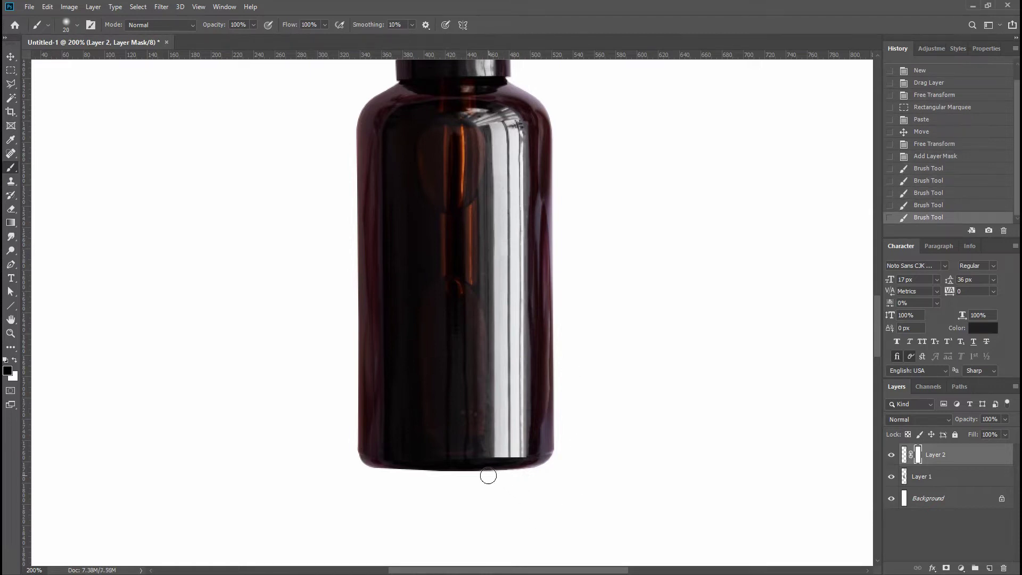
mouse_move(488, 475)
left_mouse_down()
mouse_move(513, 456)
mouse_move(563, 458)
left_mouse_up()
key("ctrl+z")
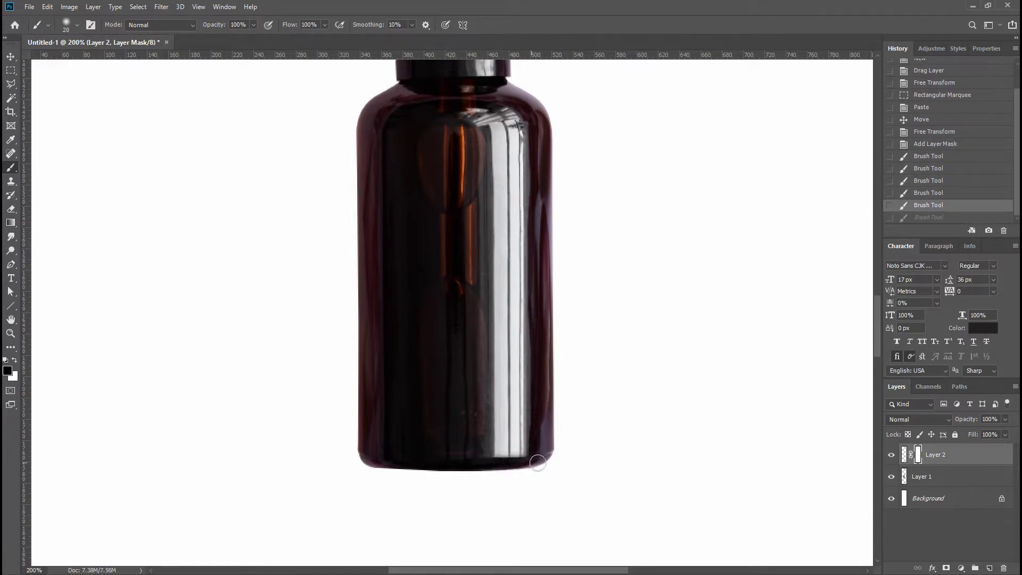
key("ctrl+shift+z")
- Merge the masked highlight layer with the bottle layer beneath it
double_click(10, 334)
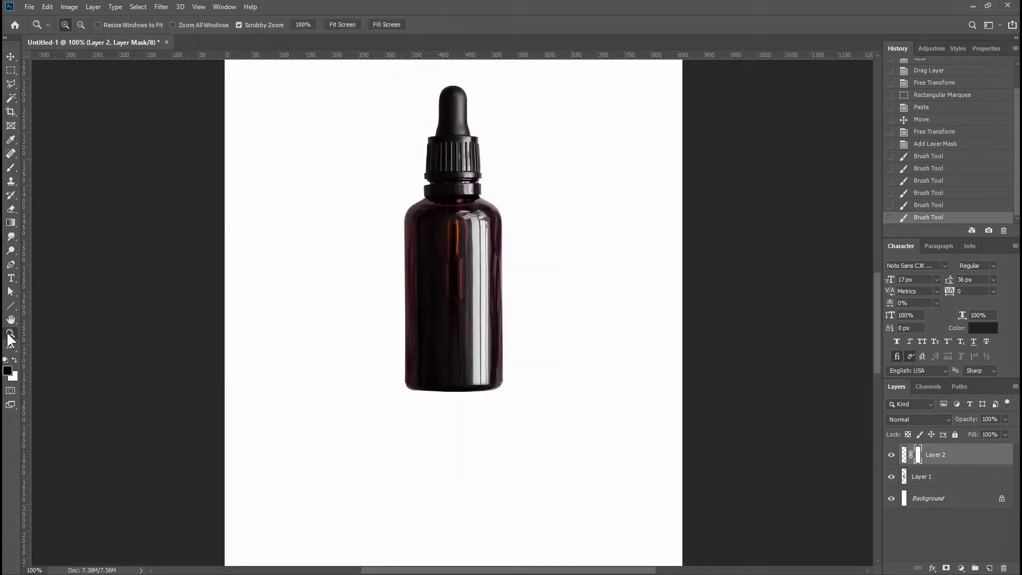
left_click(12, 60)
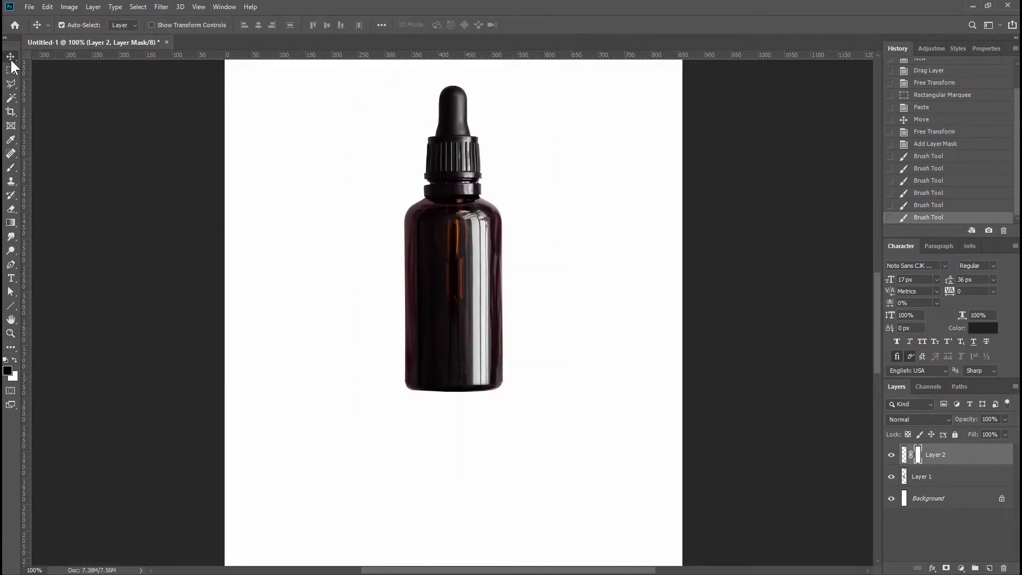
left_click(931, 483, "shift")
key("ctrl+e")
- Brighten the merged bottle with Levels, using input values of 7 for shadows, 1.57 for midtones and 255 for highlights
key("ctrl+l")
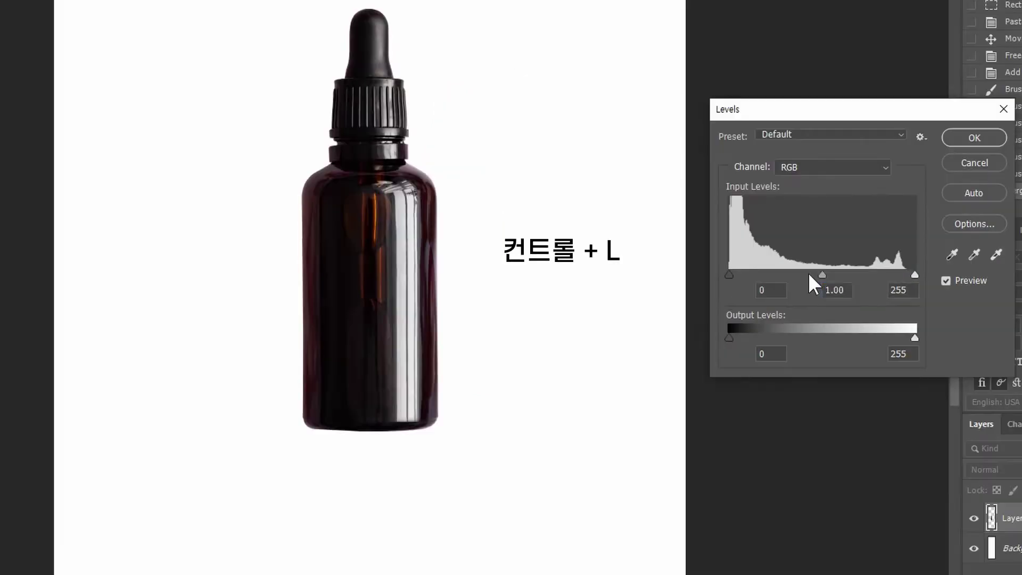
mouse_move(774, 280)
left_mouse_down()
mouse_move(755, 281)
mouse_move(790, 277)
left_mouse_up()
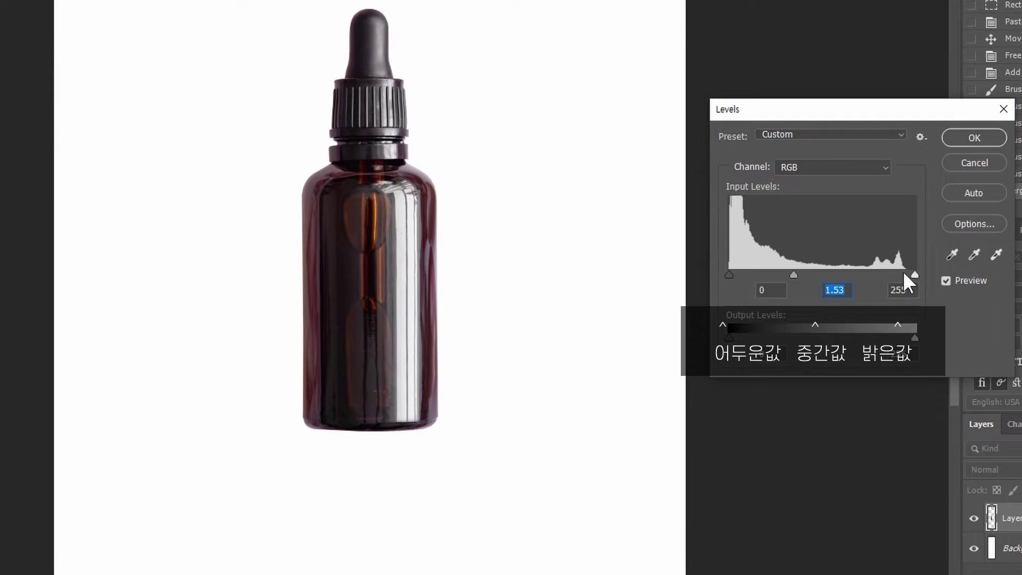
mouse_move(905, 275)
left_mouse_down()
mouse_move(893, 276)
mouse_move(914, 274)
left_mouse_up()
left_click_drag(729, 275, 794, 277)
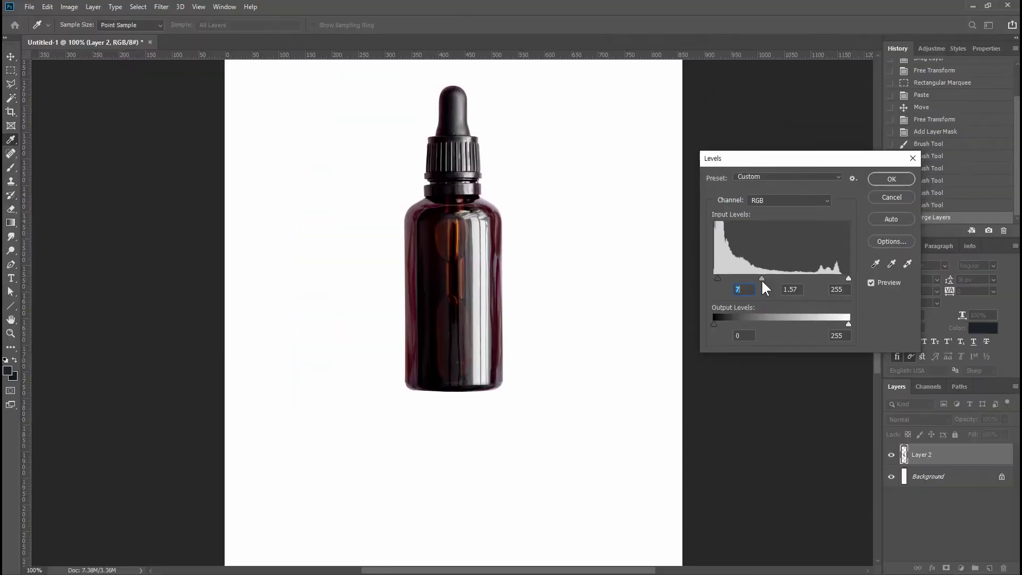
key("Tab")
left_click(895, 181)
- Lighten the dropper bulb and the bottle's body highlight with the Dodge tool, range Midtones at 50% exposure
left_click_drag(576, 187, 584, 213)
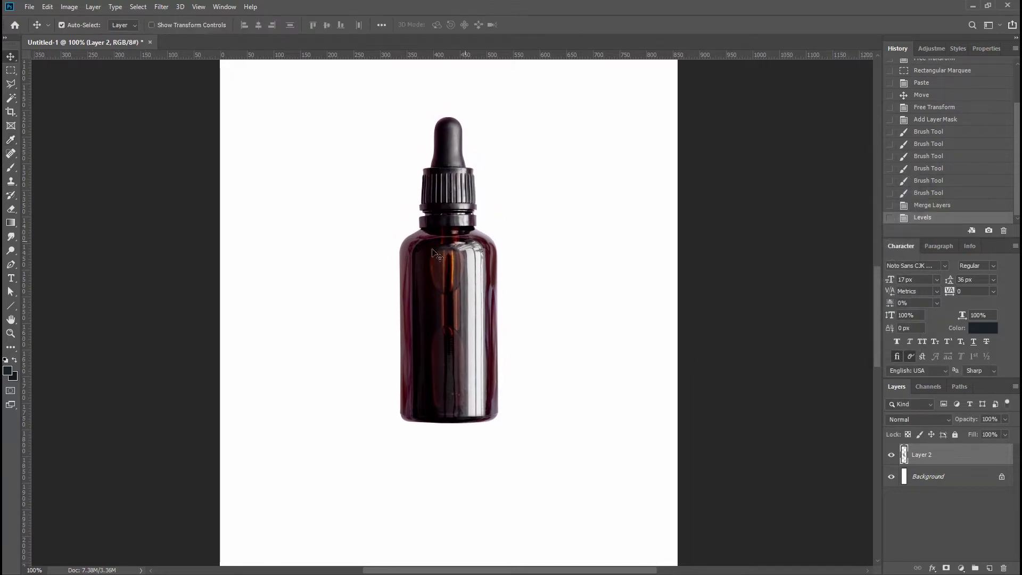
right_click(11, 250)
left_click(45, 251)
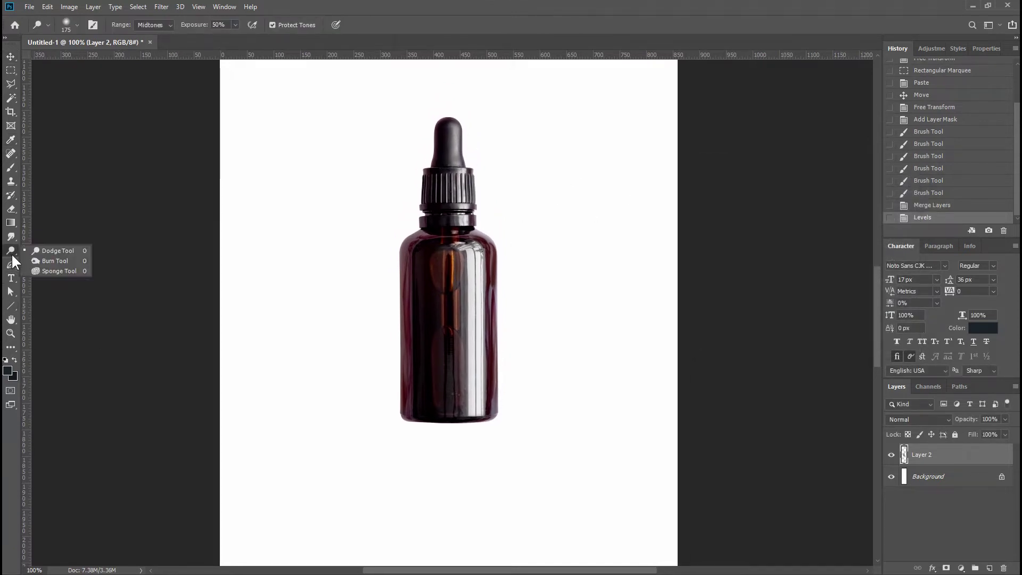
left_click_drag(440, 155, 440, 130)
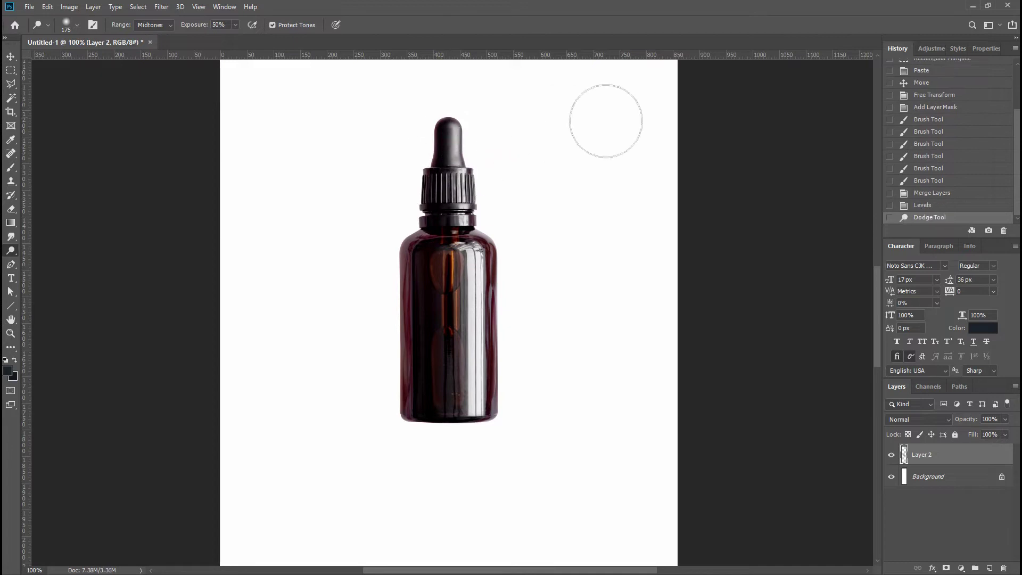
mouse_move(467, 222)
left_mouse_down()
mouse_move(486, 359)
mouse_move(471, 469)
left_mouse_up()
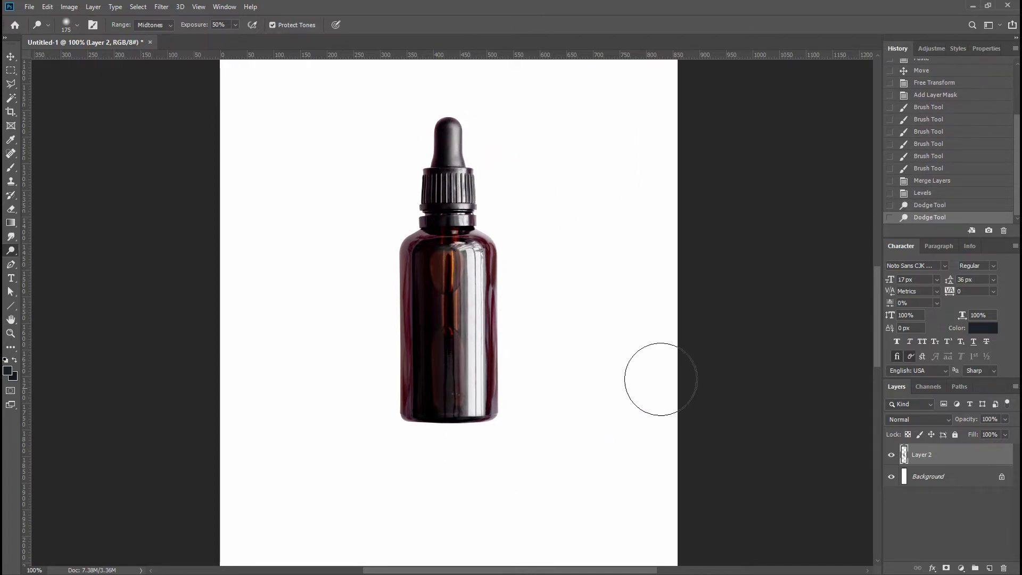
key("ctrl+z")
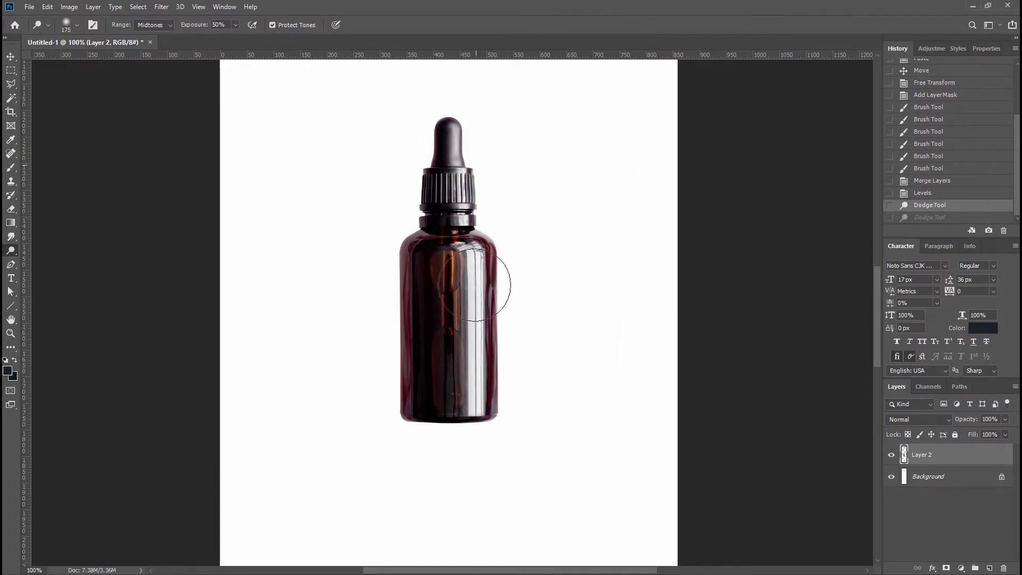
key("ctrl+shift+z")
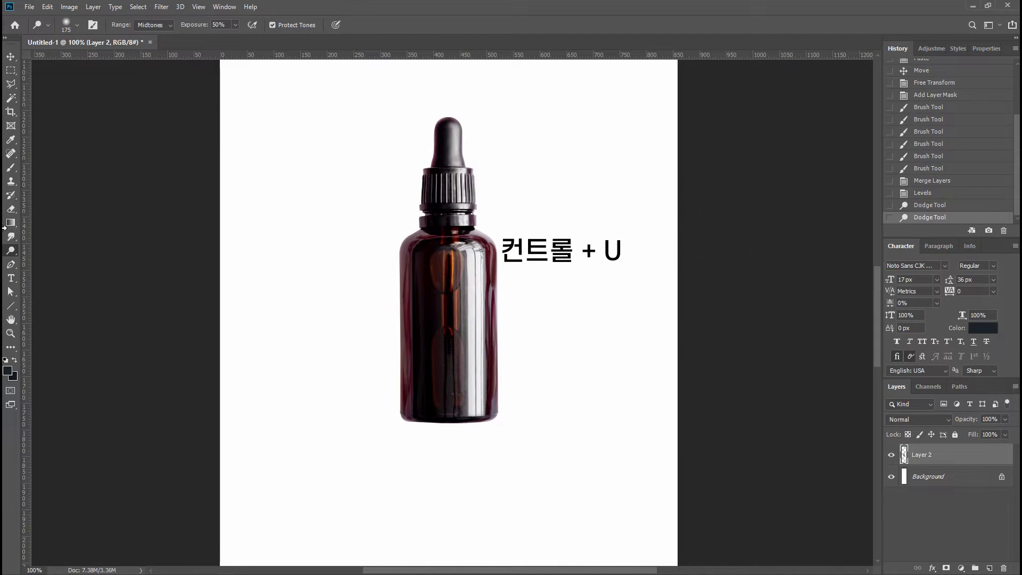
- Reduce the bottle layer's saturation to -20 with a Hue/Saturation adjustment
left_click(11, 56)
key("ctrl+u")
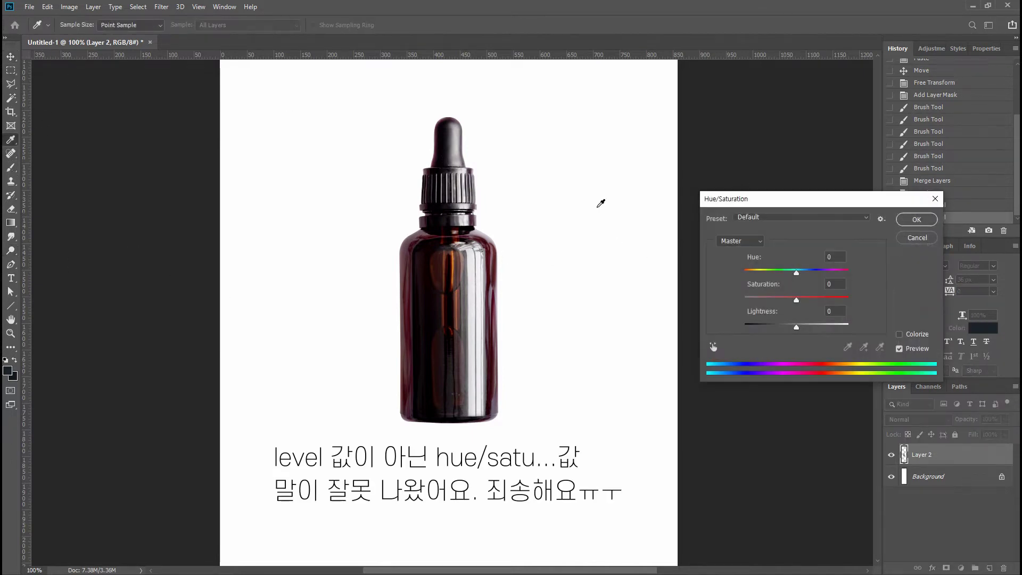
left_click(787, 300)
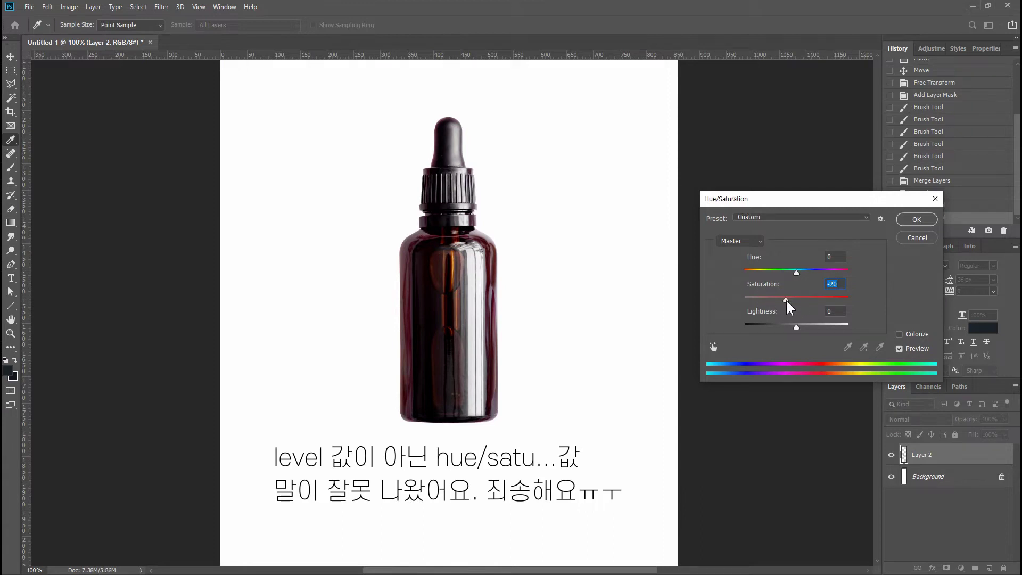
left_click(916, 219)
- Remove the specks on the ribbed cap and the neck gap below it with a 9 px content-aware Spot Healing Brush
left_click_drag(568, 217, 581, 246)
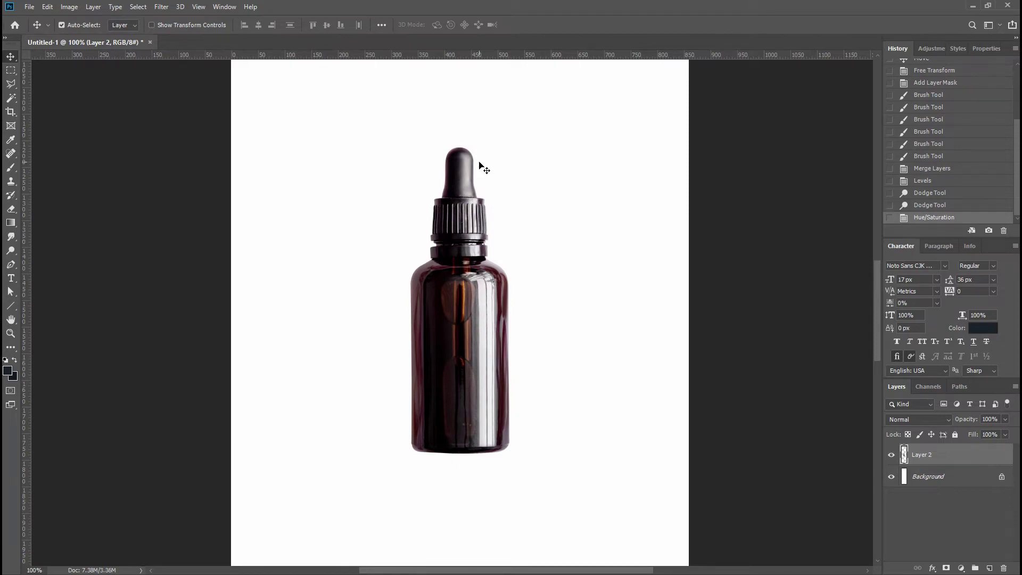
key("ctrl+plus")
key("ctrl+plus")
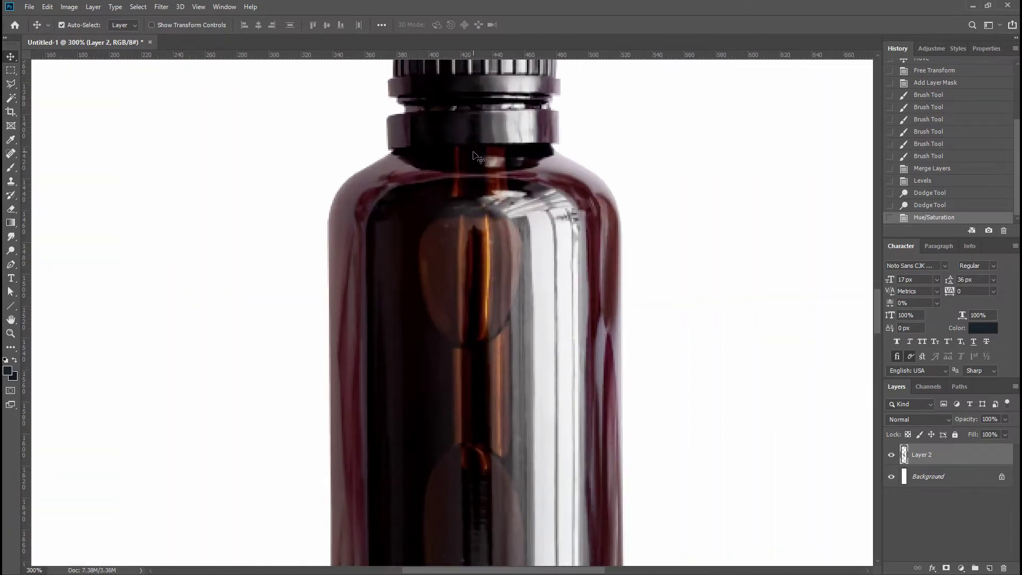
left_click_drag(488, 145, 464, 373)
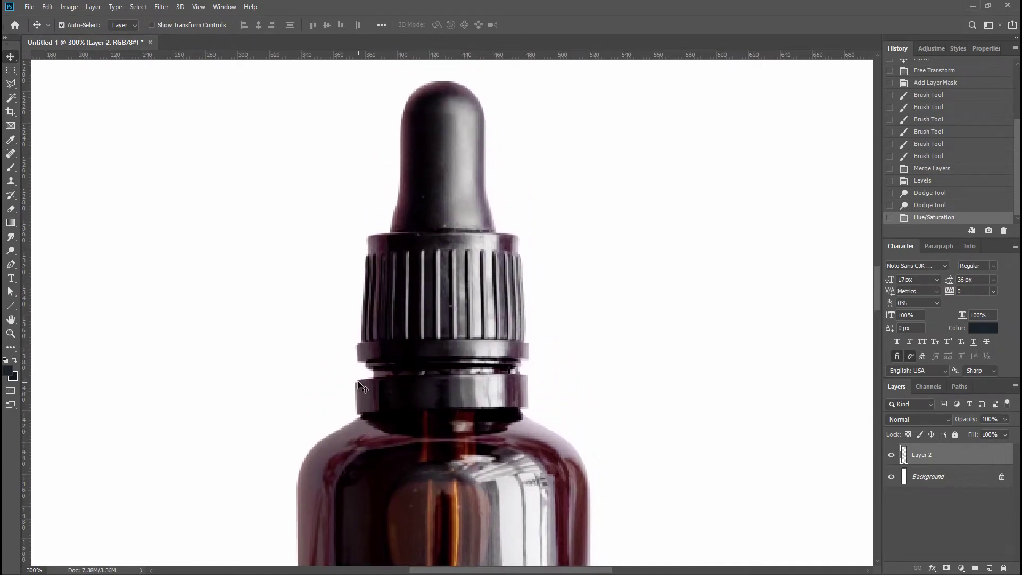
key("ctrl+plus")
key("ctrl+plus")
key("ctrl+plus")
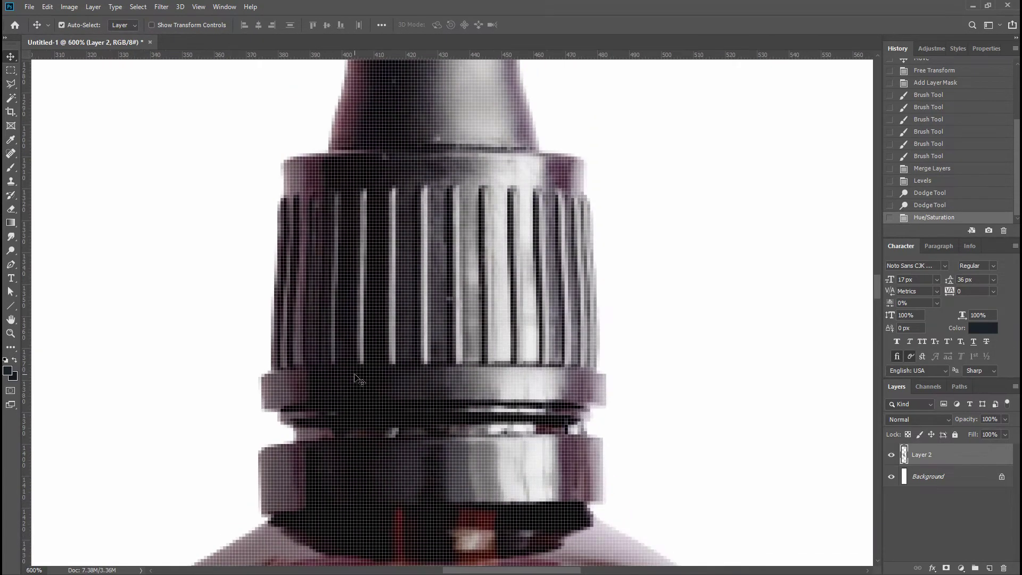
key("ctrl+minus")
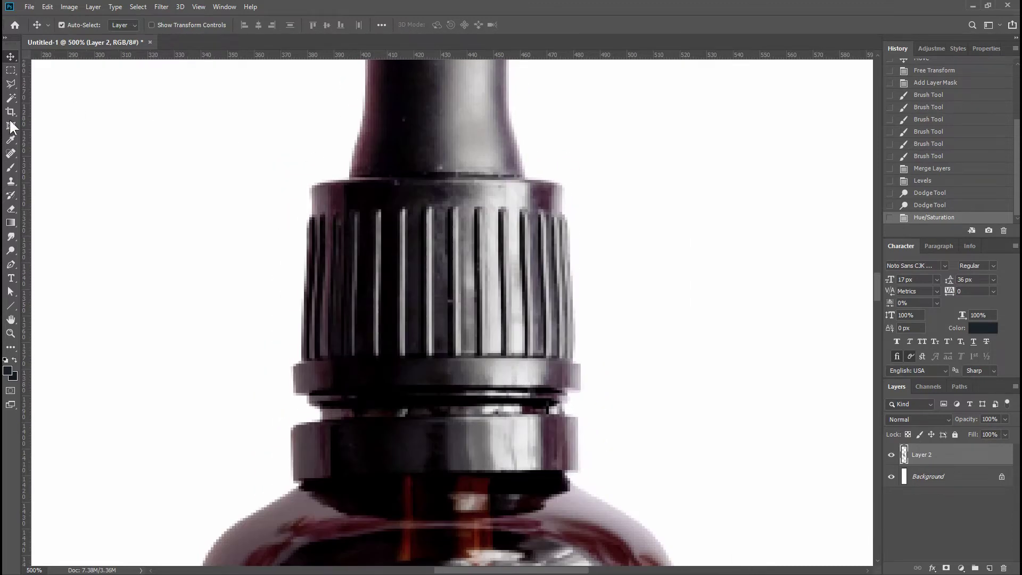
left_click(10, 153)
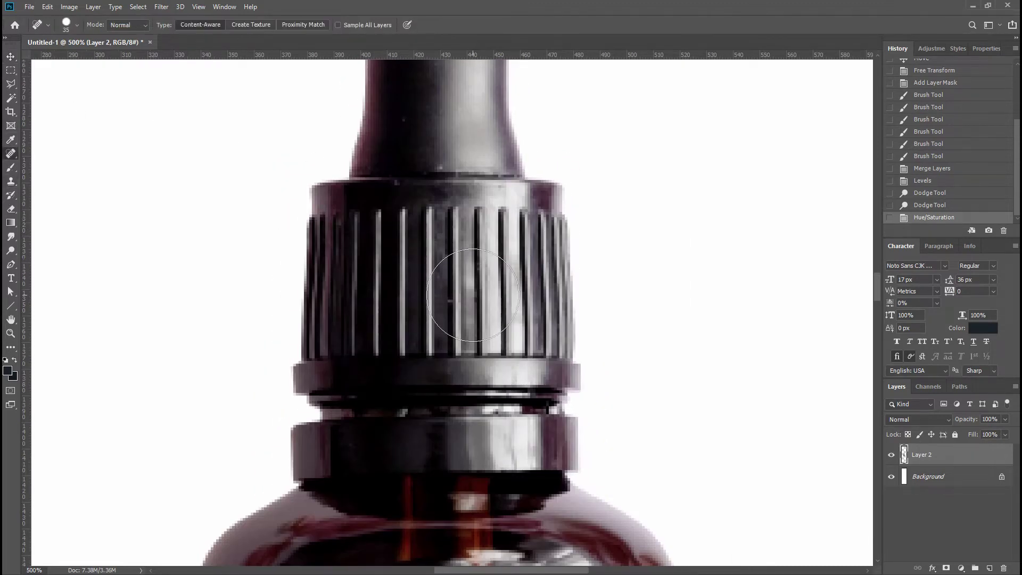
key("bracketleft")
key("bracketleft")
key("bracketleft")
key("bracketleft")
key("bracketleft")
key("bracketleft")
left_click(450, 300)
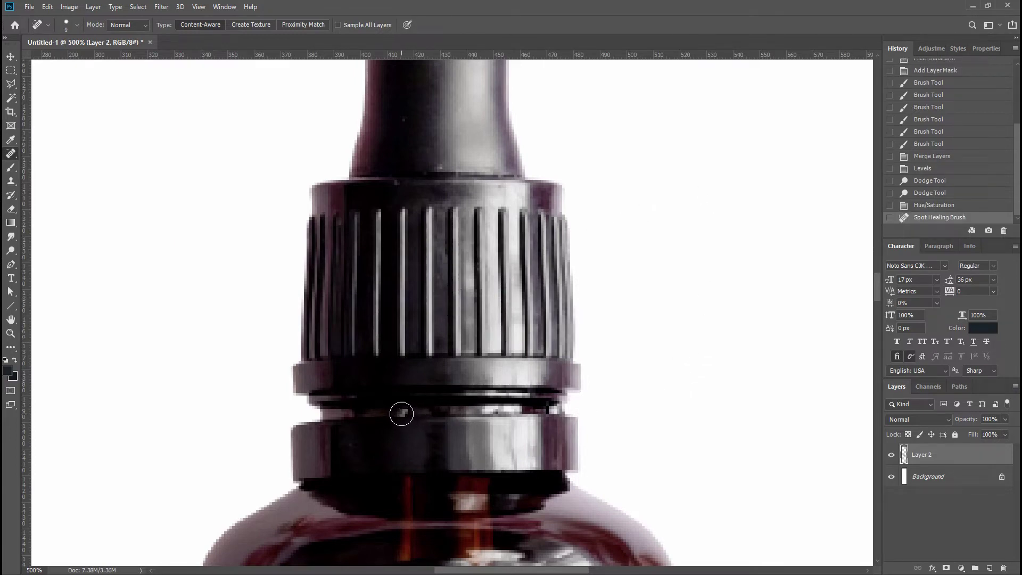
left_click(401, 413)
- Heal the small specks on the oval reflection in the upper part of the bottle body
left_click_drag(626, 411, 614, 288)
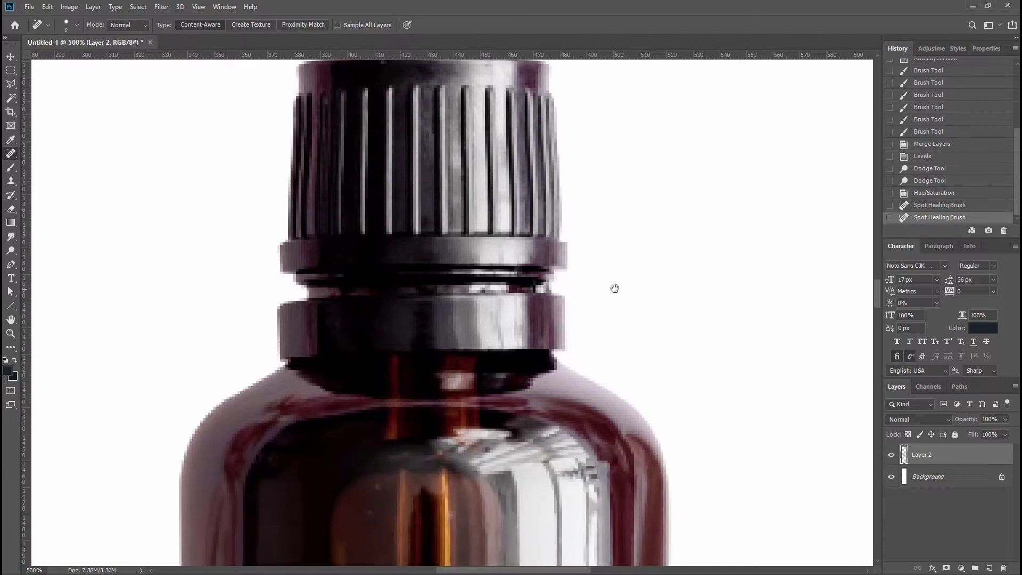
left_click_drag(514, 437, 520, 208)
left_click(385, 255)
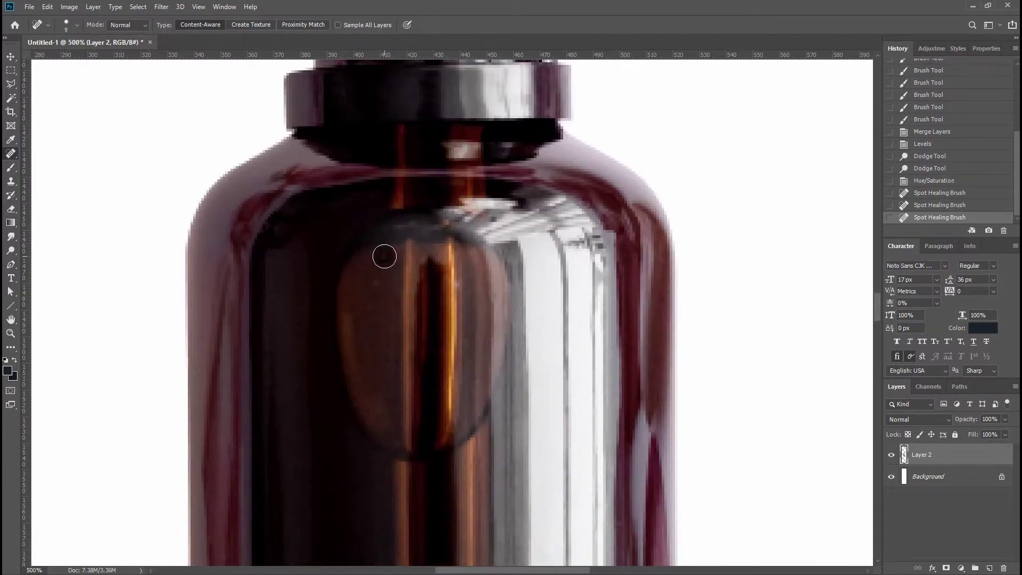
left_click(379, 286)
left_click(454, 282)
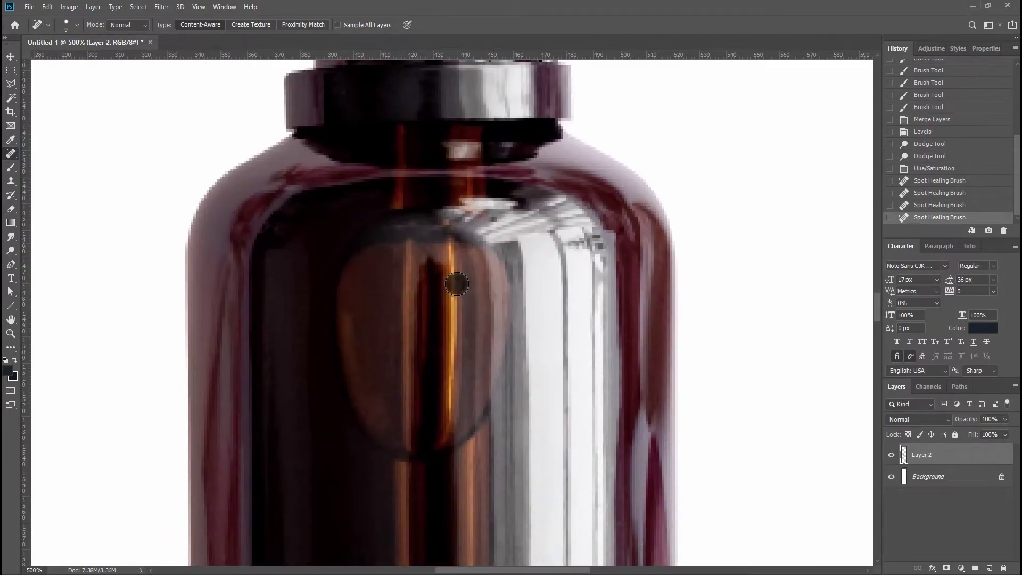
- Heal the light spots on the dark glass in the lower part of the bottle body
scroll(655, 370, "down", 8)
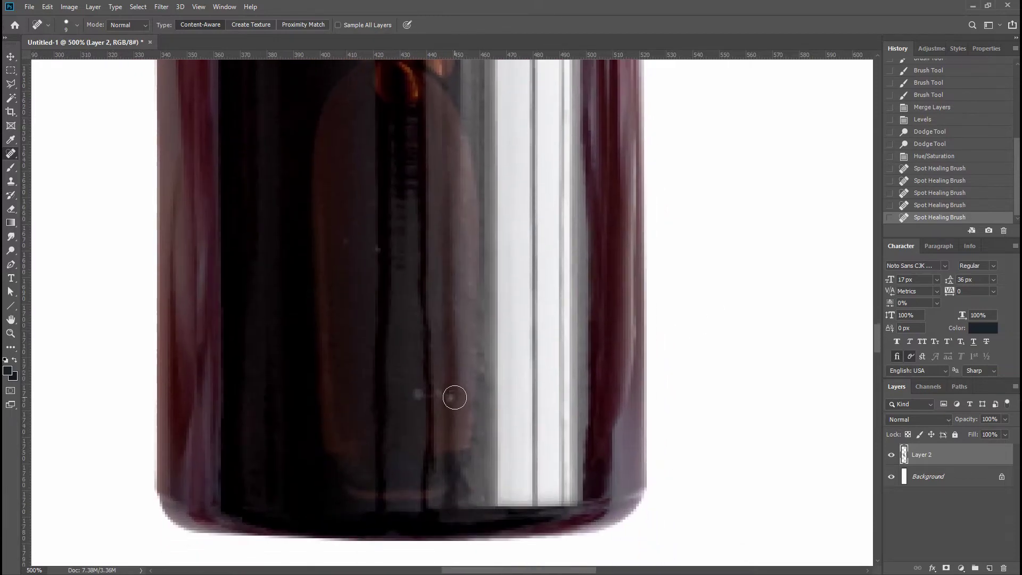
left_click(456, 398)
left_click(418, 394)
left_click(439, 394)
left_click(378, 247)
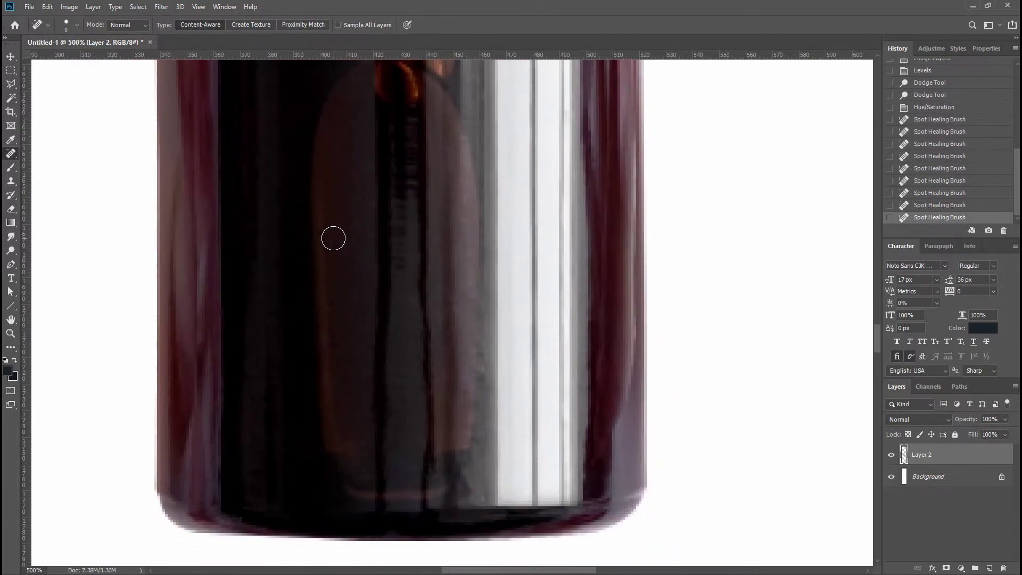
left_click(346, 241)
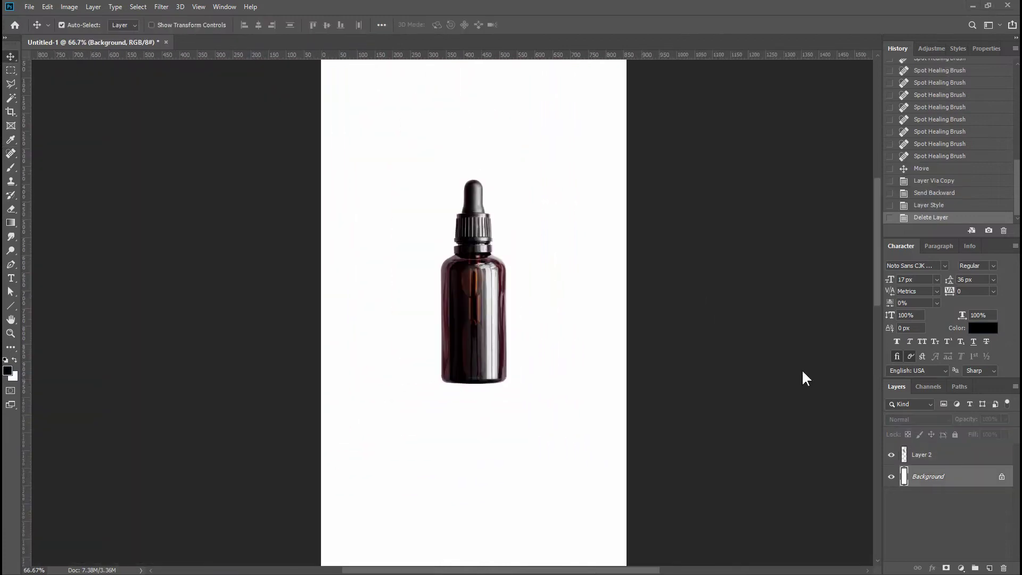
- Duplicate the bottle layer and give the original beneath the copy a black (000000) Color Overlay at 100% opacity
left_click(916, 458)
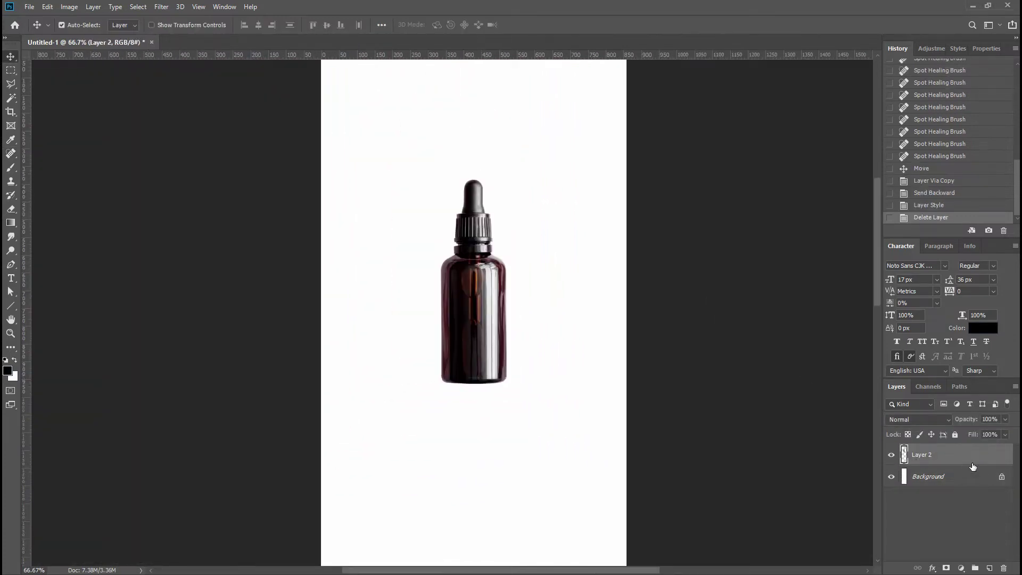
left_click_drag(973, 466, 988, 568)
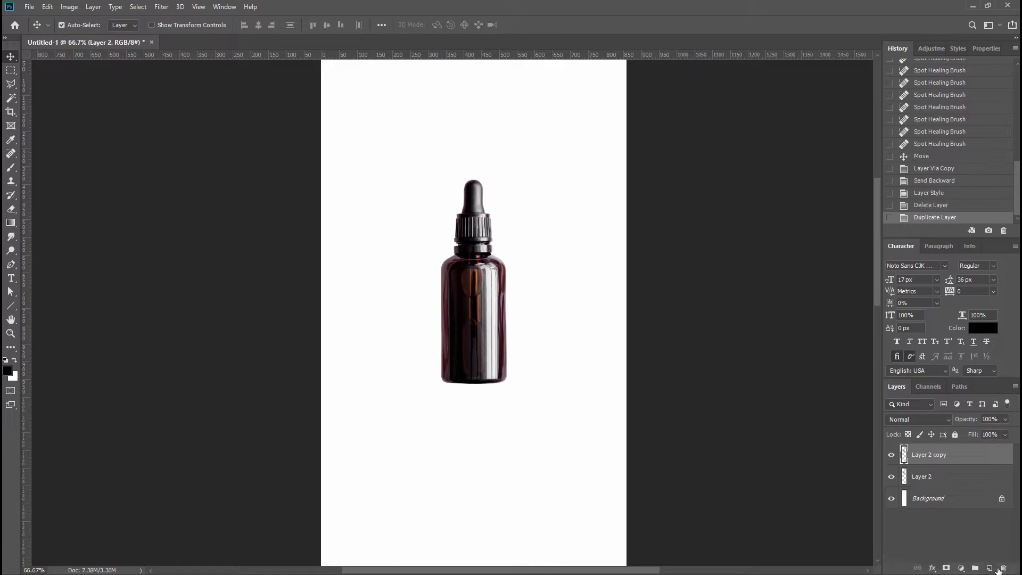
left_click(950, 478)
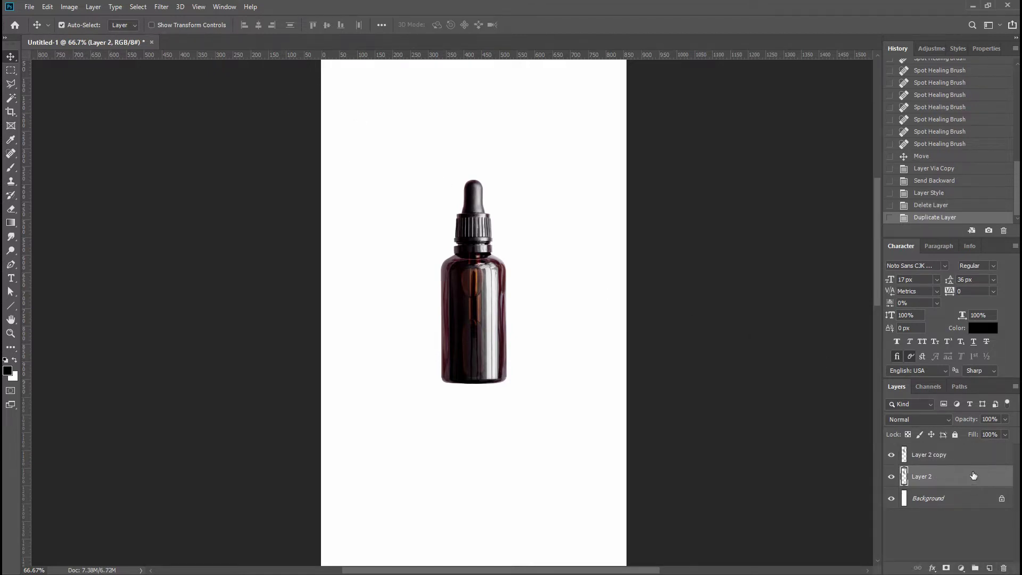
double_click(973, 474)
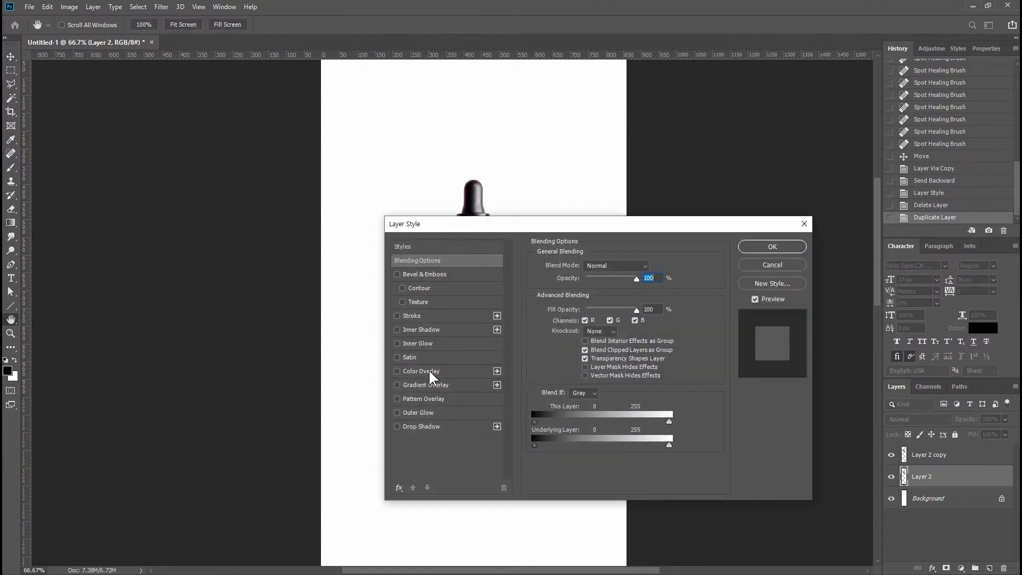
left_click(426, 371)
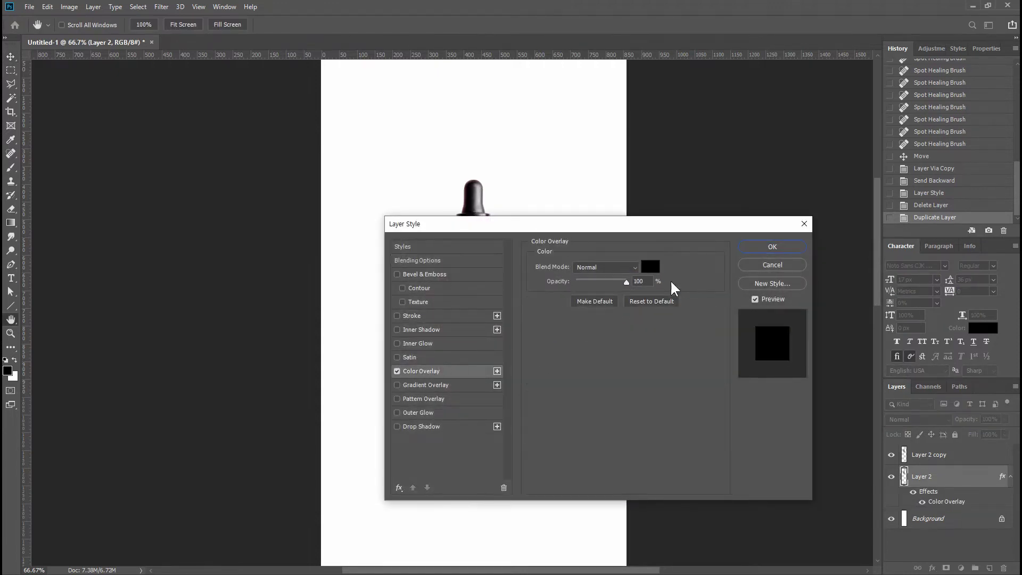
left_click(655, 268)
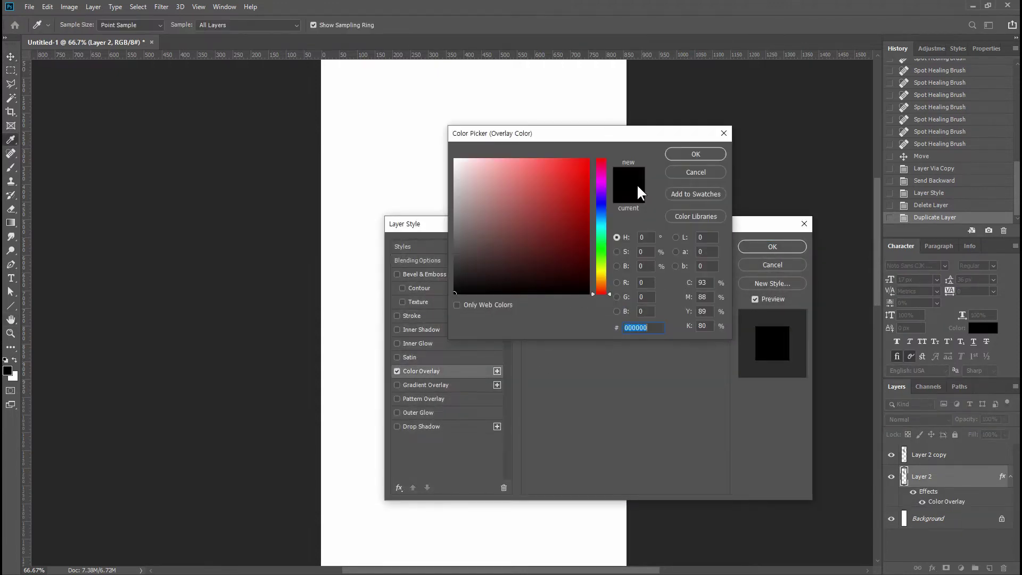
left_click(695, 154)
left_click(772, 247)
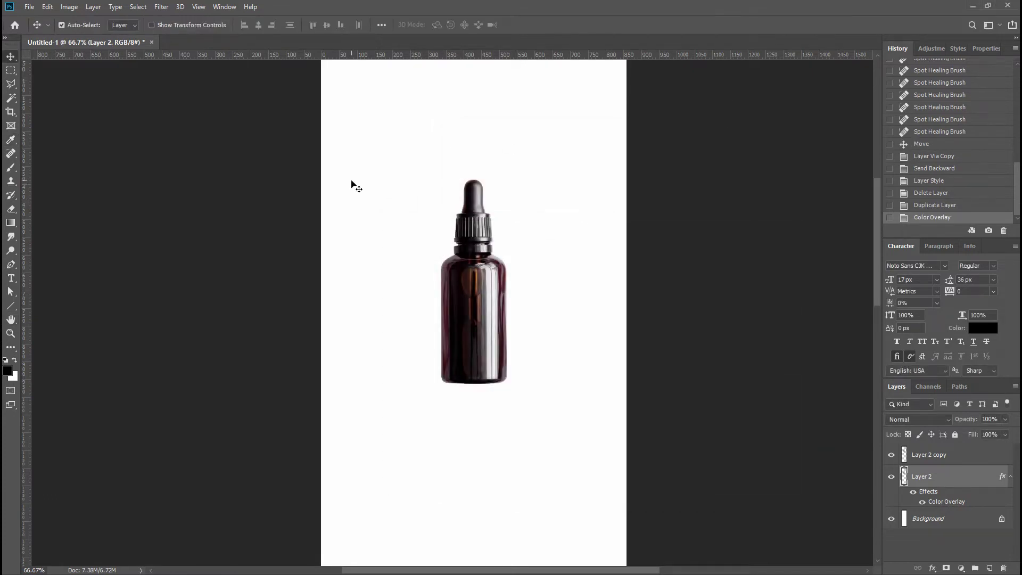
- Apply a Motion Blur at an angle of -40° to the black-overlaid layer to form a soft diagonal shadow
left_click(161, 7)
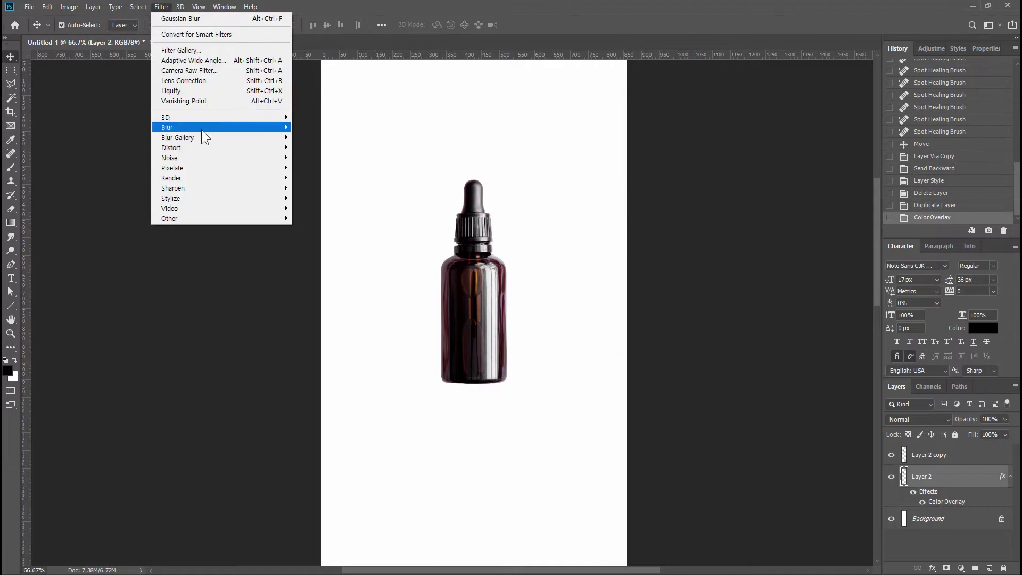
mouse_move(252, 128)
left_click(318, 187)
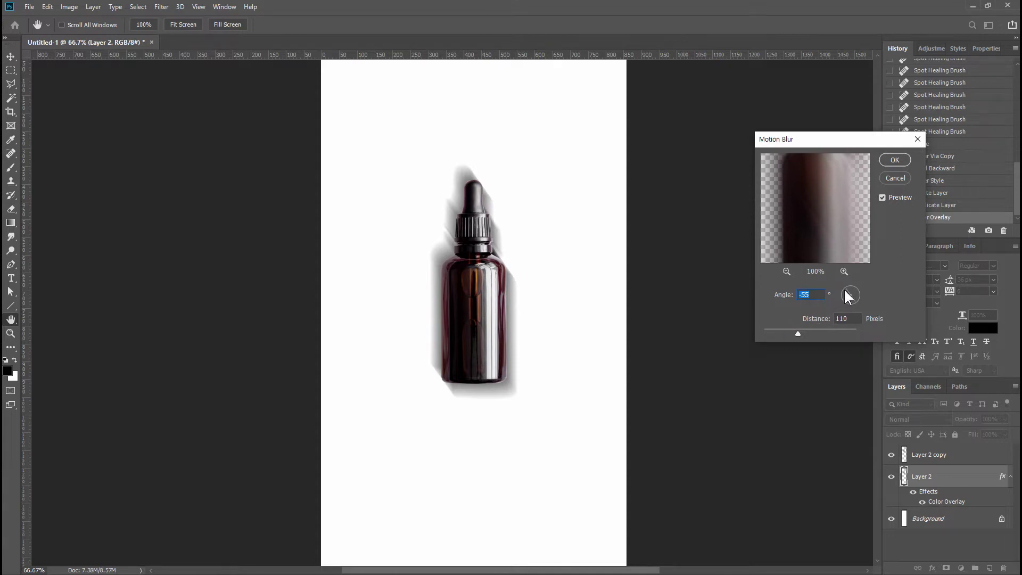
left_click_drag(848, 292, 846, 291)
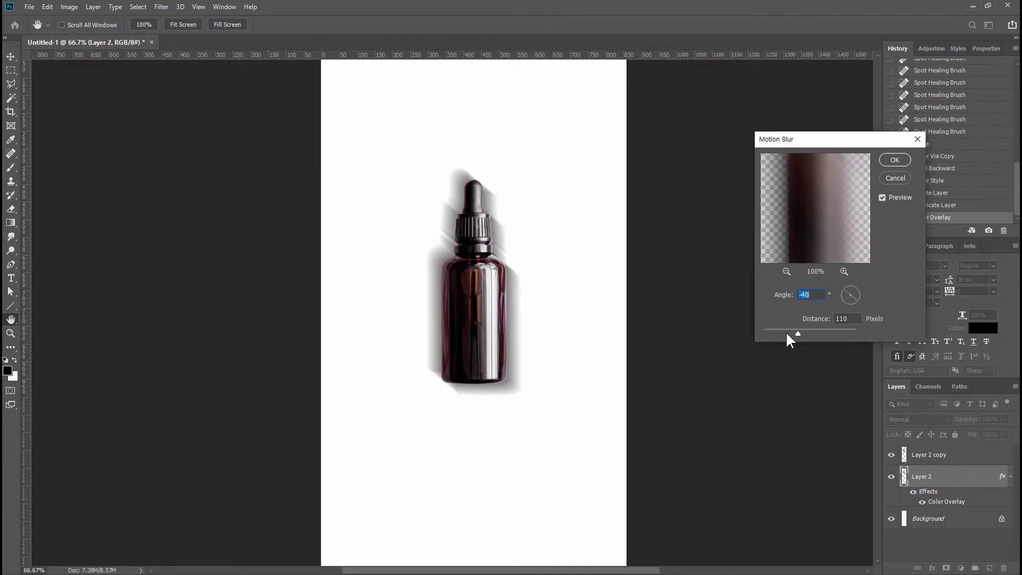
left_click_drag(786, 331, 794, 331)
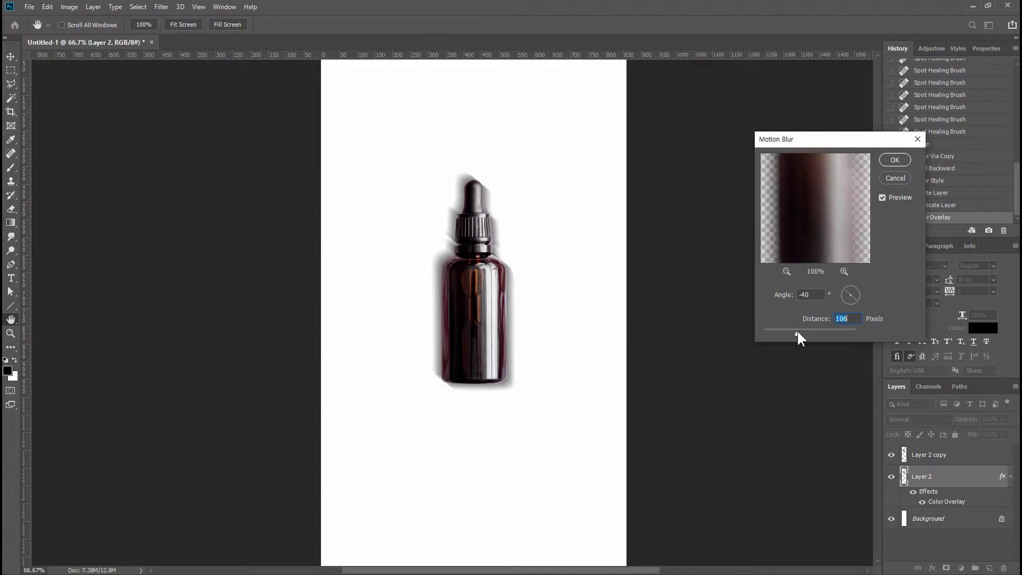
left_click(792, 332)
left_click(885, 159)
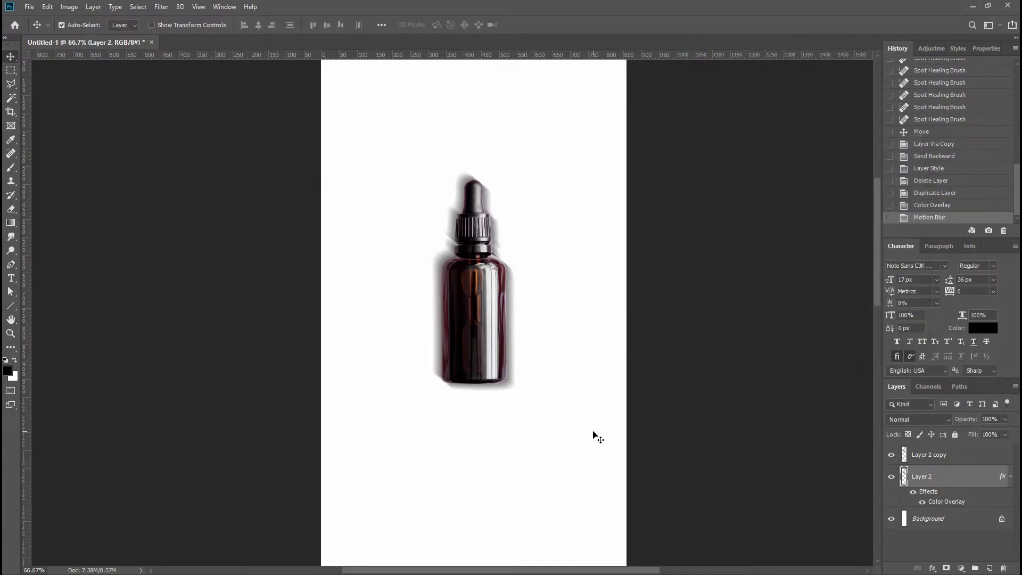
- Delete the blurred shadow on the bottle's left side using two rectangular selections, leaving only the shadow on the right
left_click(15, 69)
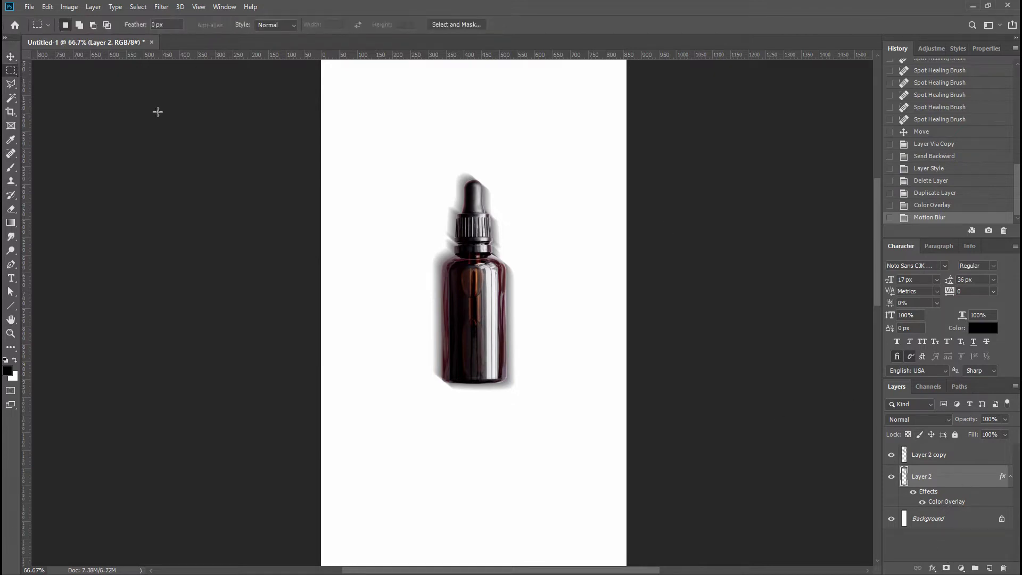
left_click_drag(387, 110, 478, 319)
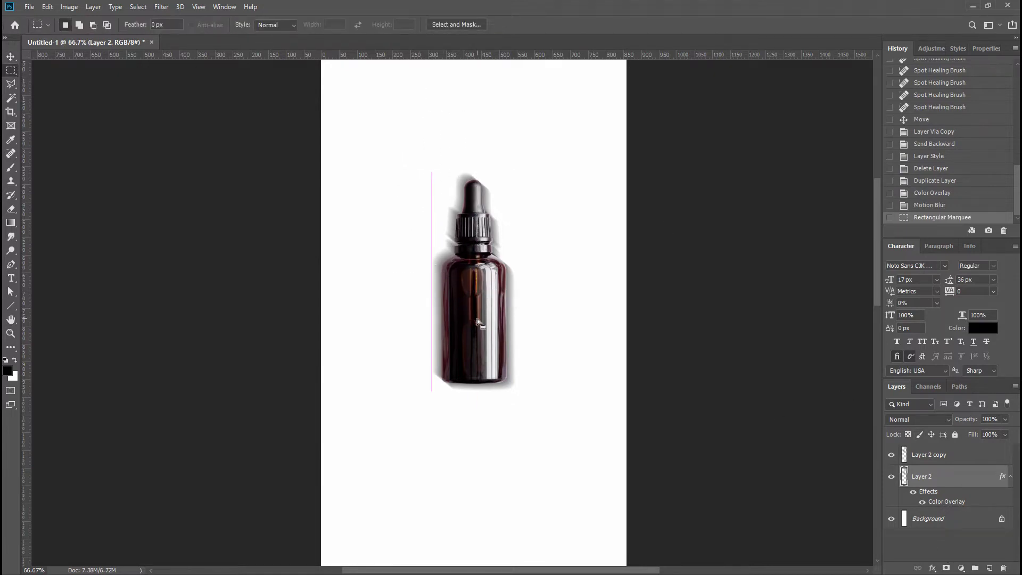
key("Delete")
key("ctrl+d")
left_click_drag(374, 265, 449, 378)
key("Delete")
key("ctrl+d")
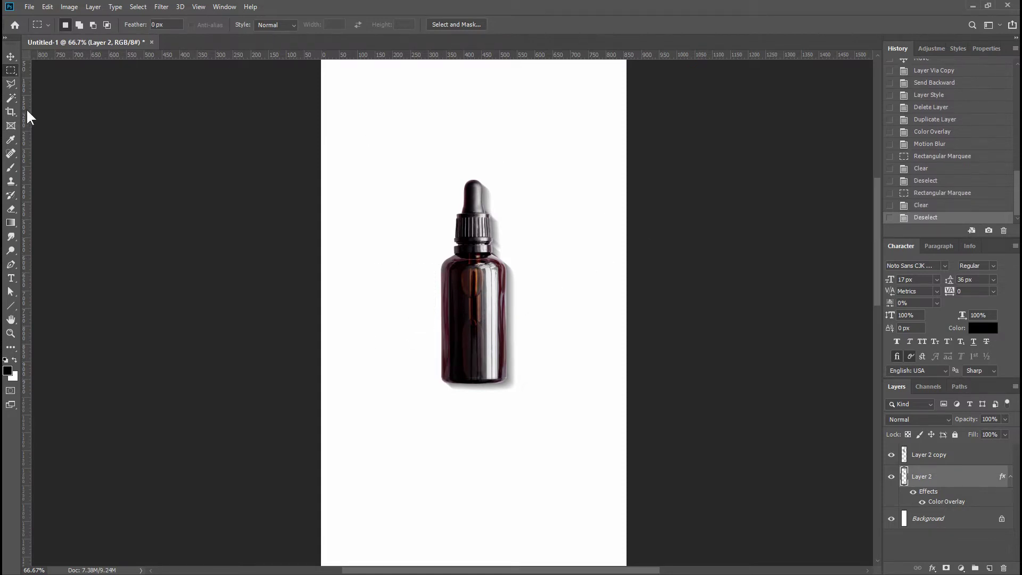
- Change the shadow layer's Color Overlay to a dark reddish brown (4b2414)
left_click(10, 57)
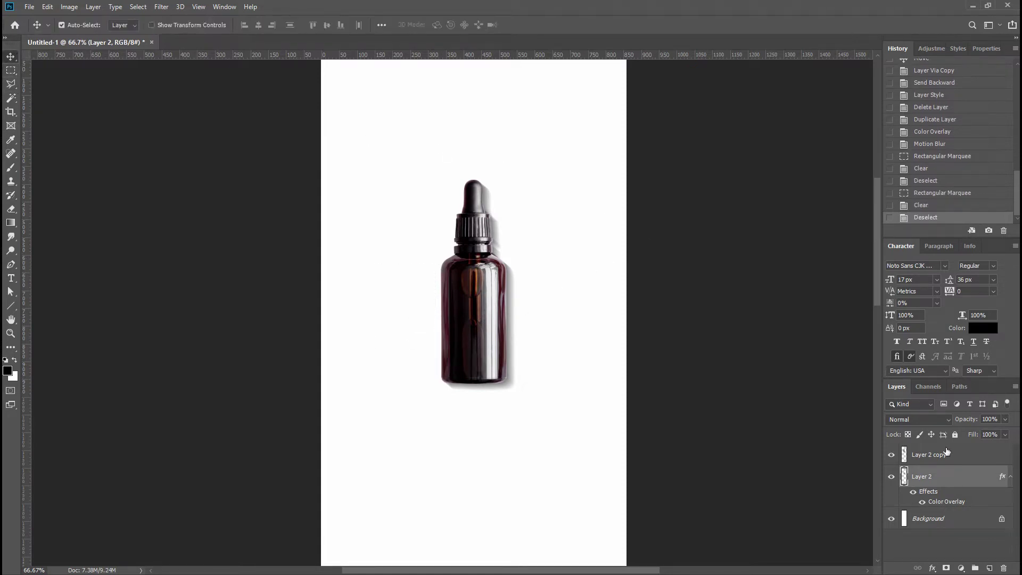
double_click(967, 501)
left_click_drag(563, 235, 748, 241)
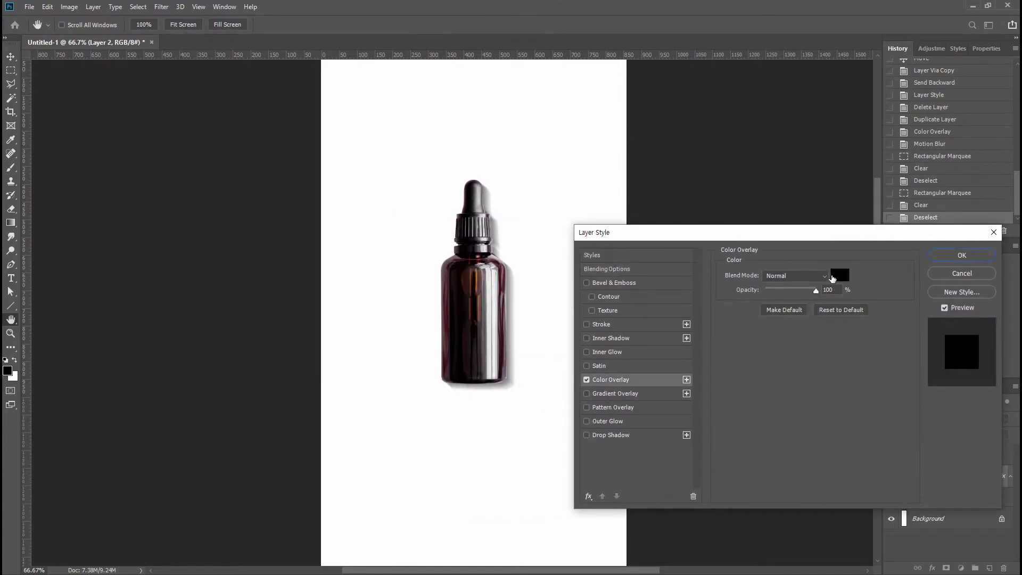
left_click(833, 278)
left_click(480, 357)
left_click_drag(579, 136, 802, 236)
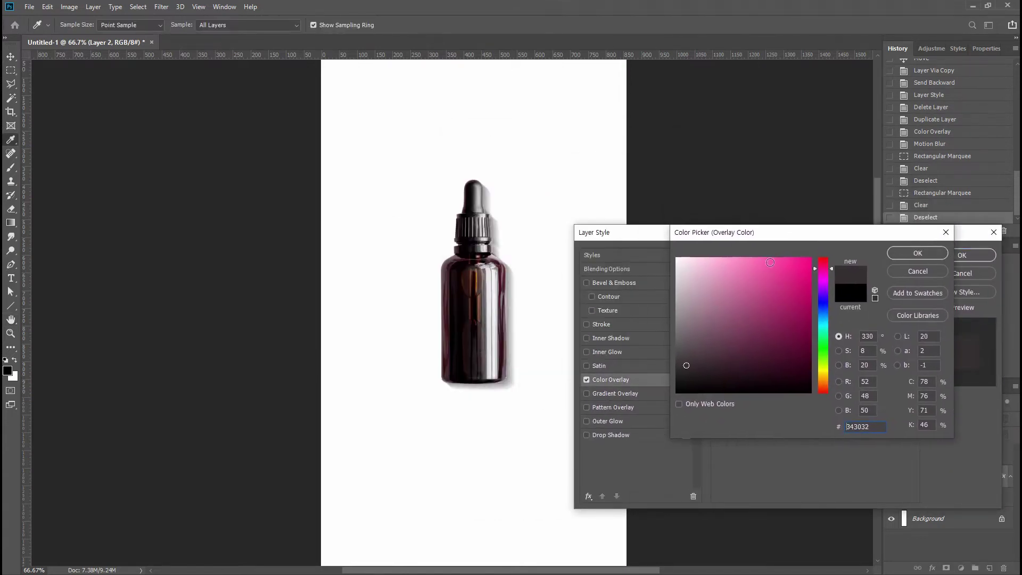
left_click(490, 294)
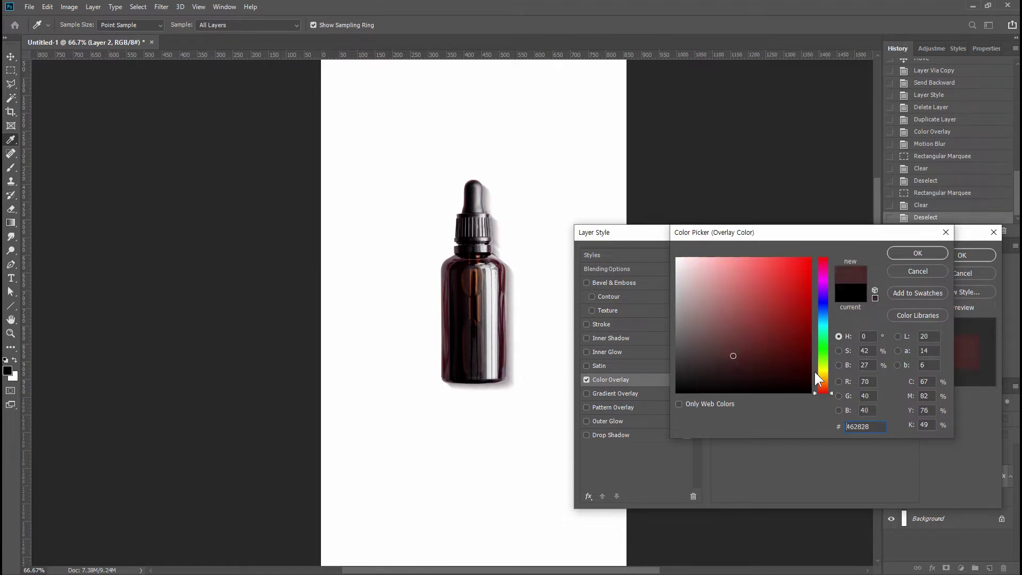
left_click_drag(819, 379, 819, 387)
left_click_drag(761, 333, 766, 354)
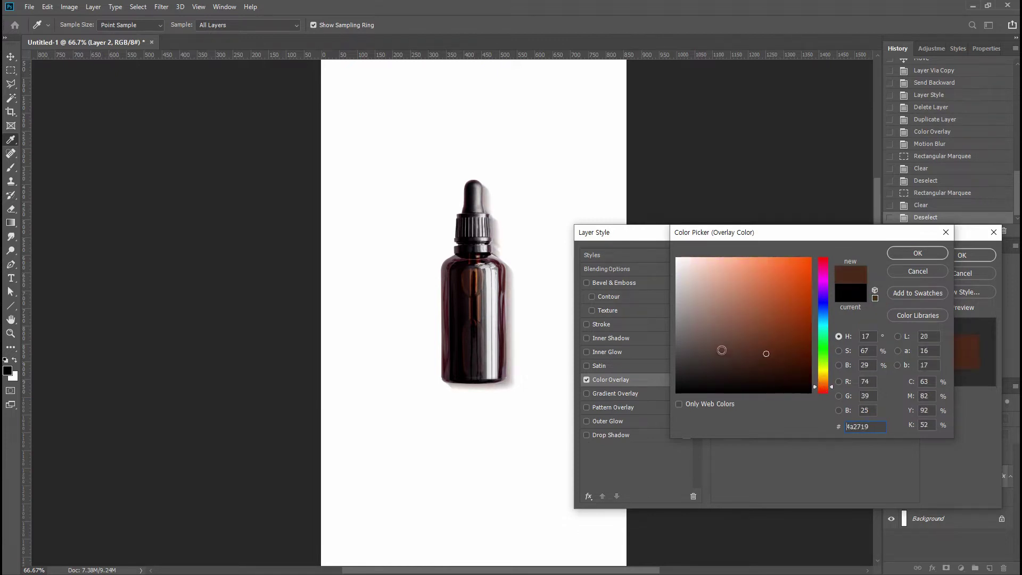
left_click(710, 353)
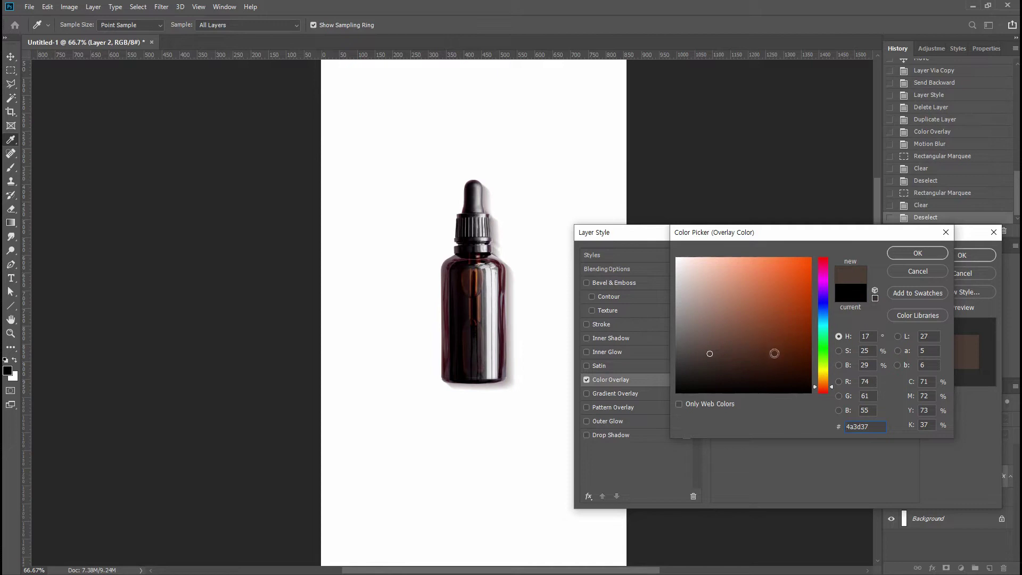
left_click(775, 353)
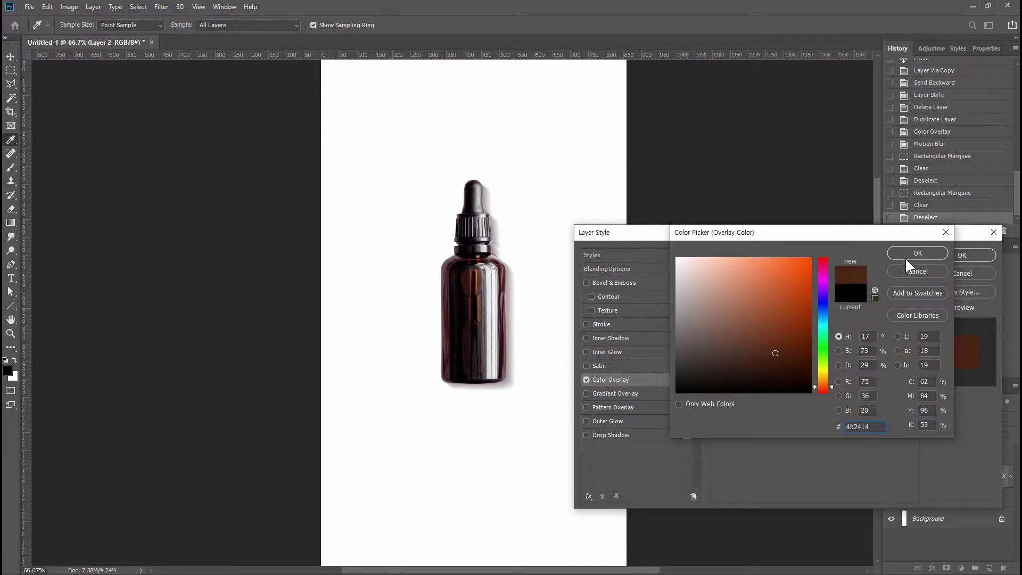
left_click(906, 257)
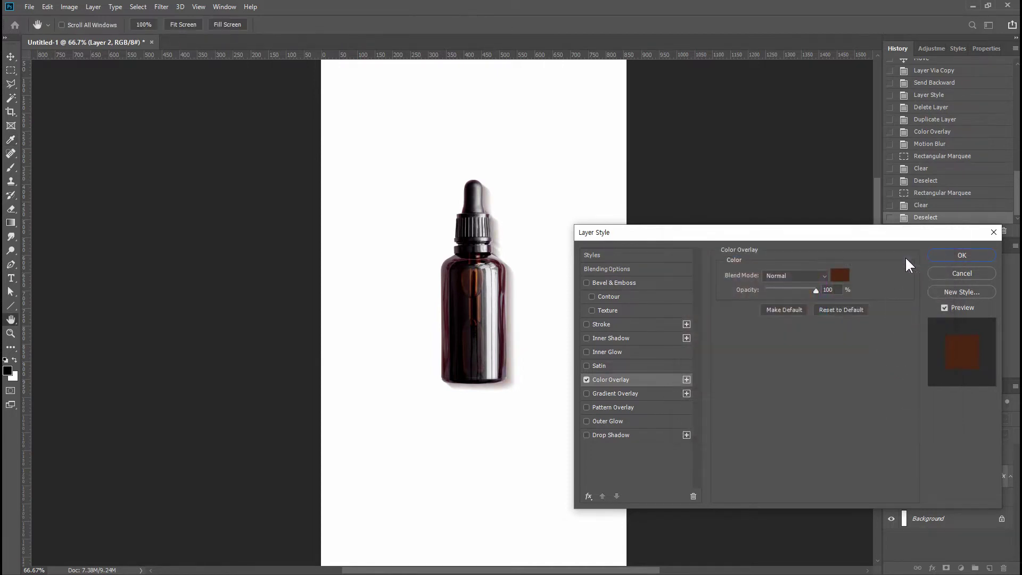
left_click(957, 257)
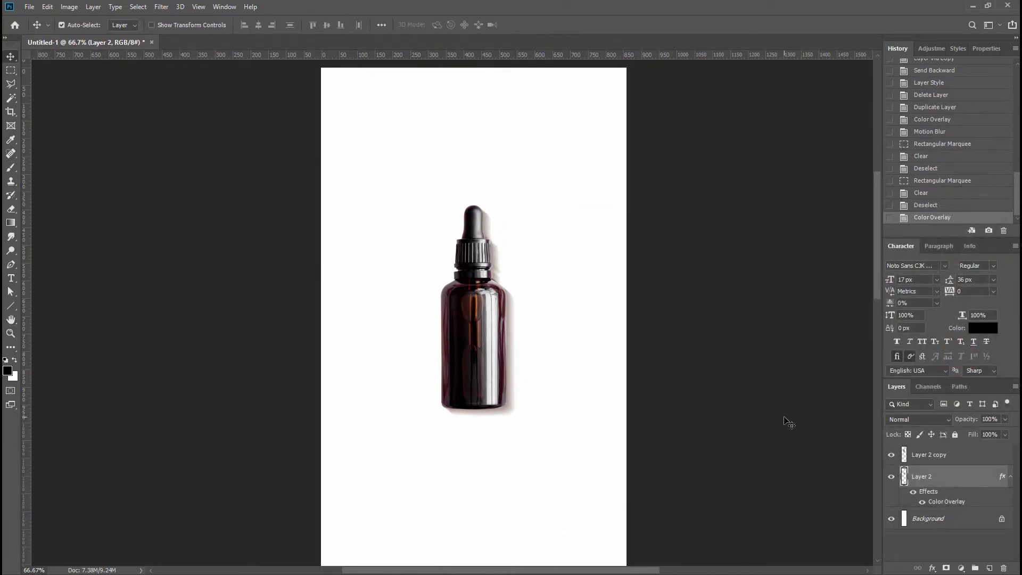
- Add a new layer directly above the Background and fill it with light peach (ffe8d7) as the foreground colour
left_click(939, 521)
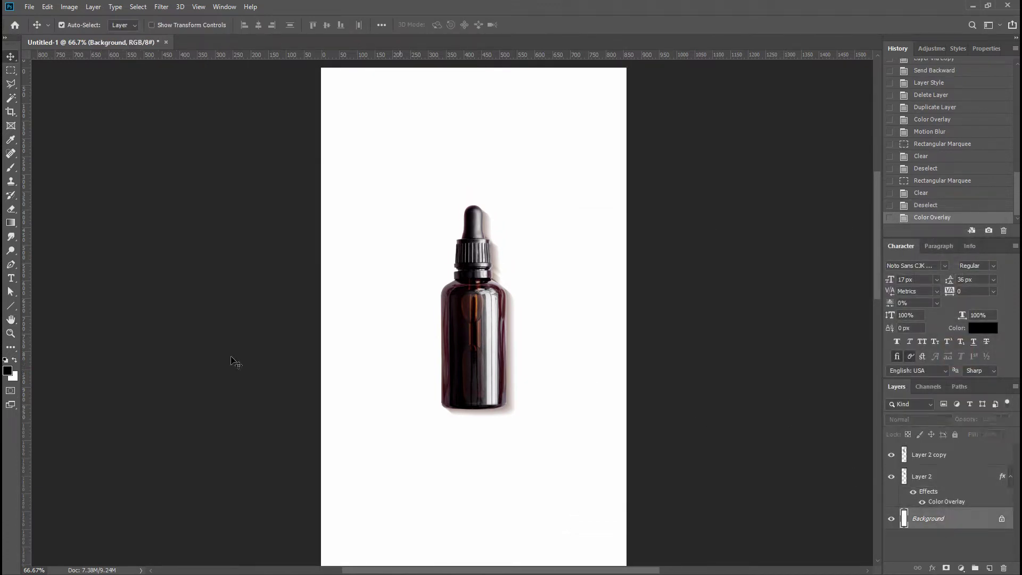
left_click(7, 371)
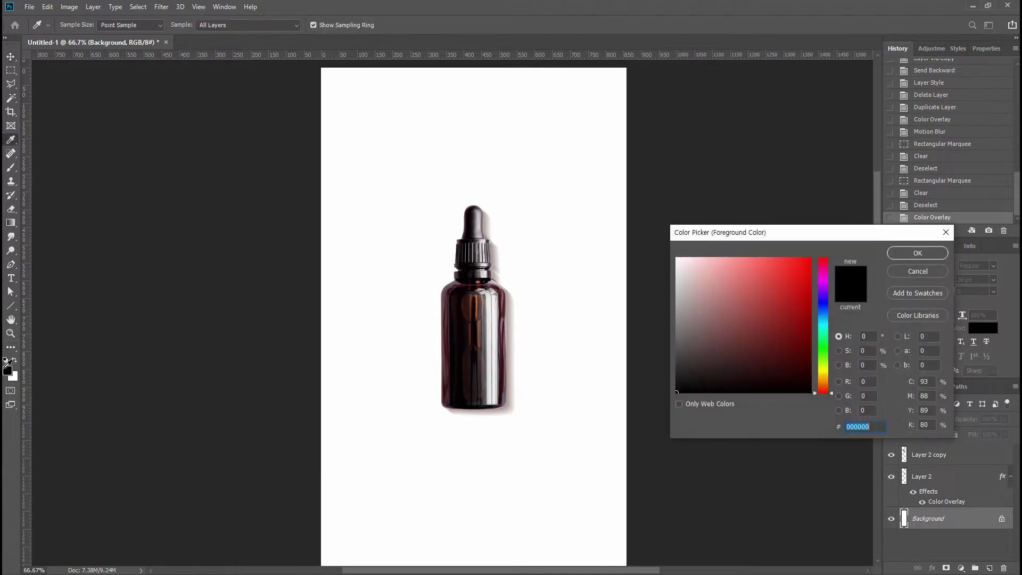
left_click(475, 305)
left_click(697, 258)
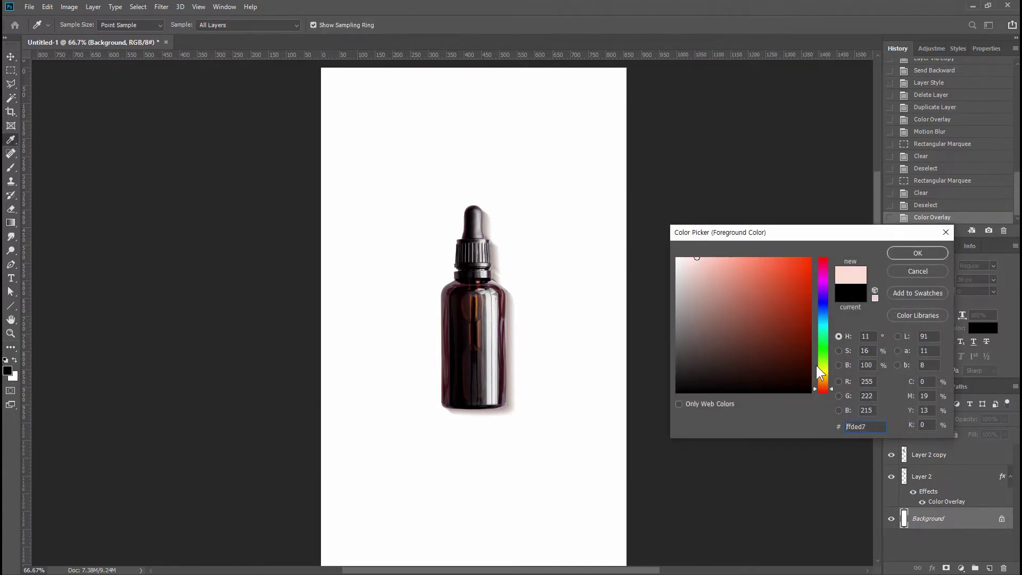
left_click(823, 382)
left_click(822, 381)
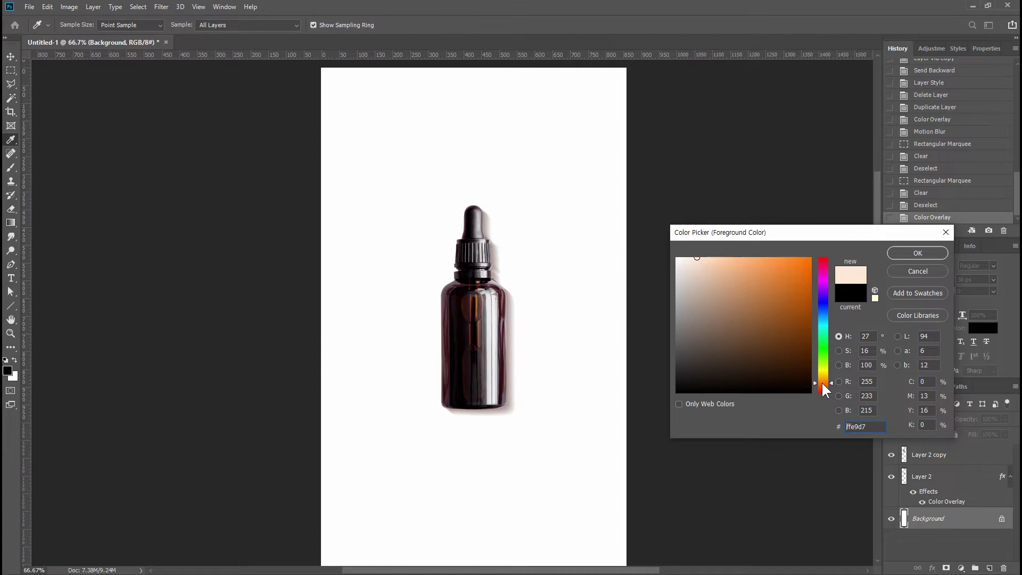
left_click(908, 251)
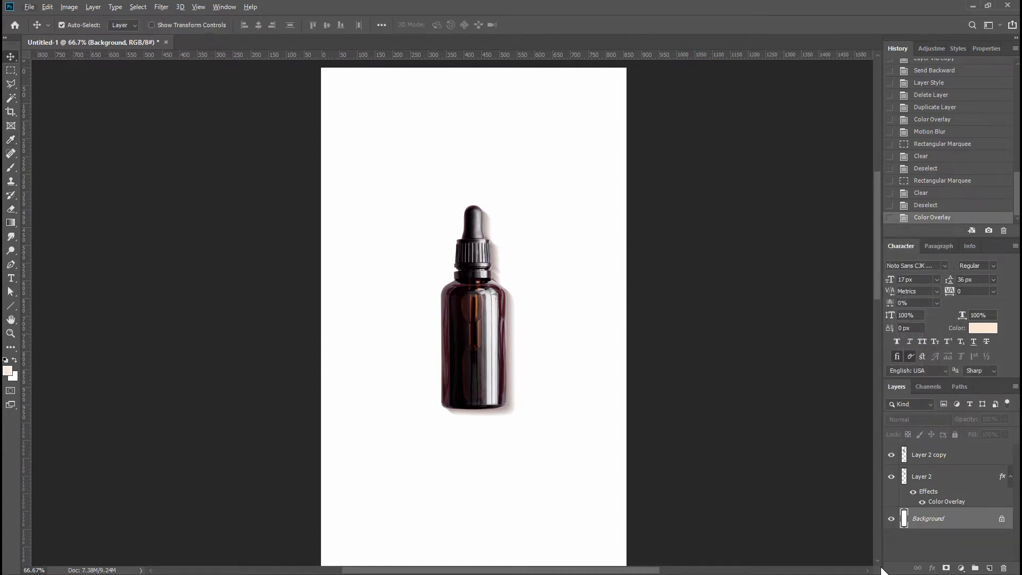
left_click(989, 568)
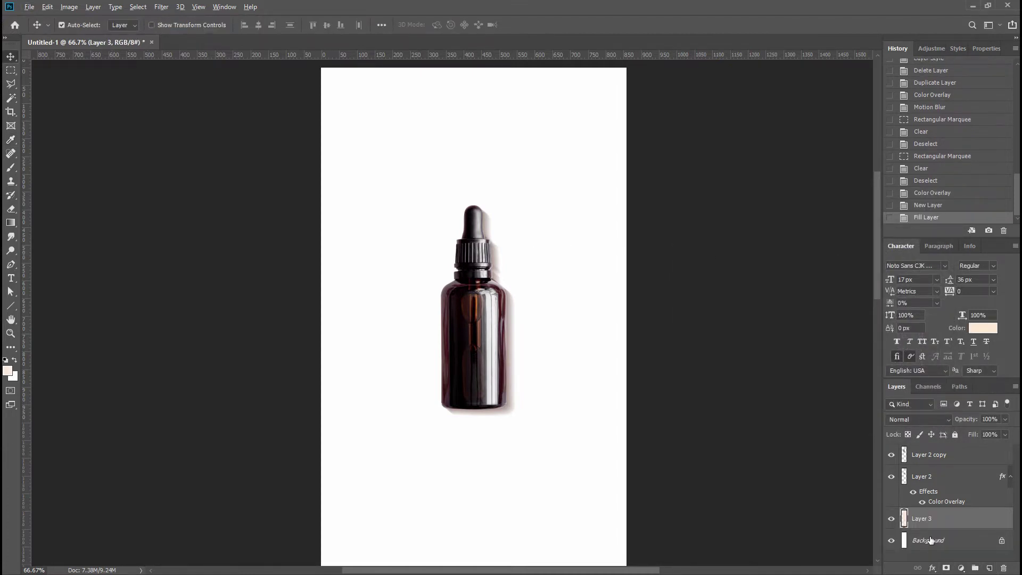
key("alt+BackSpace")
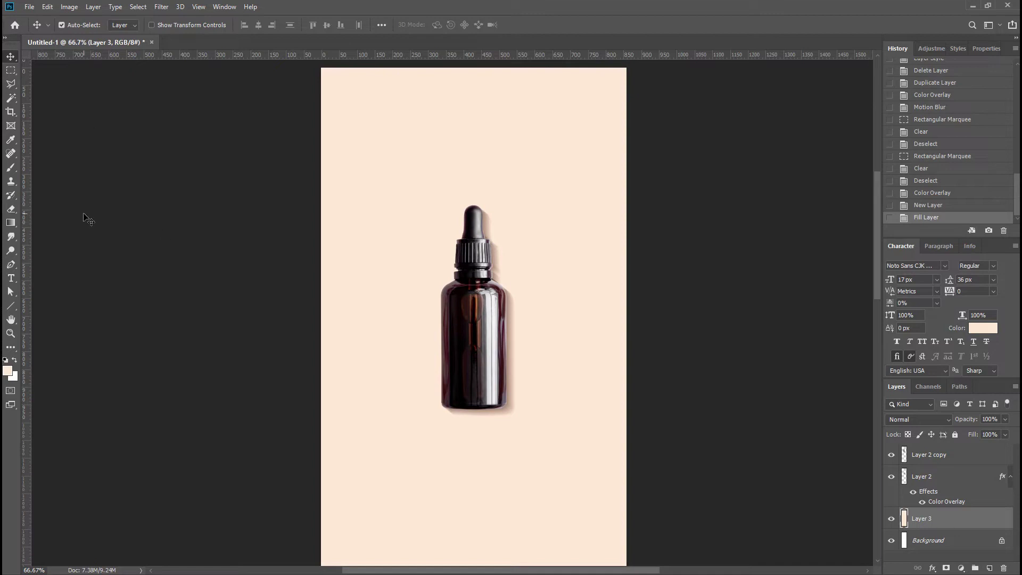
- Reduce the saturation of the peach fill layer with Hue/Saturation
key("ctrl+u")
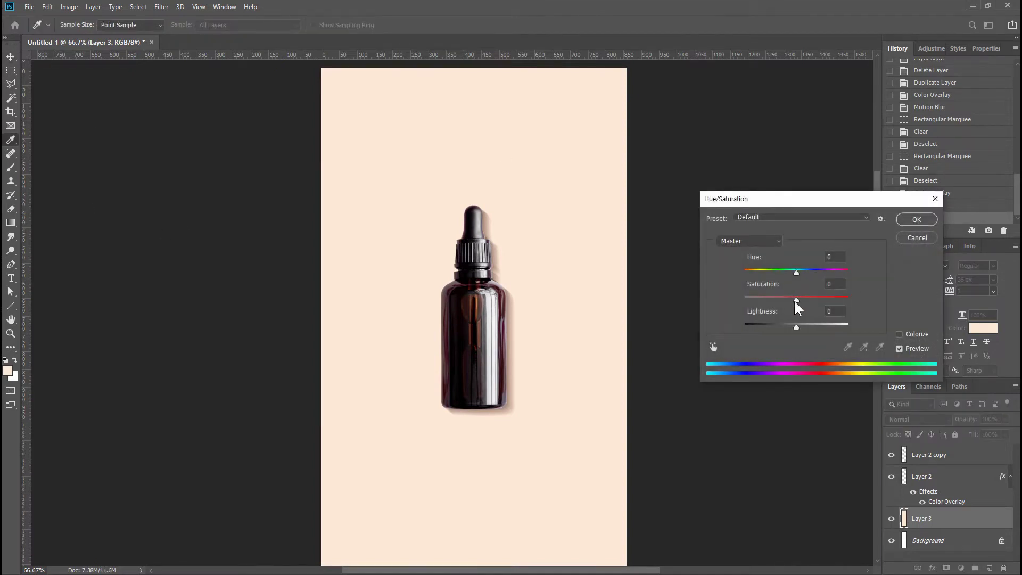
left_click_drag(796, 300, 778, 300)
left_click(916, 219)
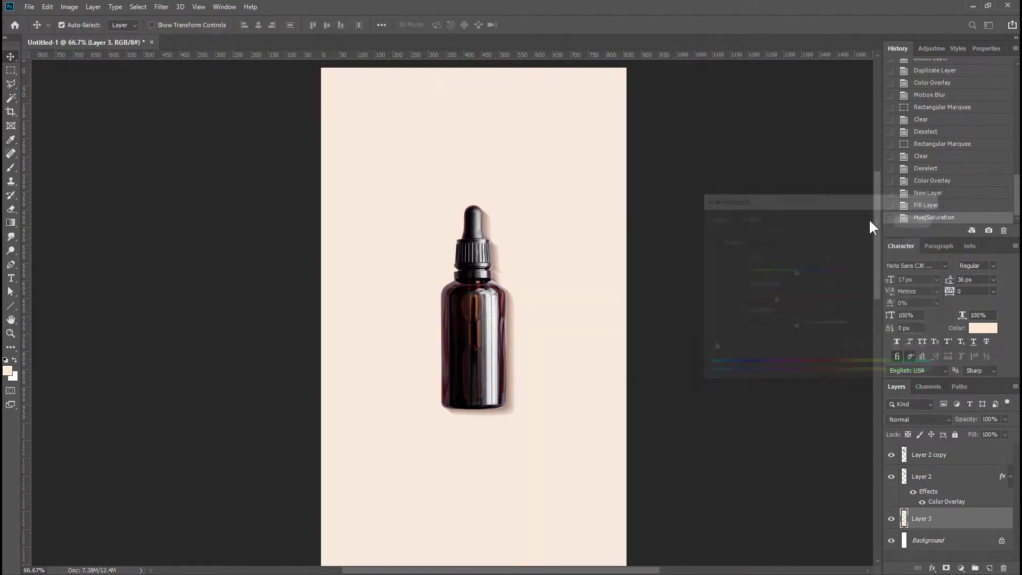
- Draw a filled rectangle shape about 971 by 806 px over the upper part of the canvas, overlapping its top and side edges
scroll(474, 255, "up", 1)
key("v")
right_click(12, 304)
left_click(37, 303)
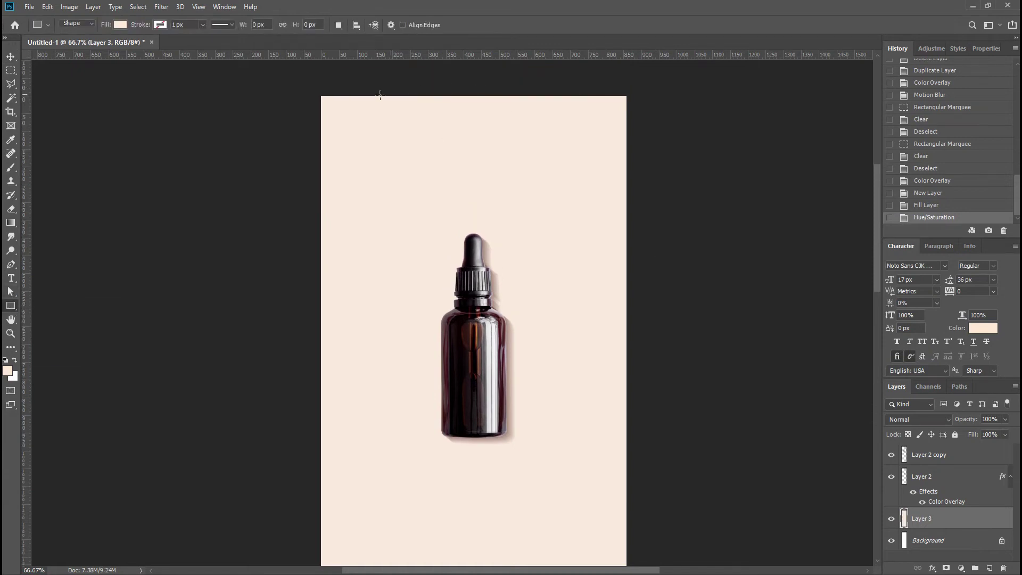
left_click_drag(300, 85, 645, 371)
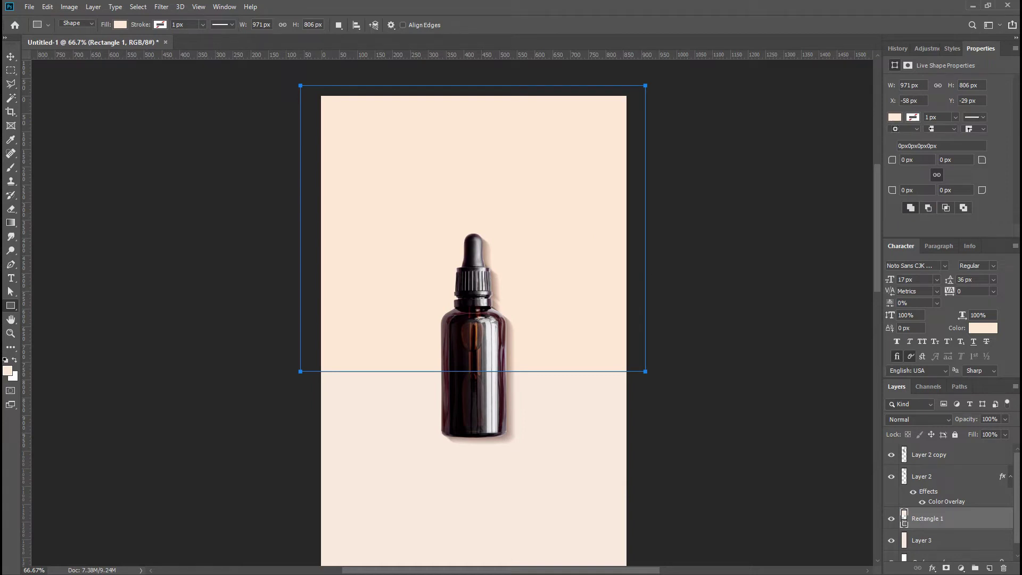
- Recolour the rectangle to a slightly darker peach than the background fill
double_click(904, 519)
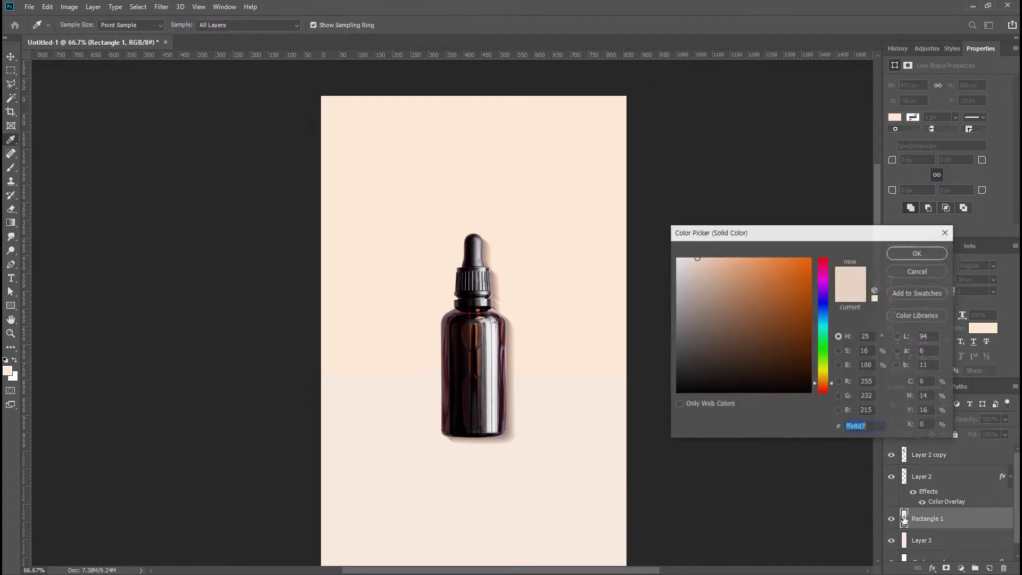
left_click(706, 262)
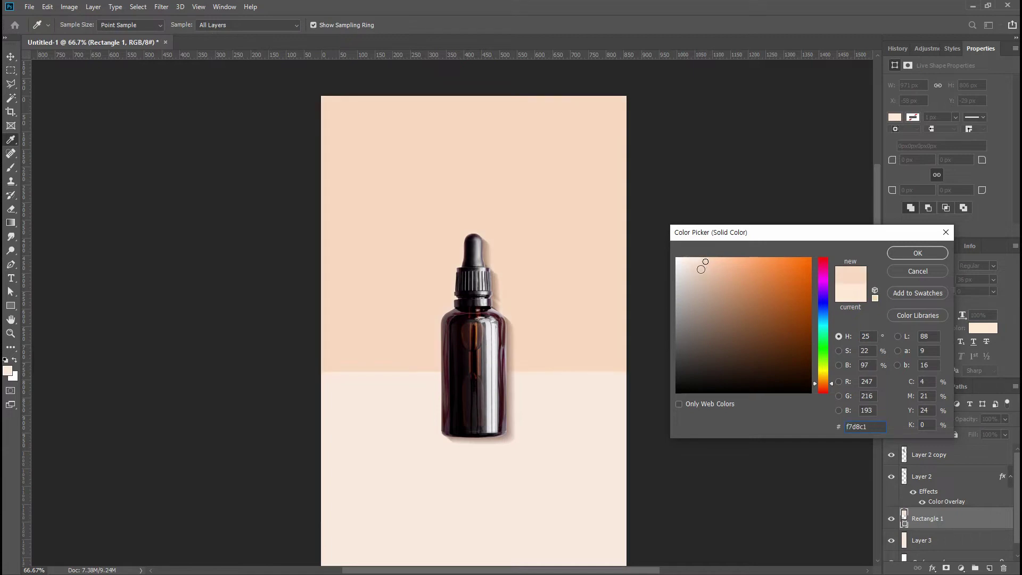
left_click_drag(704, 262, 703, 262)
left_click(923, 253)
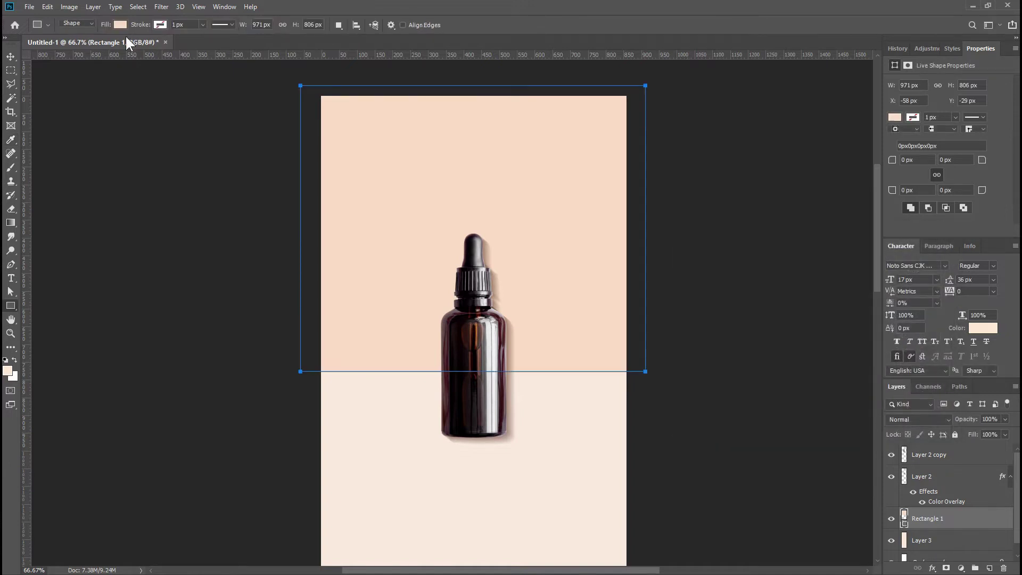
left_click(13, 56)
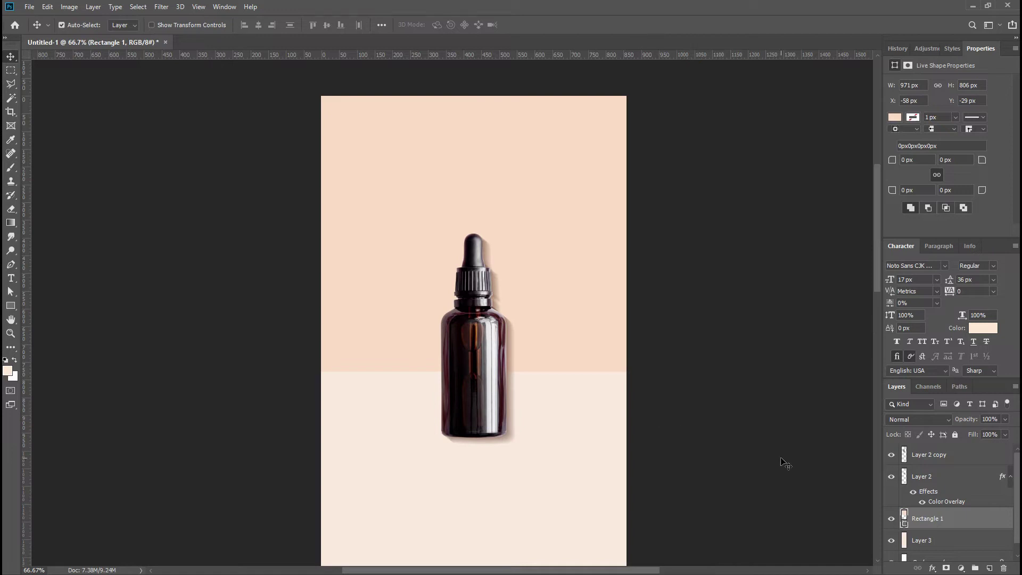
- Convert the rectangle to a regular path and raise its lower-right anchor point so the bottom edge slants up to the right
left_click(8, 291)
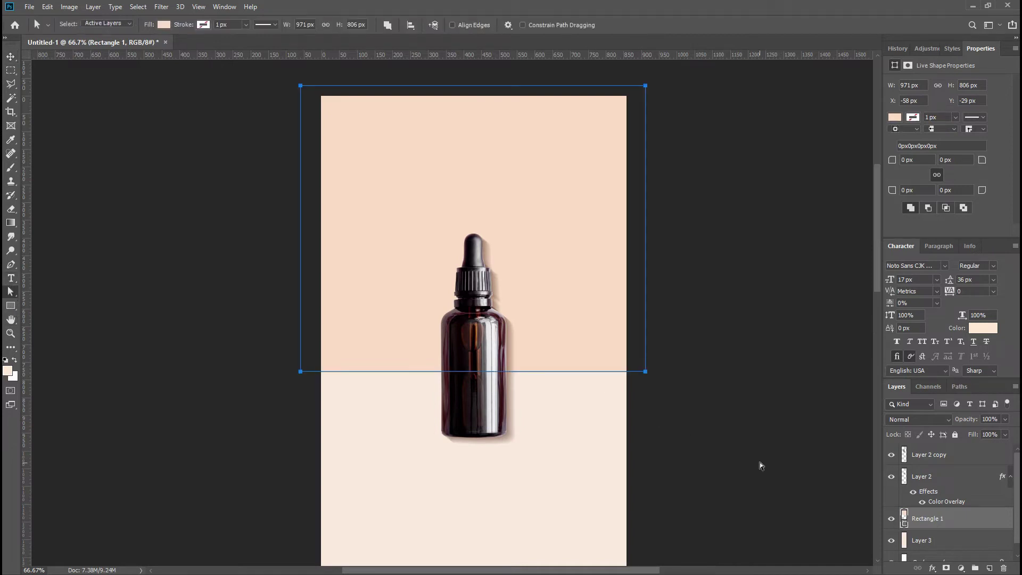
left_click_drag(757, 452, 592, 314)
key("Delete")
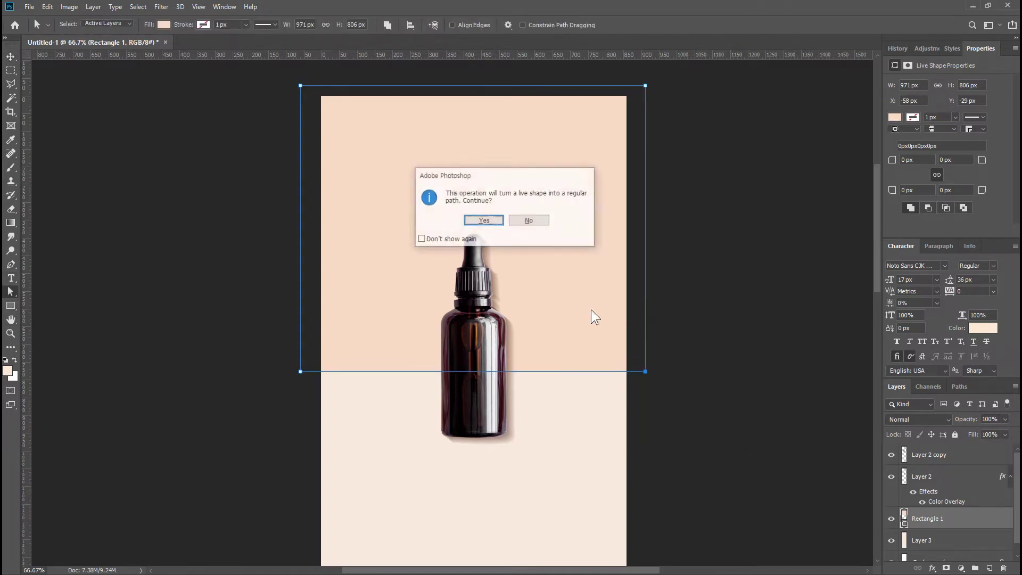
key("Return")
key("shift+Up")
key("shift+Up")
key("shift+Up")
key("shift+Up")
key("shift+Up")
key("shift+Up")
key("shift+Up")
key("shift+Up")
key("shift+Up")
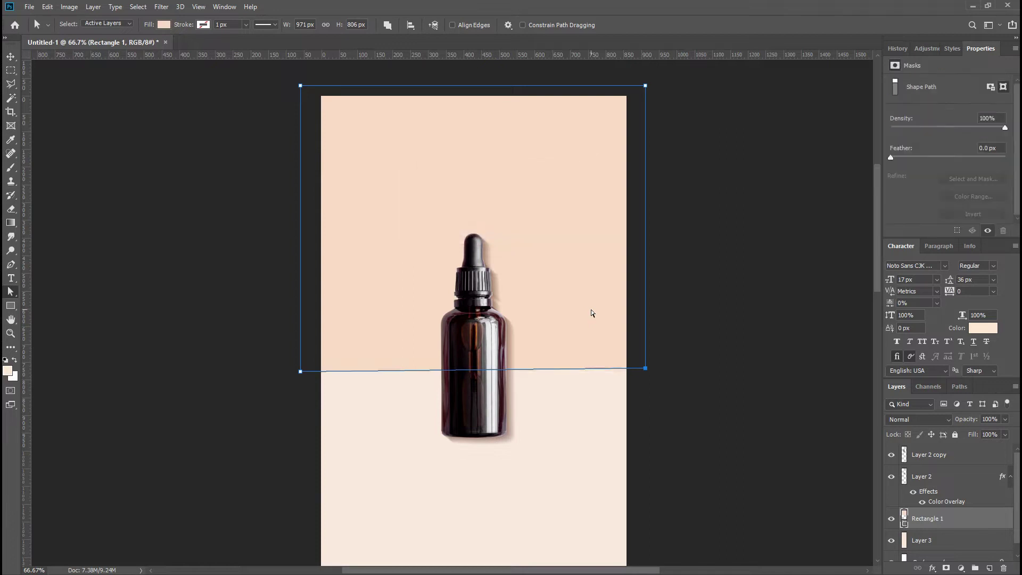
key("shift+Up")
key("shift+Up")
key("shift+Up")
key("shift+Up")
key("shift+Up")
key("shift+Up")
key("shift+Up")
key("shift+Up")
key("shift+Up")
key("shift+Up")
key("shift+Up")
key("shift+Up")
key("shift+Up")
key("shift+Up")
key("shift+Up")
key("shift+Up")
key("shift+Up")
key("shift+Up")
key("shift+Up")
key("shift+Up")
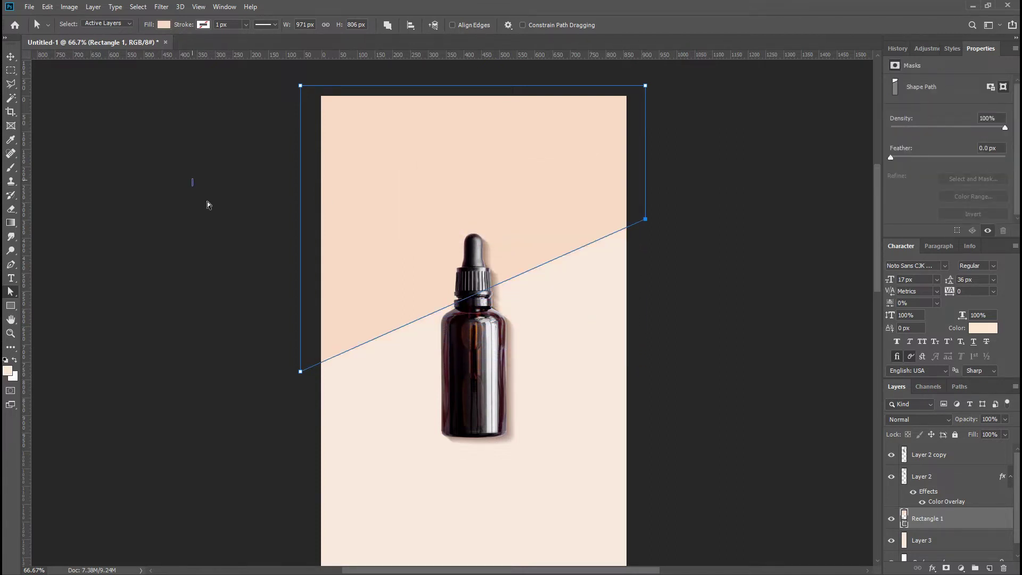
- Move both lower anchor points of the peach shape down together until the shape is 1026 px high
key("shift+Down")
key("shift+Down")
key("shift+Down")
key("shift+Down")
key("shift+Down")
key("shift+Down")
key("shift+Down")
key("shift+Down")
key("shift+Down")
key("shift+Down")
key("shift+Down")
key("shift+Down")
key("shift+Down")
key("shift+Down")
key("shift+Down")
key("shift+Down")
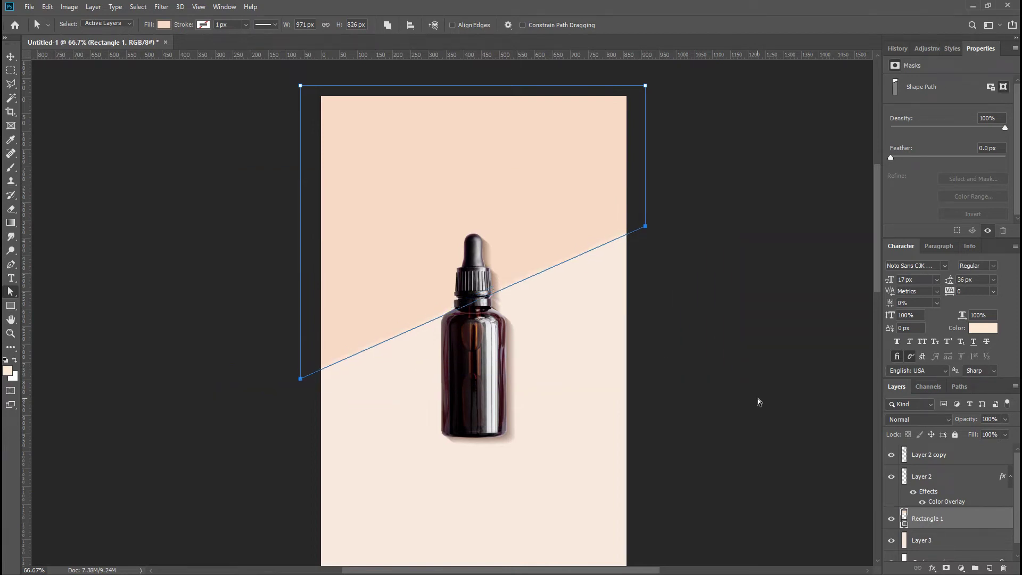
key("shift+Down")
key("shift+Down")
key("shift+Down")
key("shift+Down")
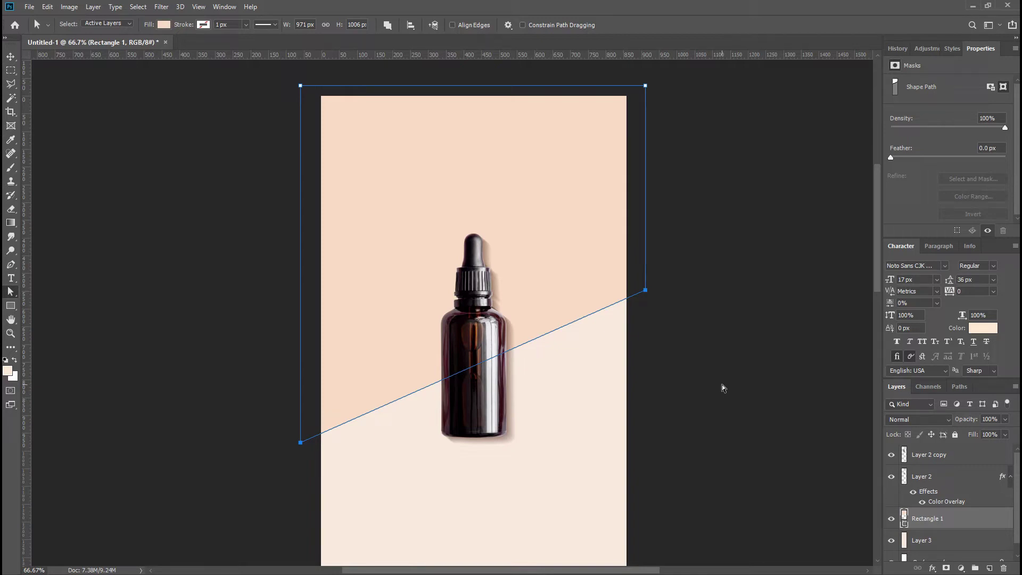
key("shift+Down")
key("shift+Down")
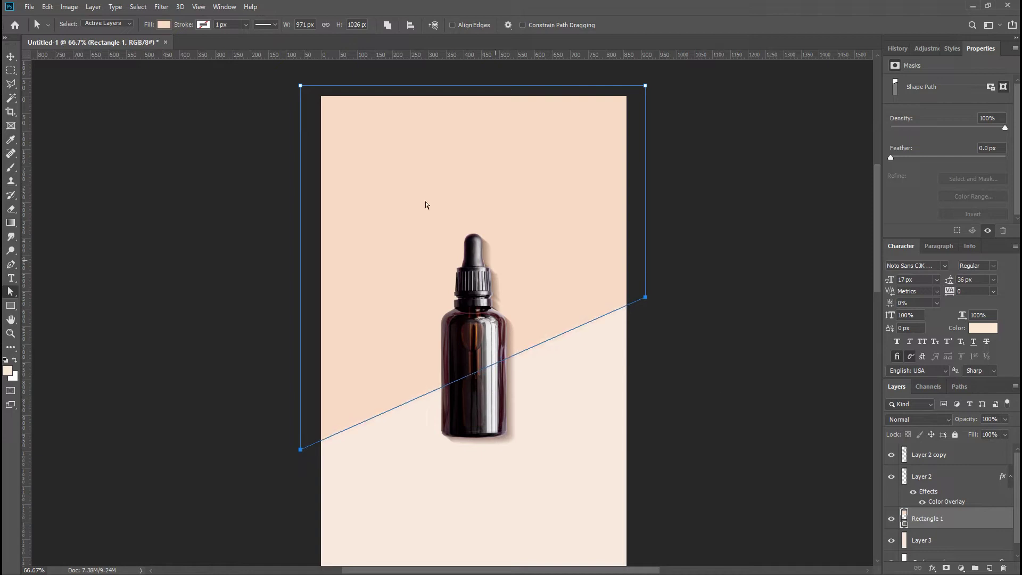
left_click(12, 59)
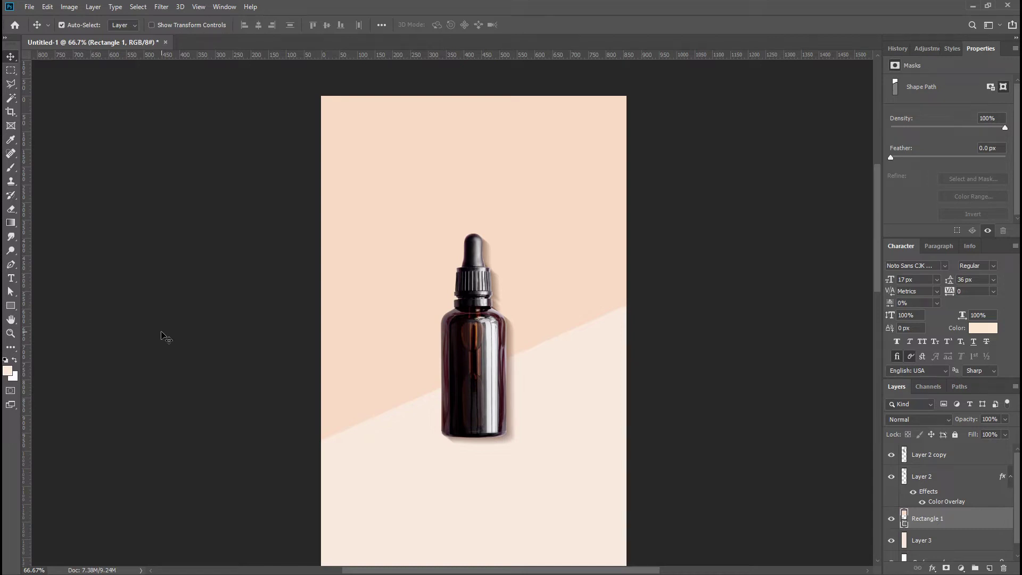
- Duplicate the top bottle layer, set the copy's blend mode to Screen with 57% fill, and compare the bottle with and without it
left_click(475, 352)
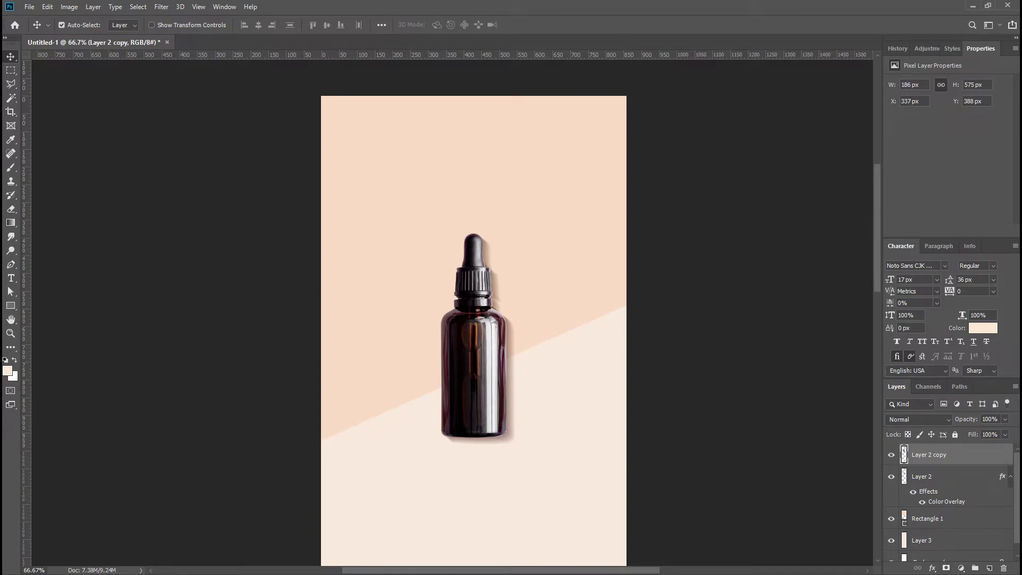
key("ctrl+j")
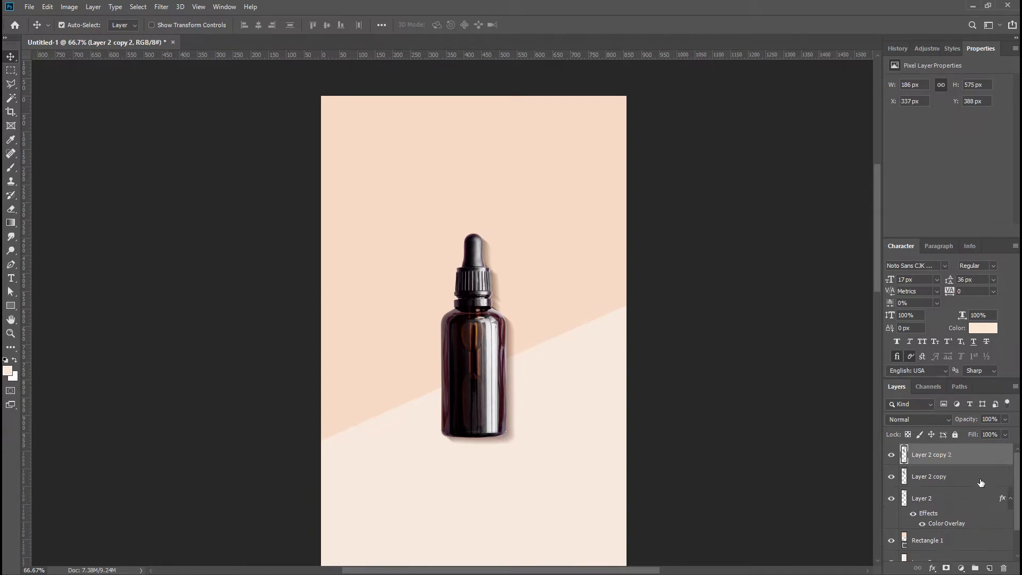
left_click(935, 418)
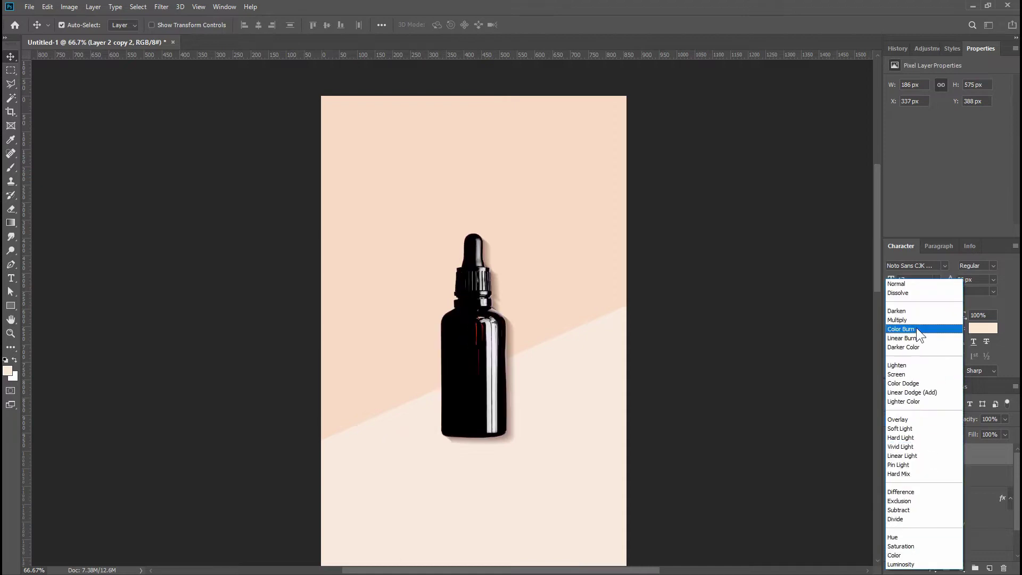
left_click(915, 375)
left_click(1006, 435)
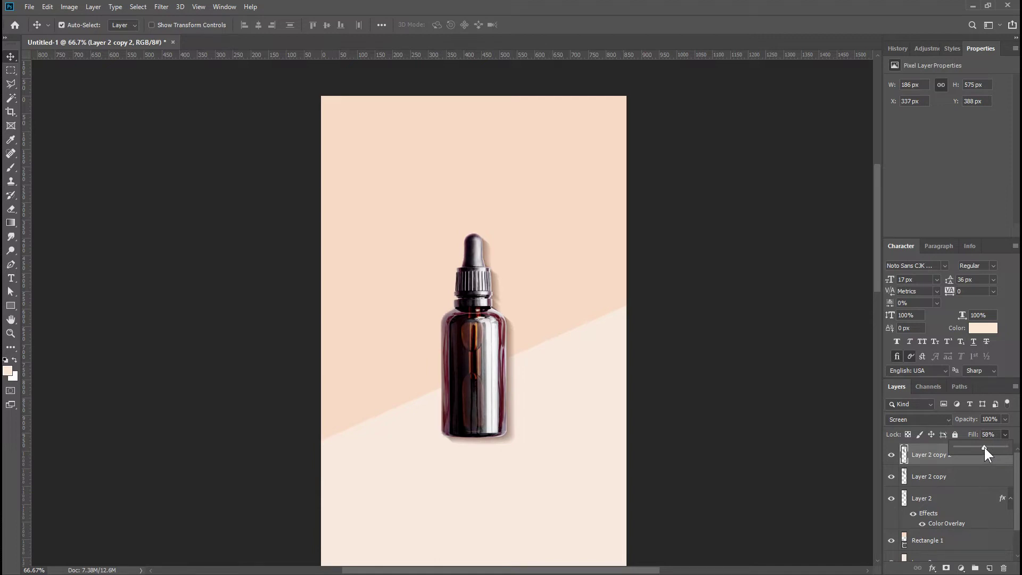
left_click(892, 455)
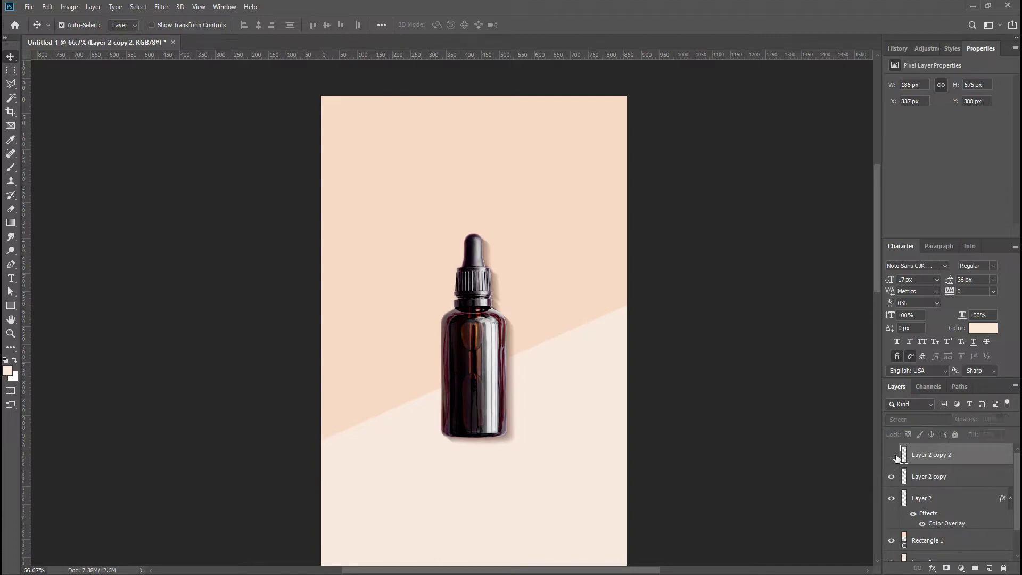
left_click(892, 455)
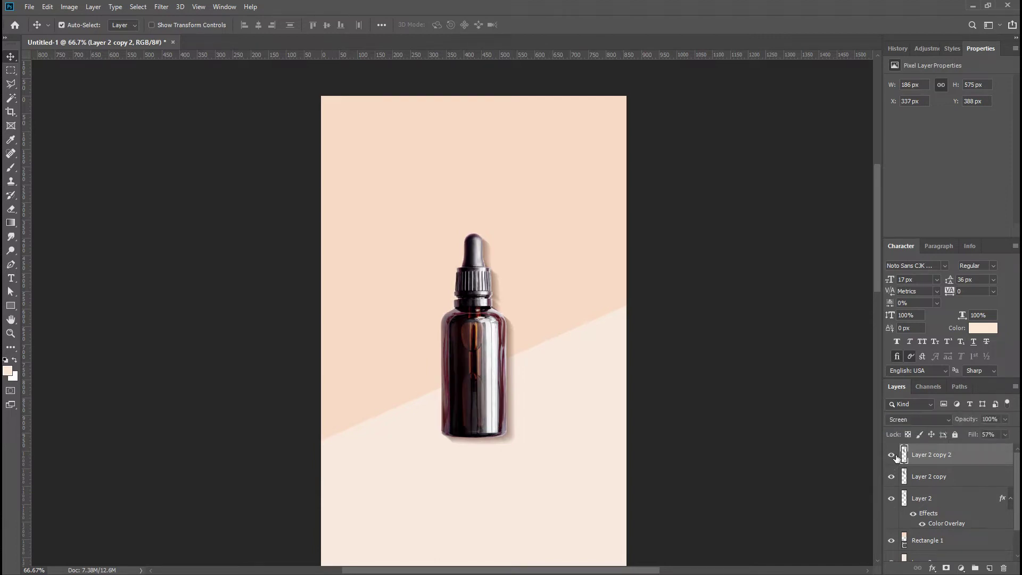
- Add a layer mask to the Screen bottle copy and paint black along the bottle's left side with a soft 400 px brush
left_click(946, 568)
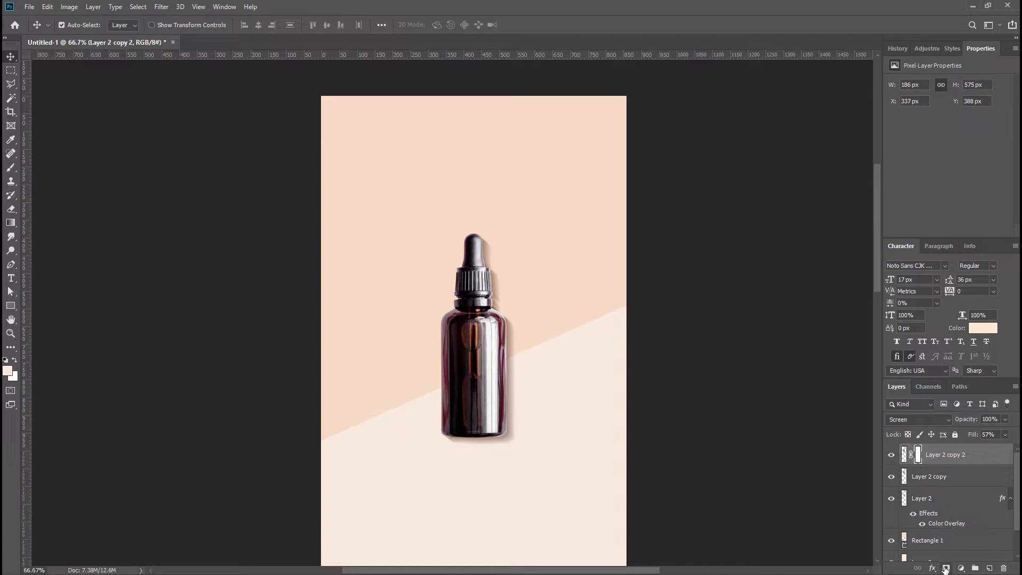
left_click(10, 167)
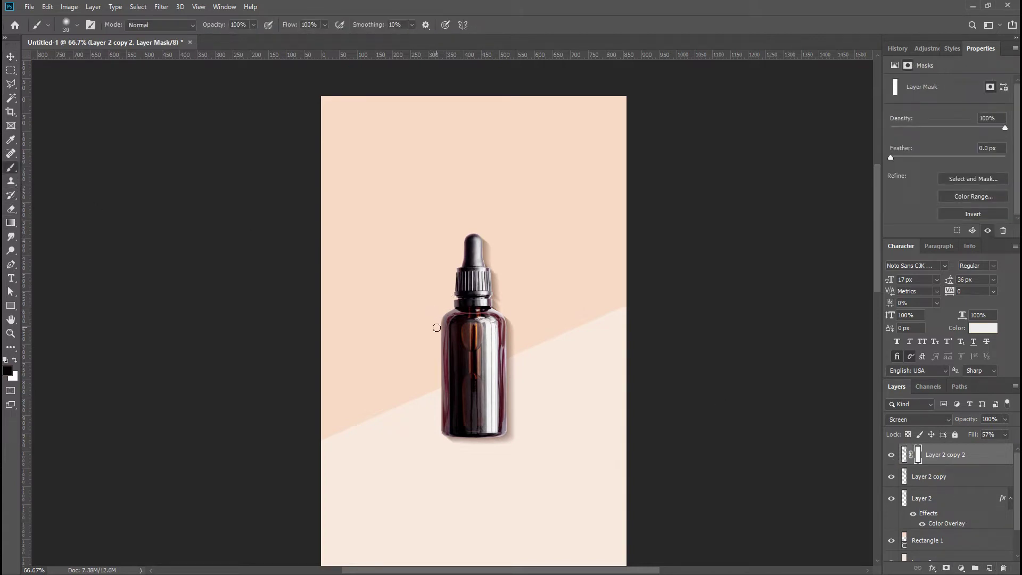
key("bracketright")
key("bracketright")
key("bracketright")
key("bracketright")
key("bracketright")
key("bracketright")
key("bracketright")
key("bracketright")
key("bracketright")
key("bracketright")
key("bracketright")
key("bracketright")
key("bracketright")
key("bracketright")
left_click_drag(419, 286, 408, 463)
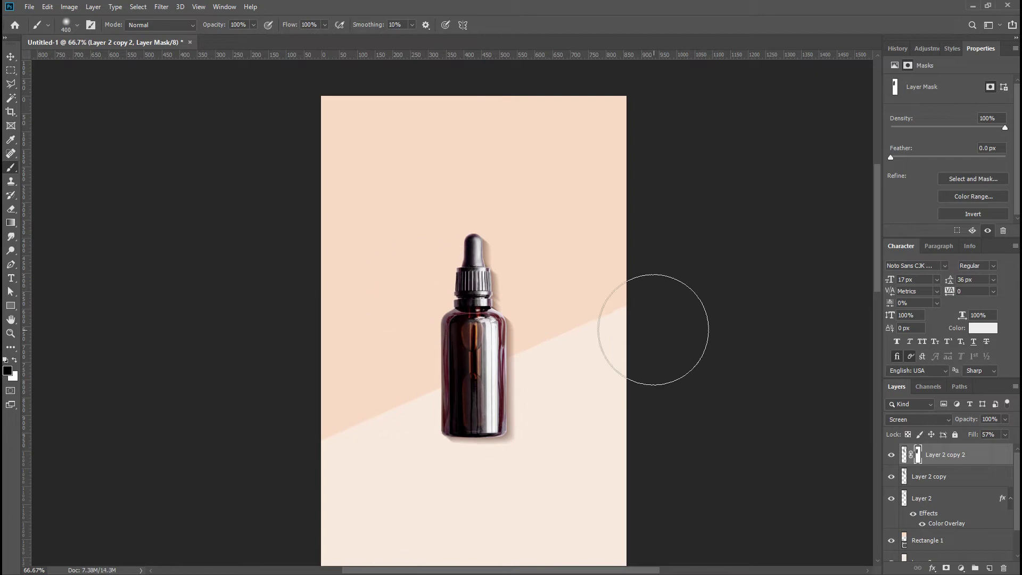
- Reduce the brush to 10 px and group the two upper bottle layers, Layer 2 copy 2 and Layer 2 copy
key("bracketleft")
key("bracketleft")
key("bracketleft")
key("bracketleft")
key("bracketleft")
key("bracketleft")
key("bracketleft")
key("bracketleft")
key("bracketleft")
key("bracketleft")
key("bracketleft")
key("bracketleft")
key("bracketleft")
key("bracketleft")
key("bracketleft")
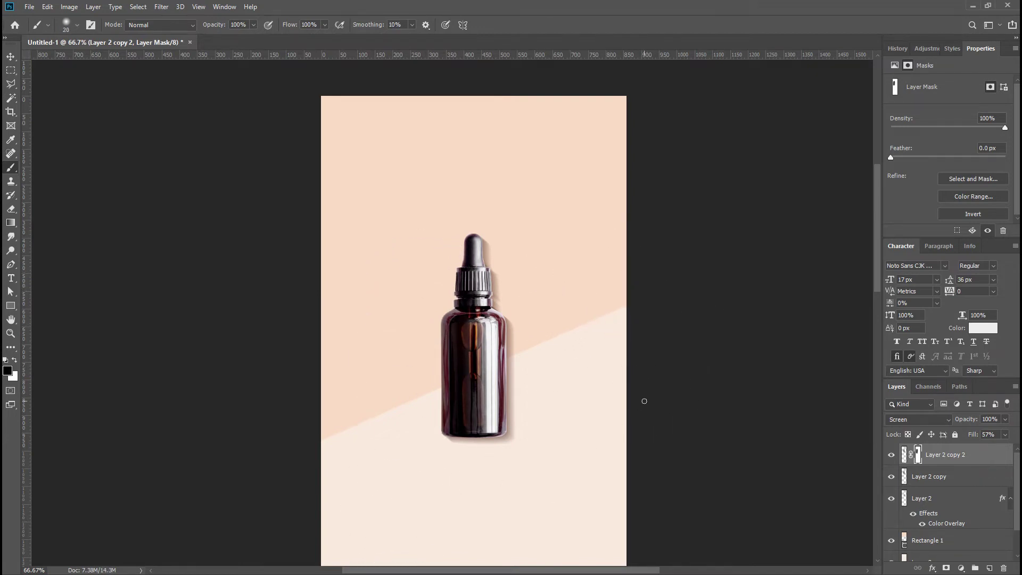
left_click(948, 477, "shift")
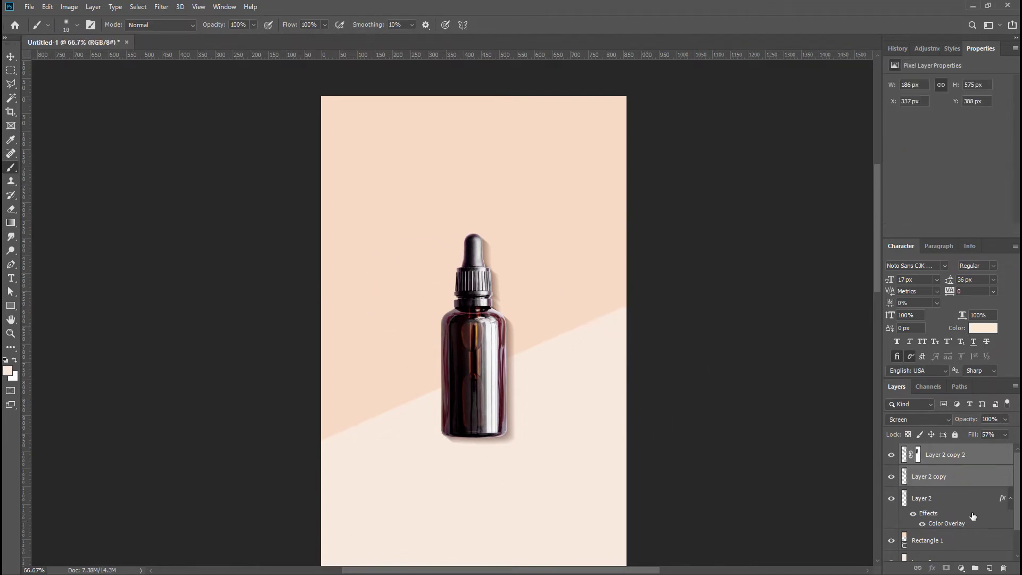
key("ctrl+g")
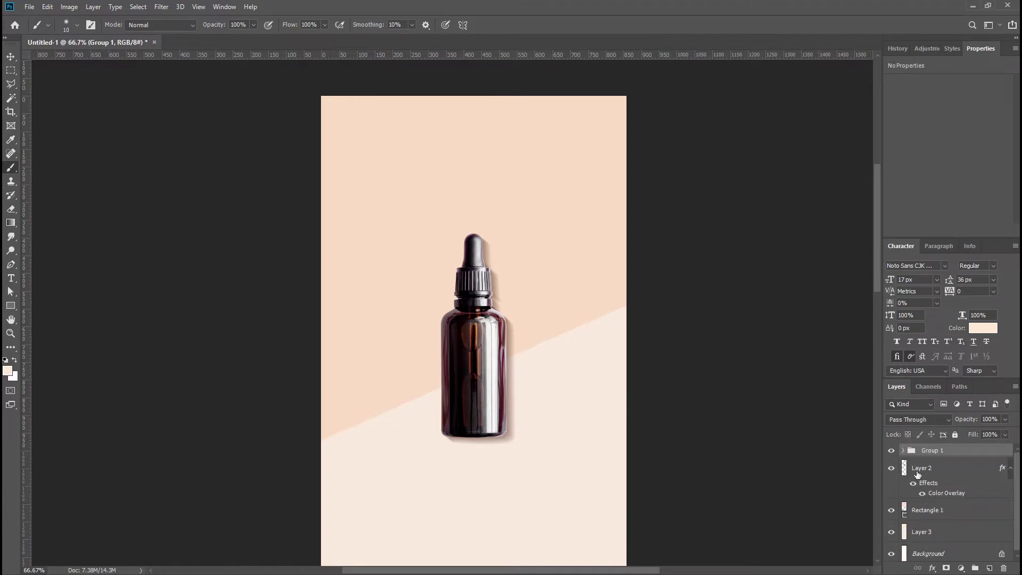
- Nudge the bottle's shadow layer, Layer 2, 20 px down and 30 px to the right
left_click(950, 477)
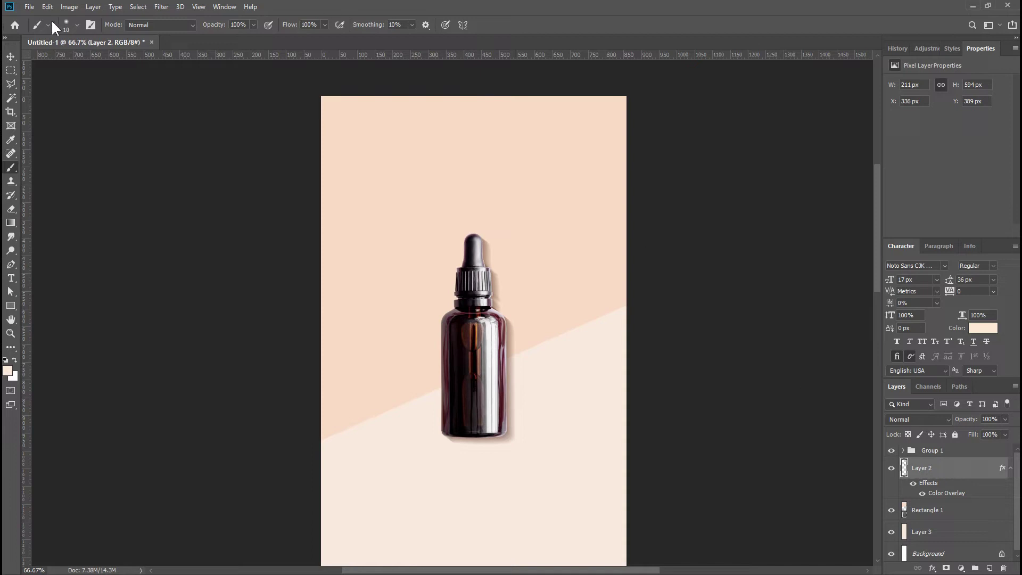
left_click(10, 57)
key("shift+Down")
key("shift+Down")
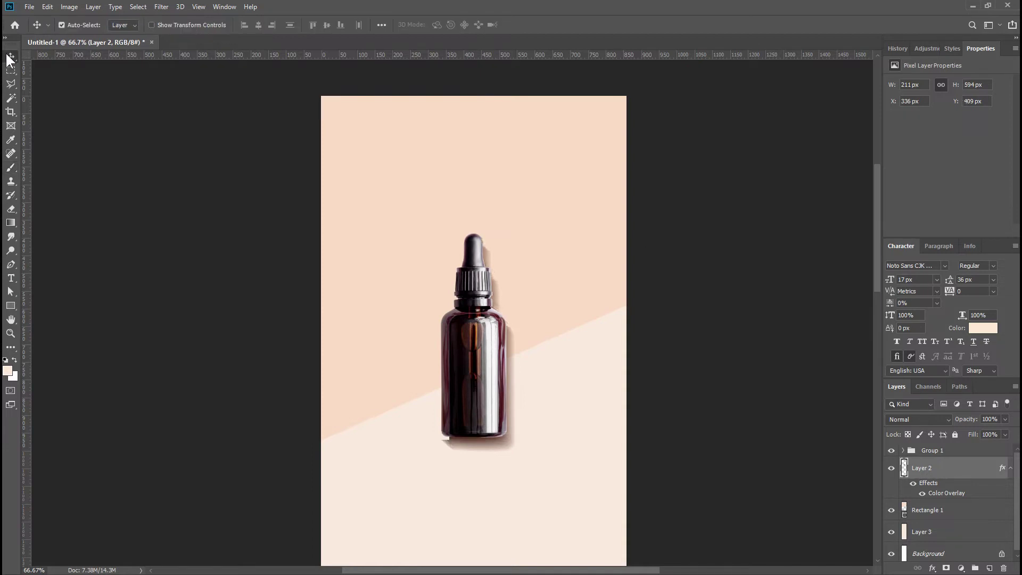
key("shift+Right")
key("shift+Right")
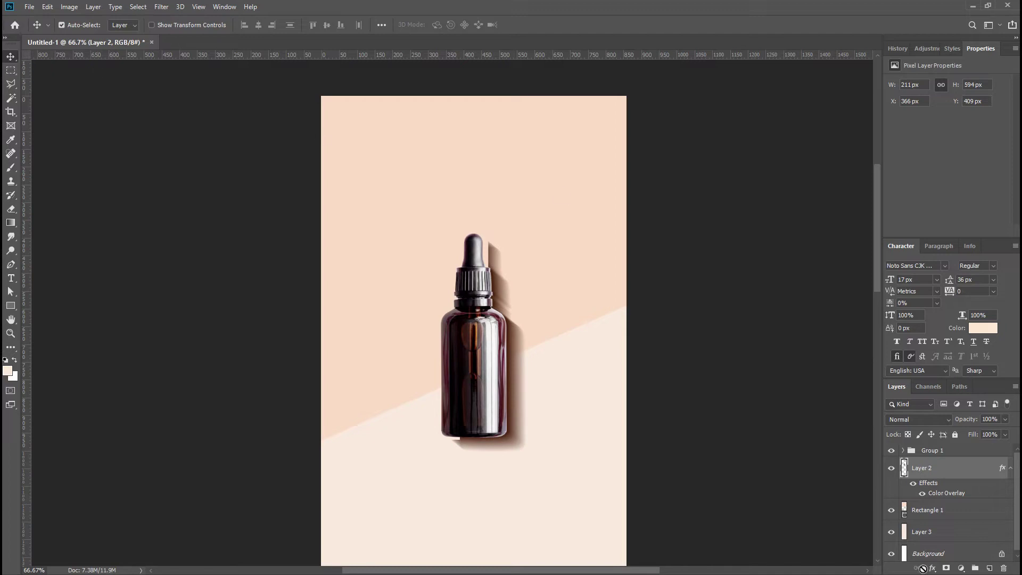
- Add a layer mask to the shadow layer and fade the shadow along the bottle's right edge using a black 70 px brush
left_click(946, 568)
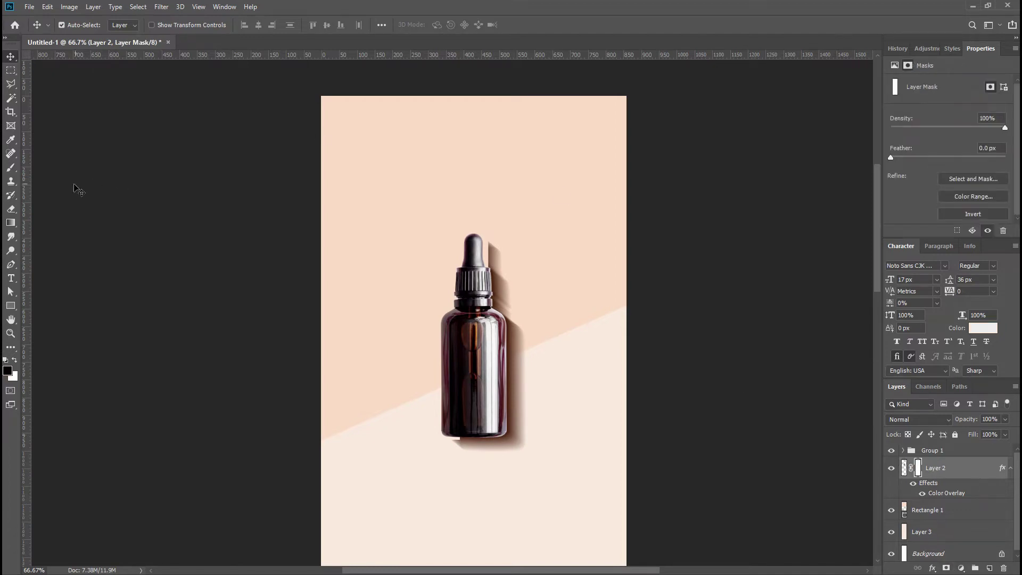
left_click(11, 168)
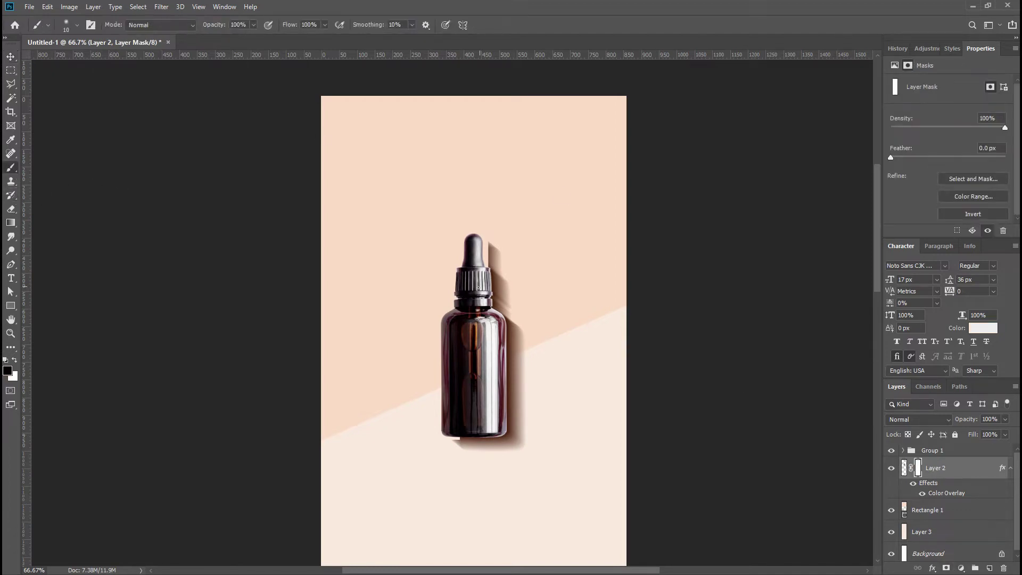
key("bracketright")
key("bracketright")
key("bracketright")
key("bracketright")
key("bracketright")
mouse_move(489, 246)
left_mouse_down()
mouse_move(509, 413)
mouse_move(498, 434)
mouse_move(468, 436)
mouse_move(503, 432)
mouse_move(507, 420)
left_mouse_up()
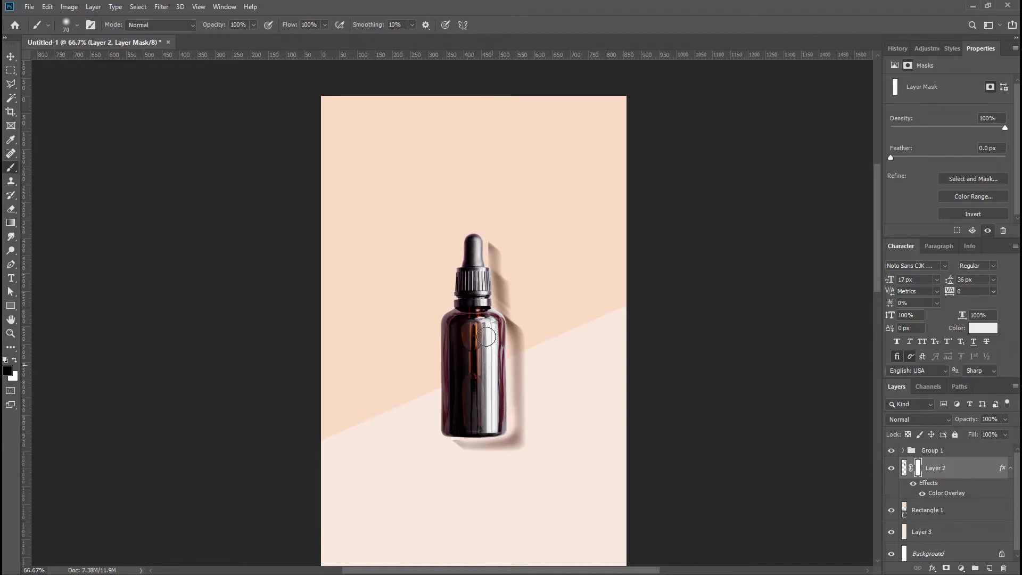
- Nudge the masked shadow layer left and up so that it sits closer behind the bottle
left_click(10, 59)
key("Left")
key("Left")
key("Left")
key("Left")
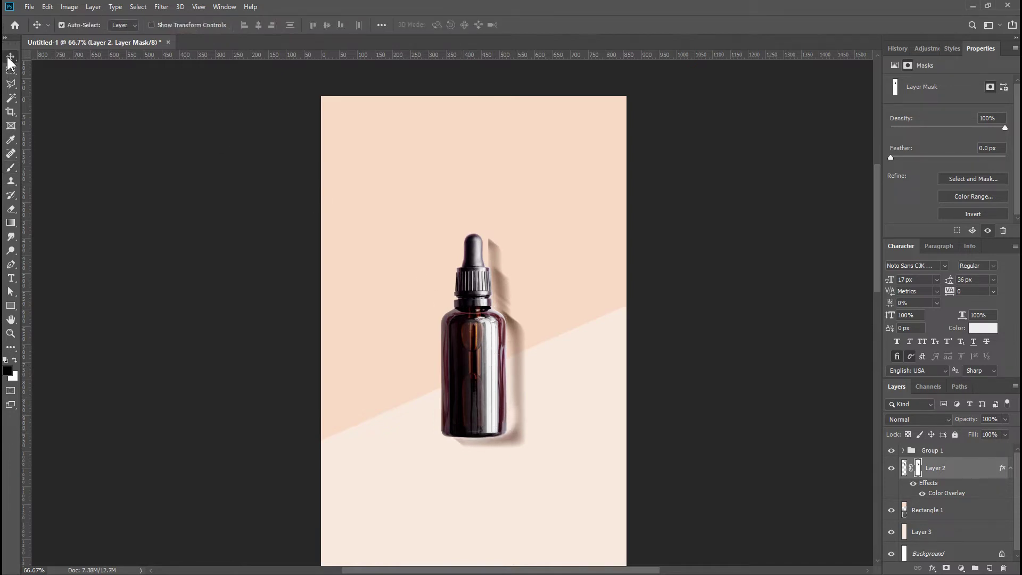
key("Up")
key("Up")
key("Left")
key("Left")
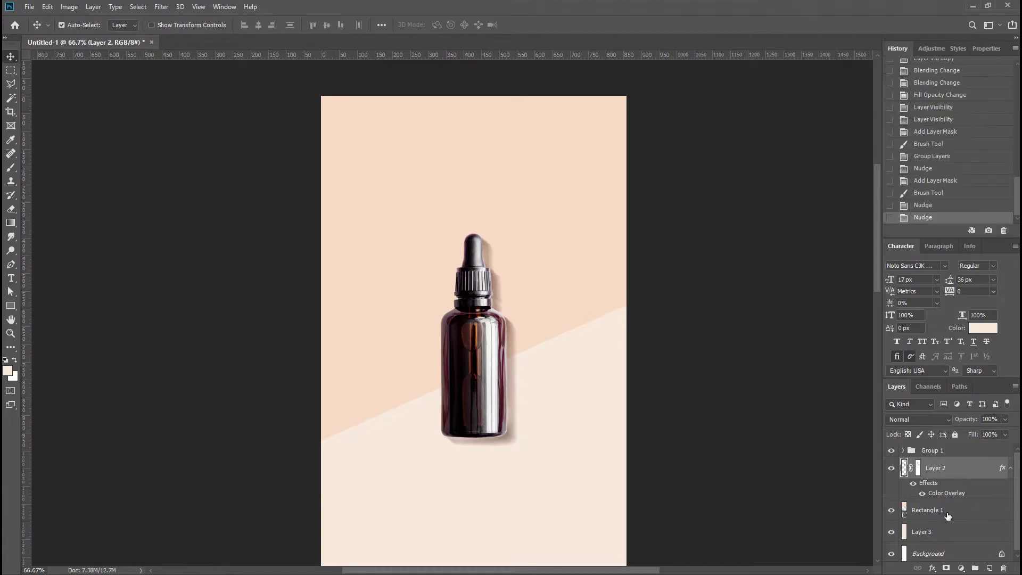
- Create a new layer above Rectangle 1 and brush a reddish brown sampled from the bottle glass behind the bottle and its cap
left_click(948, 510)
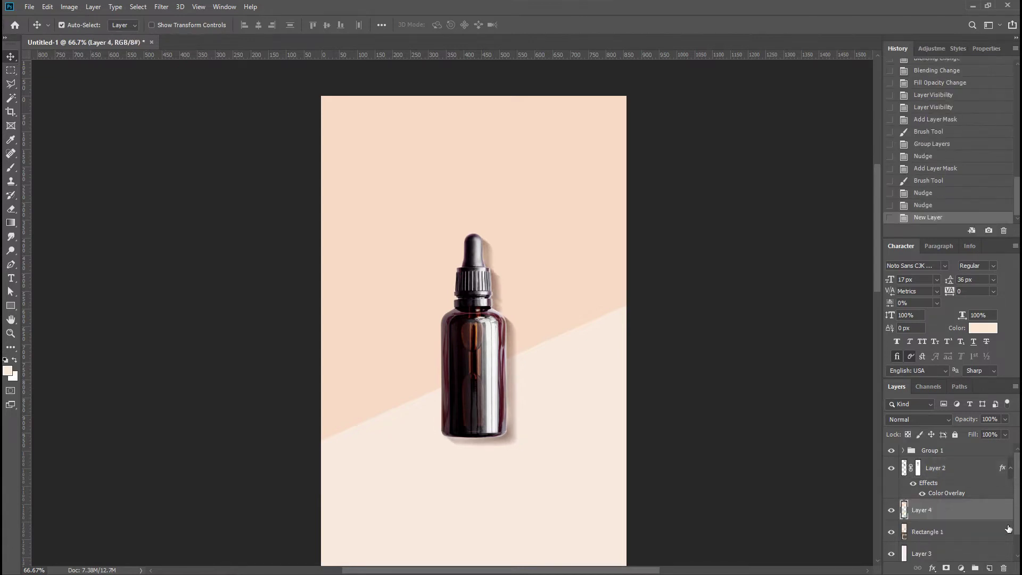
left_click(11, 153)
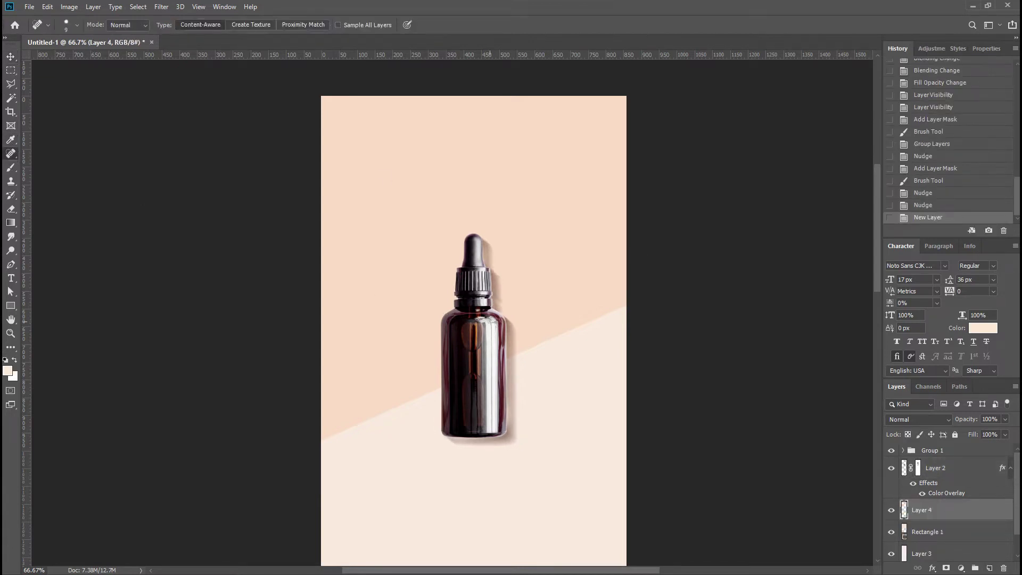
left_click(11, 139)
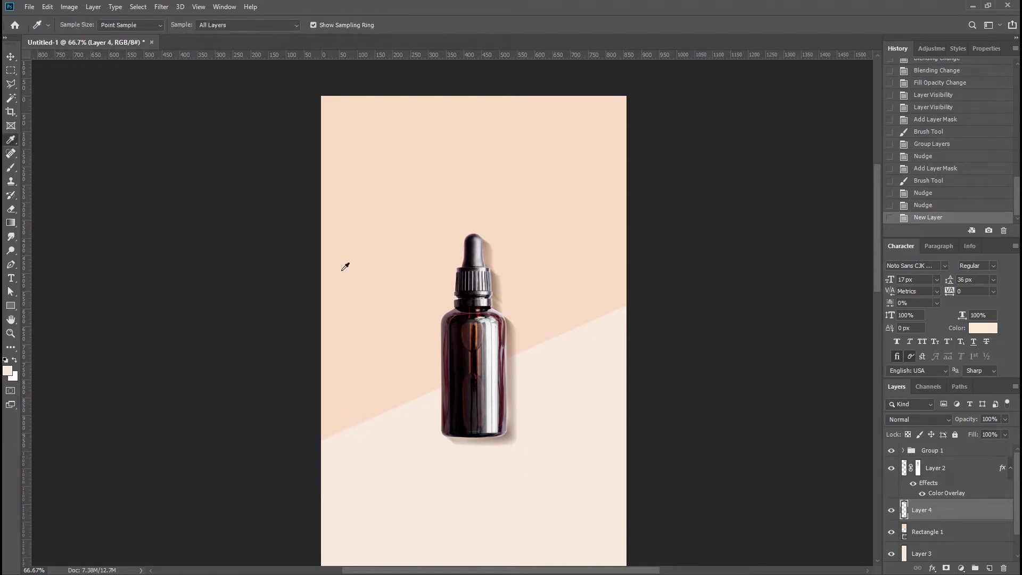
left_click(482, 326)
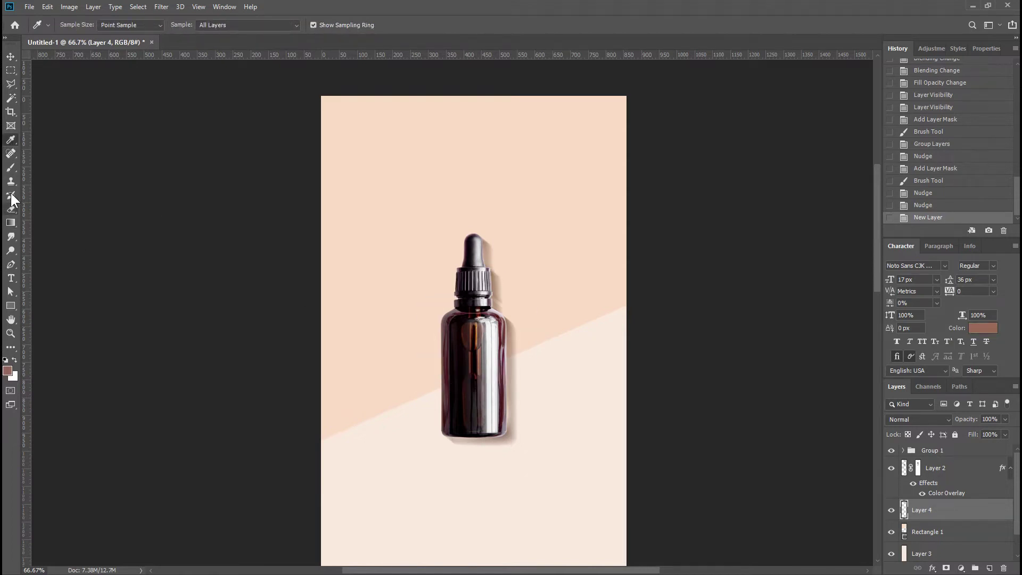
left_click(11, 167)
mouse_move(470, 324)
left_mouse_down()
mouse_move(492, 332)
mouse_move(500, 352)
left_mouse_up()
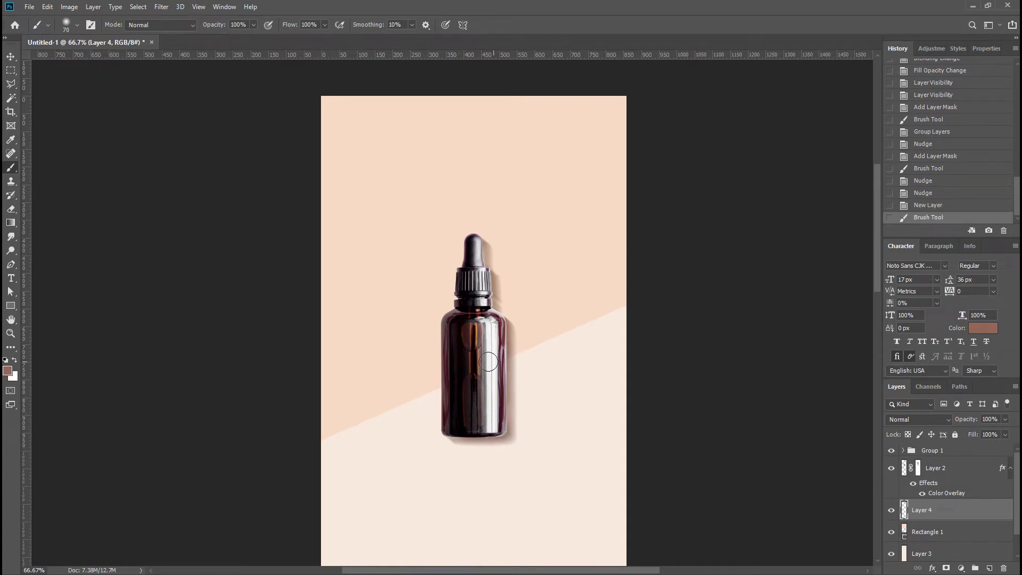
left_click_drag(481, 286, 475, 271)
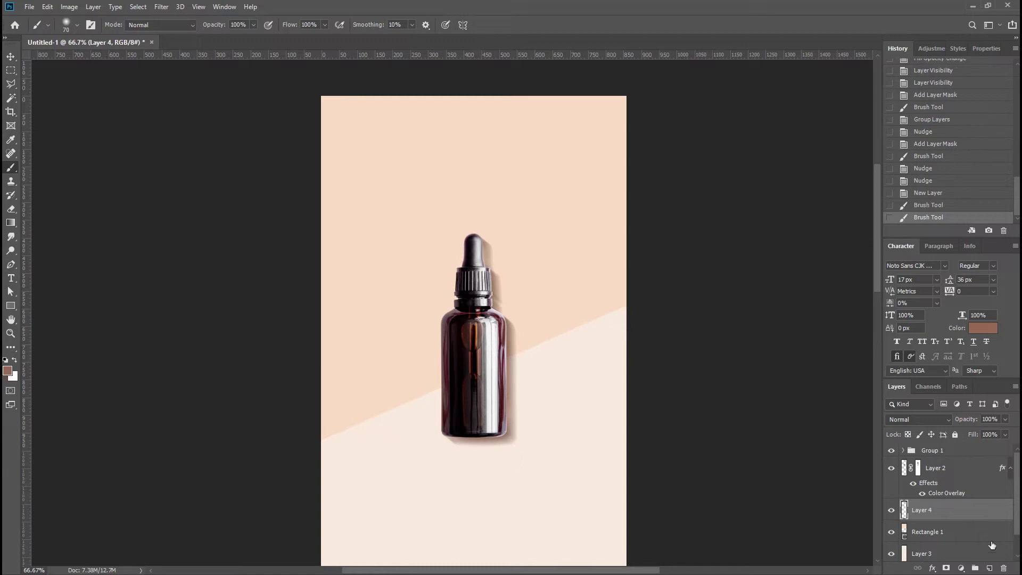
- Apply a Color Overlay in orange-brown cf7f5f at 100% opacity to the brushed layer, Layer 4
double_click(968, 511)
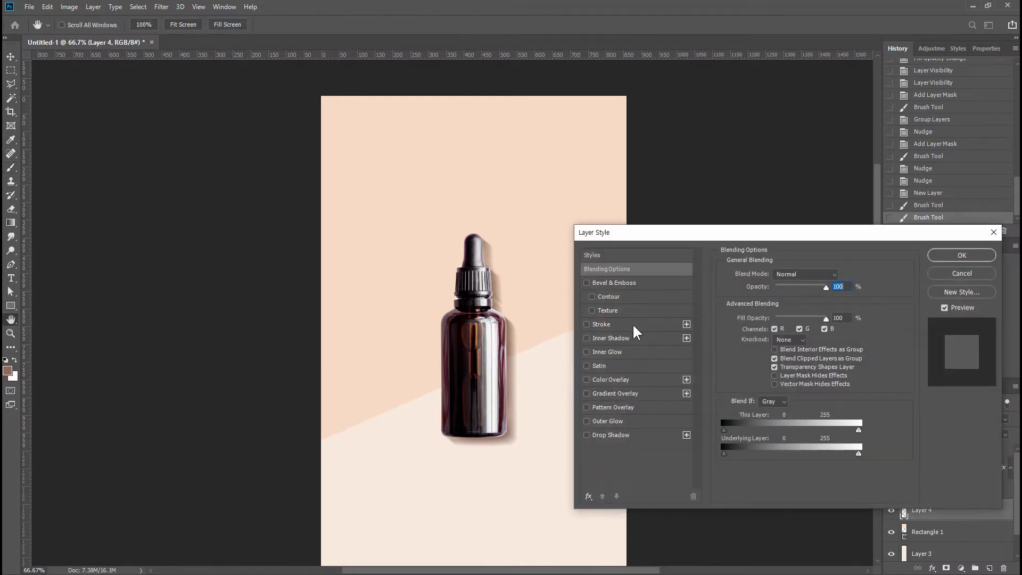
left_click(611, 379)
left_click(839, 274)
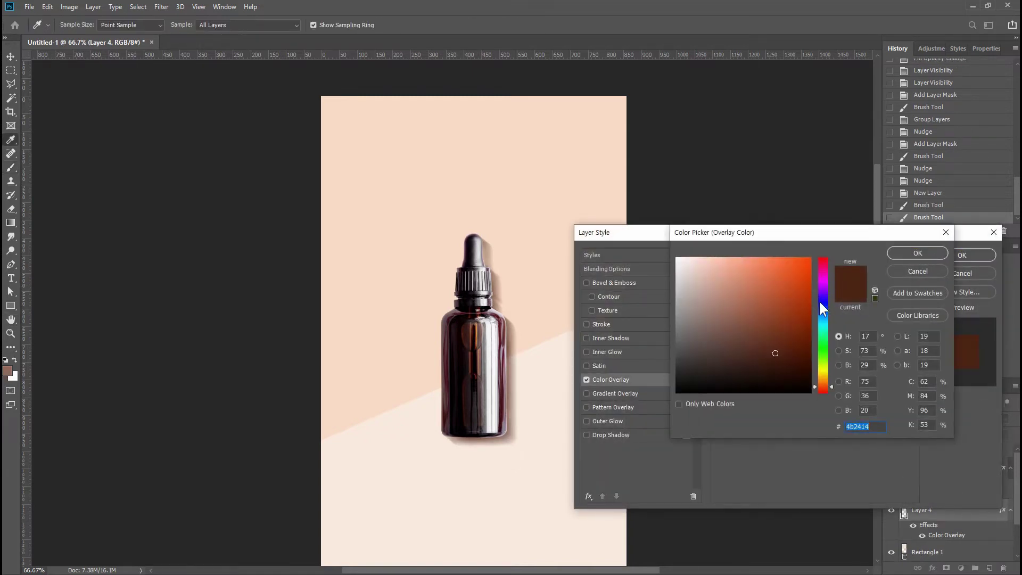
left_click(748, 283)
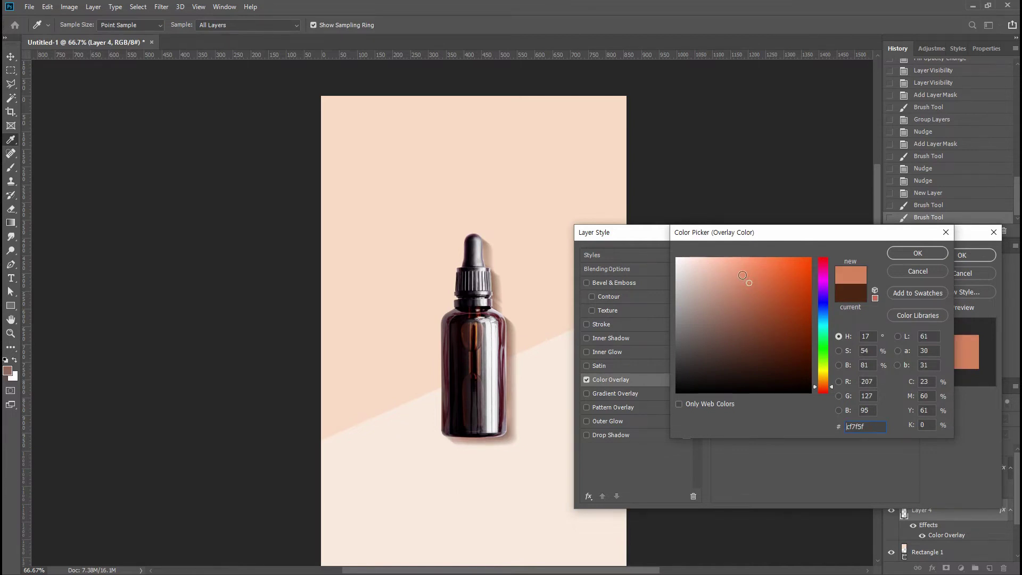
left_click(905, 255)
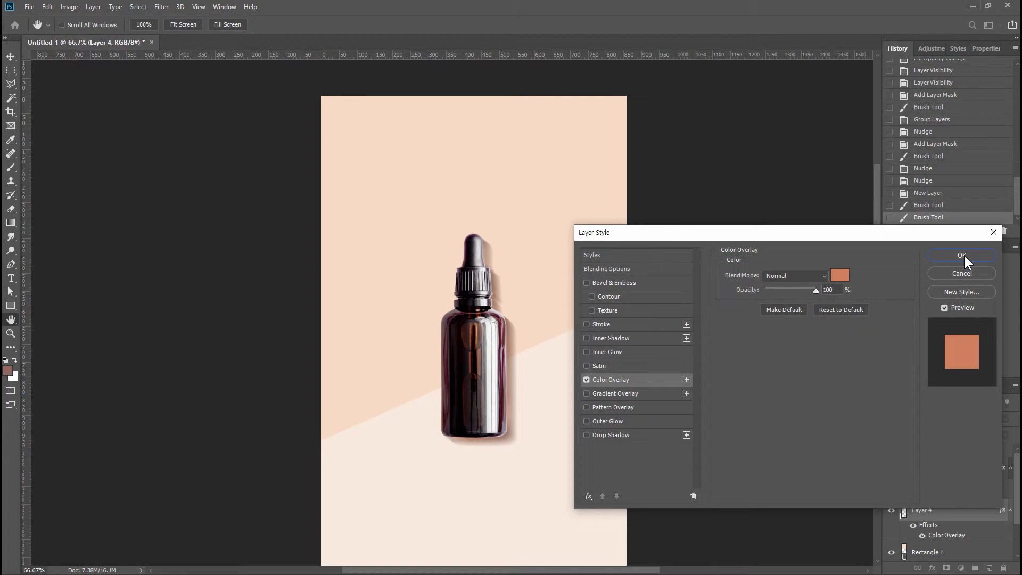
left_click(962, 256)
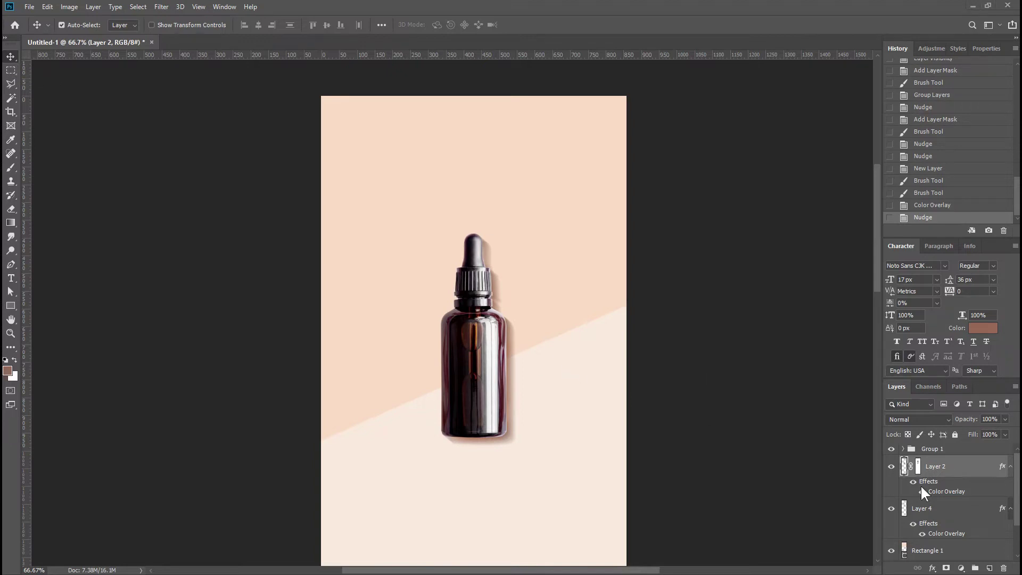
- Add an Inner Shadow to Group 1 without global light: angle 59°, opacity 100%, distance 6 px, size 7 px
left_click(992, 452)
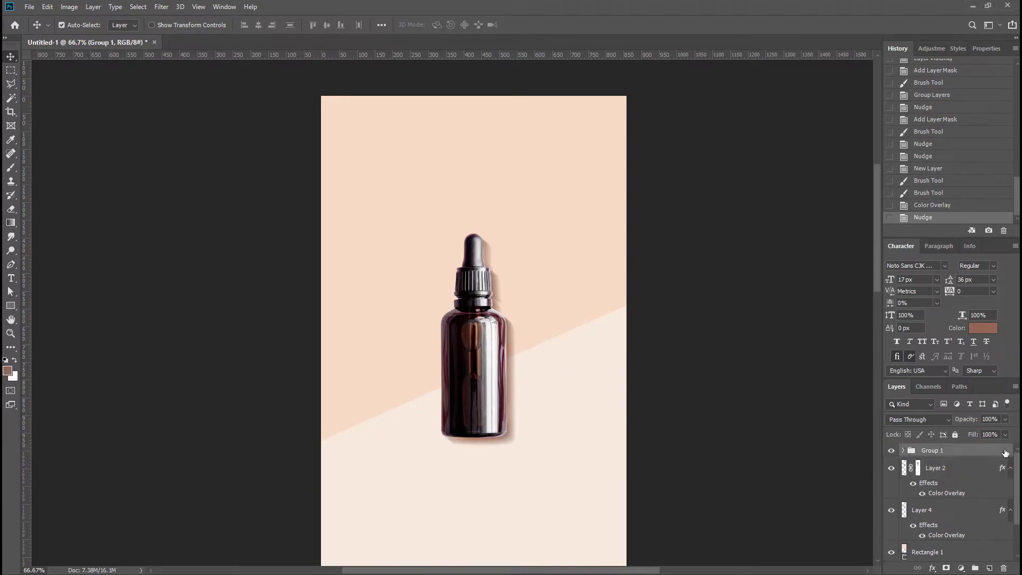
double_click(1009, 455)
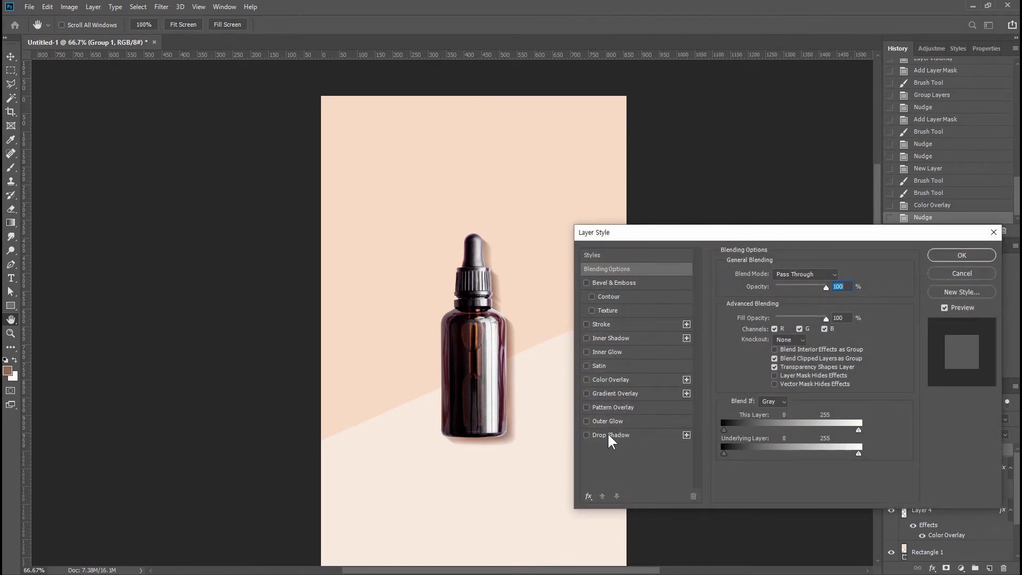
left_click(607, 339)
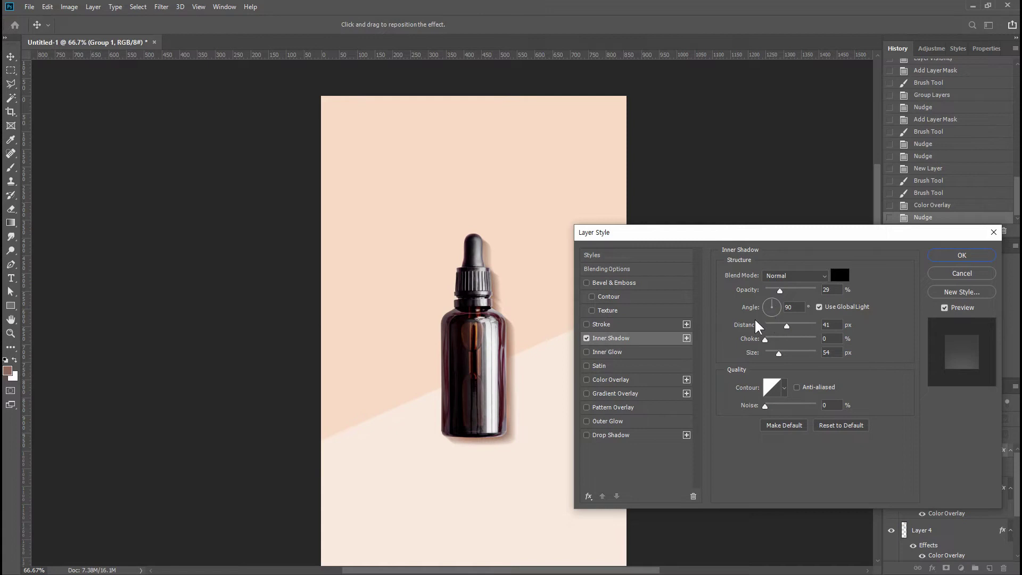
left_click(820, 309)
left_click(777, 307)
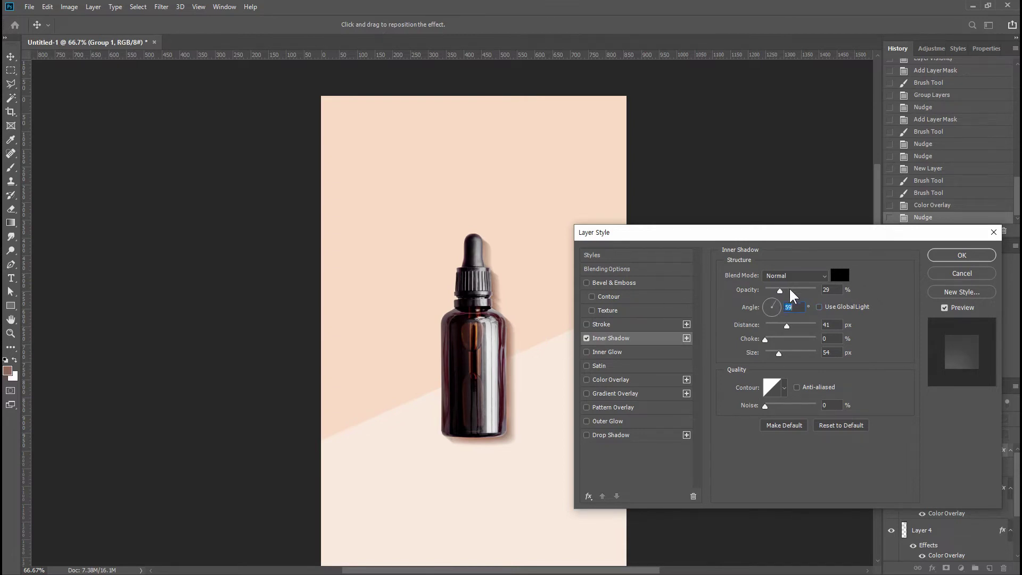
left_click_drag(780, 290, 880, 293)
mouse_move(775, 353)
left_mouse_down()
mouse_move(765, 356)
mouse_move(787, 326)
mouse_move(769, 331)
mouse_move(772, 359)
left_mouse_up()
key("ctrl+z")
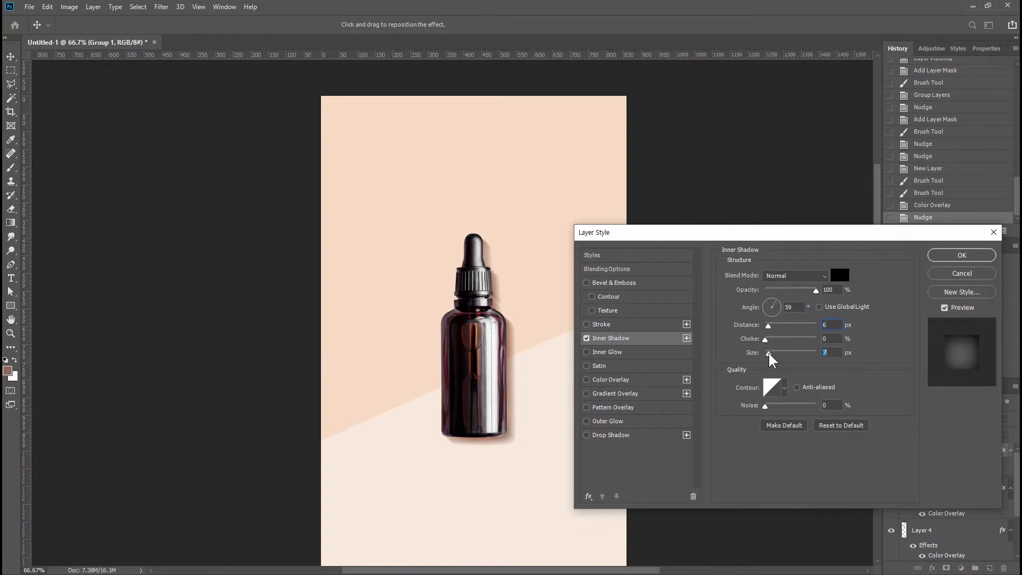
- Colour the inner shadow light brown bd9d85 with 100% opacity and a -66° angle, and apply the layer style
left_click(775, 290)
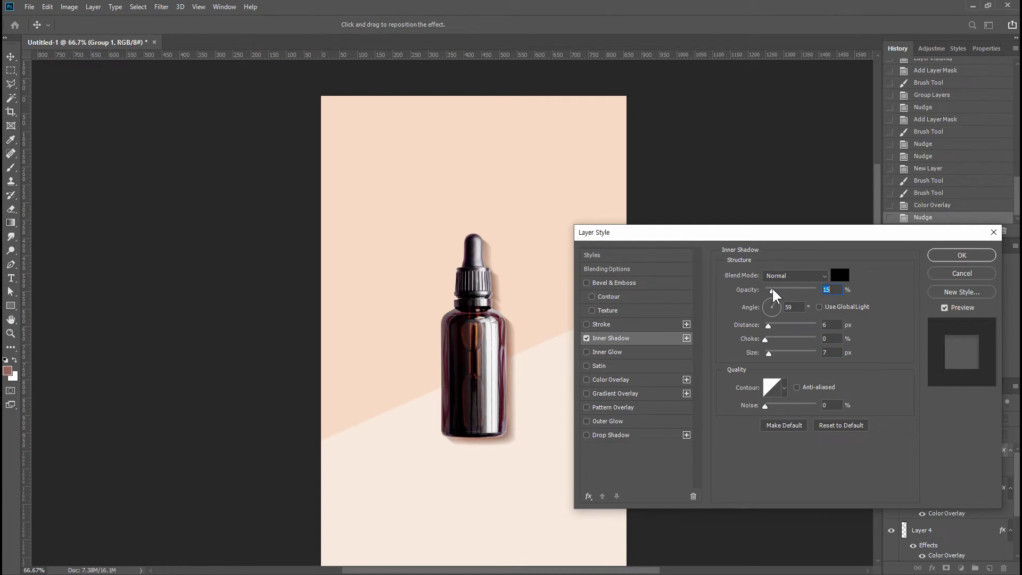
left_click(840, 275)
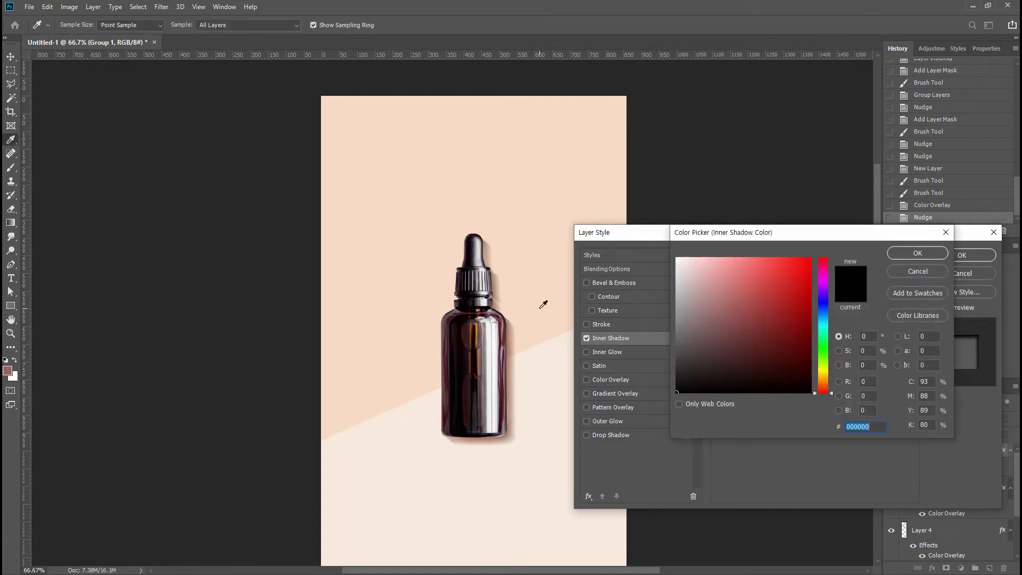
left_click(543, 307)
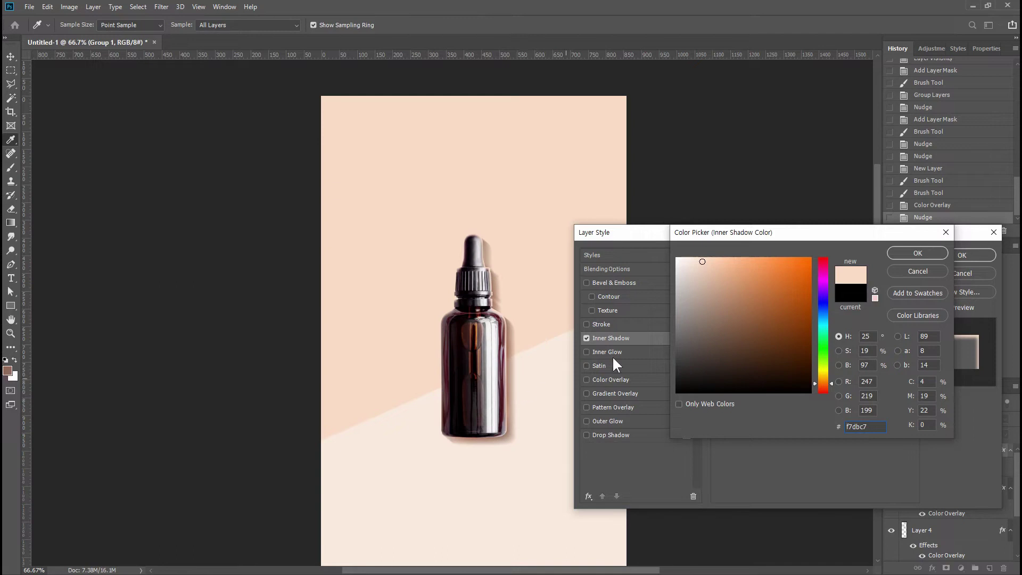
left_click(715, 293)
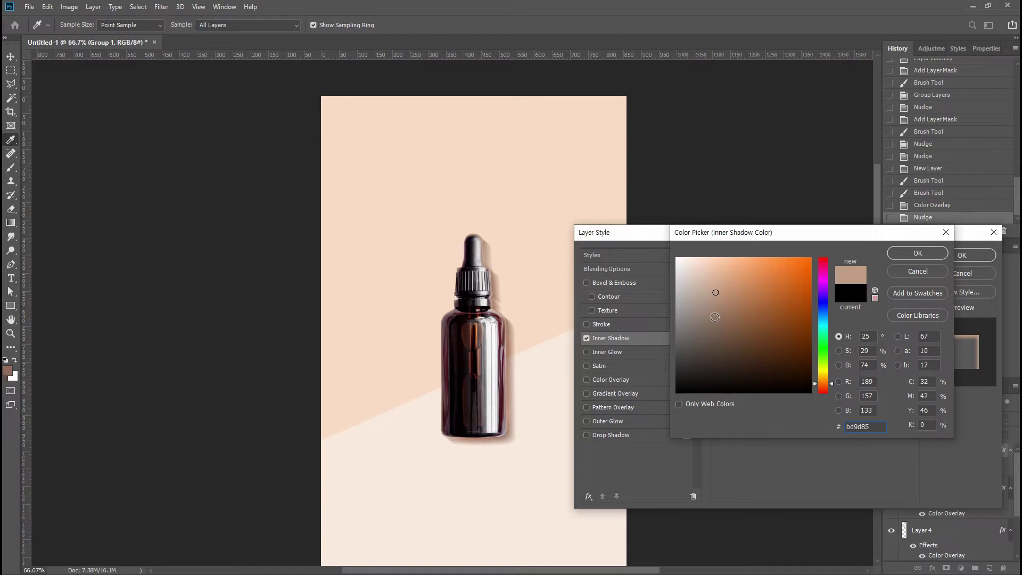
left_click(901, 252)
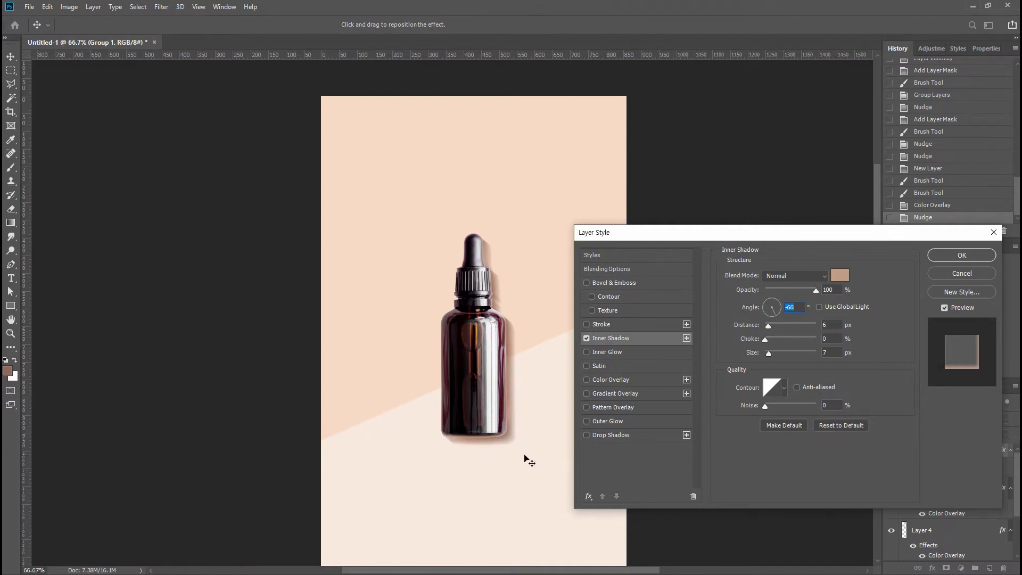
left_click(961, 256)
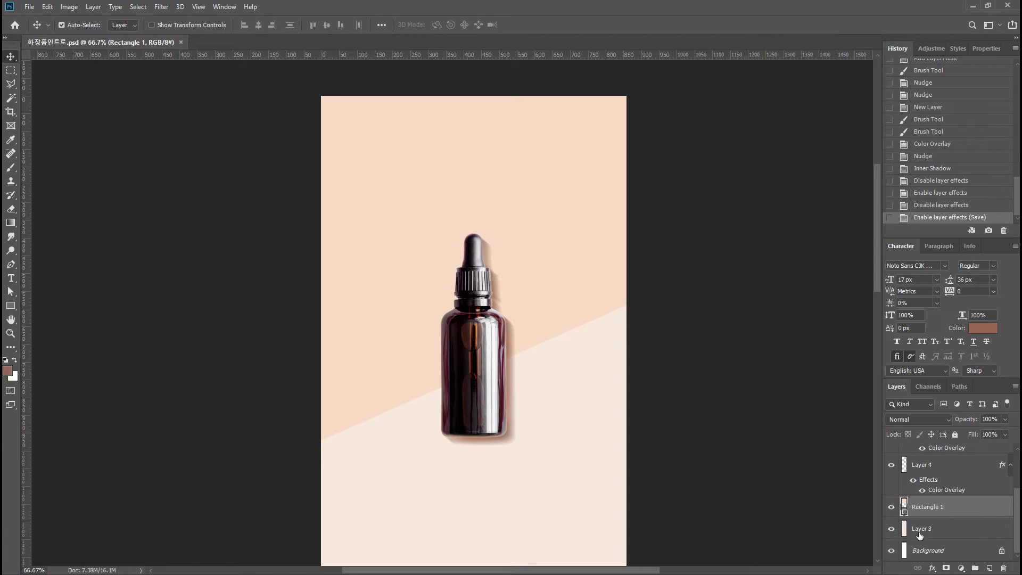
- Check what Rectangle 1 and Layer 3 each contain and merge the two into one background layer
left_click(935, 533, "shift")
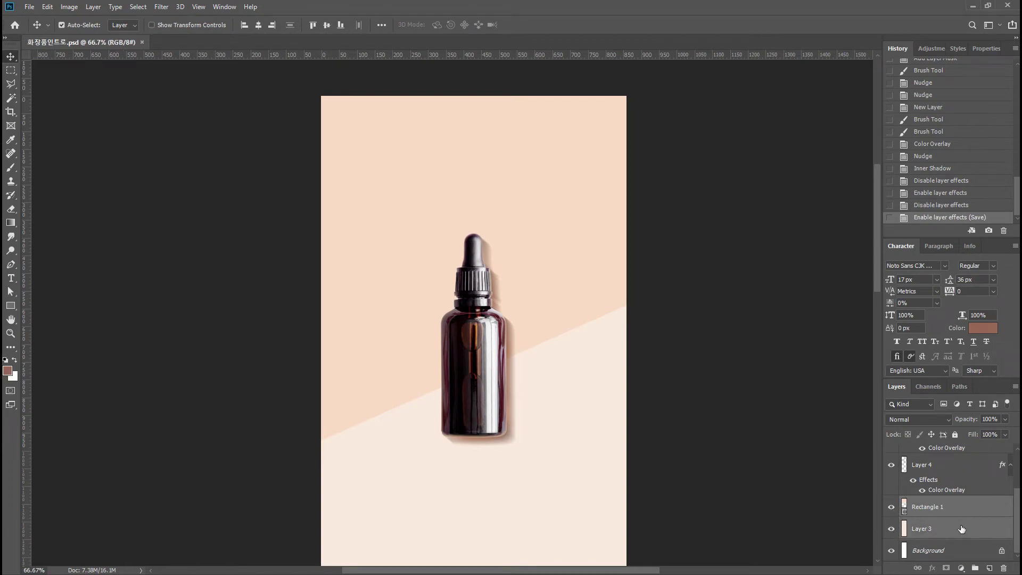
left_click(892, 507)
left_click(892, 507)
left_click(891, 529)
left_click(892, 529)
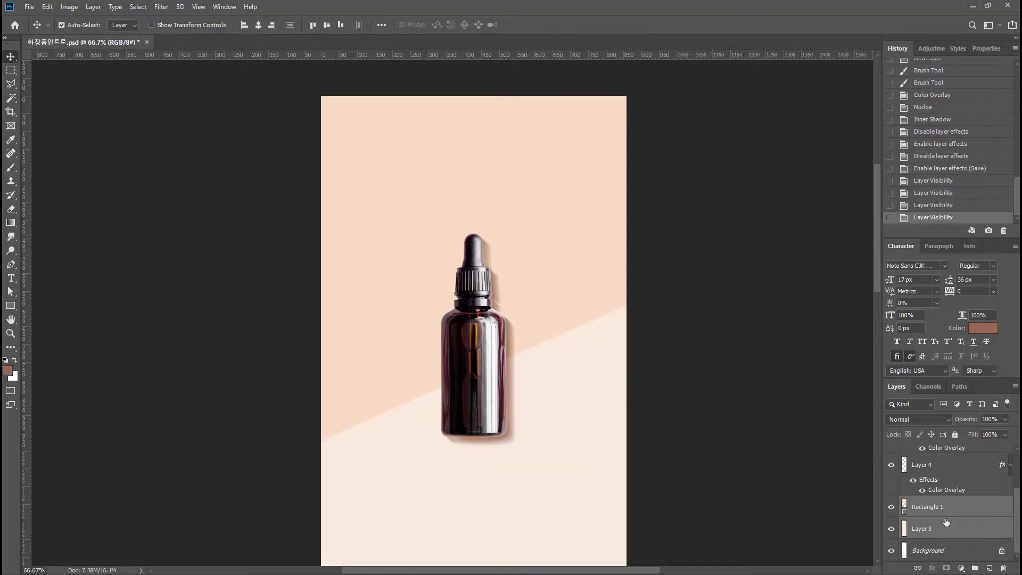
key("ctrl")
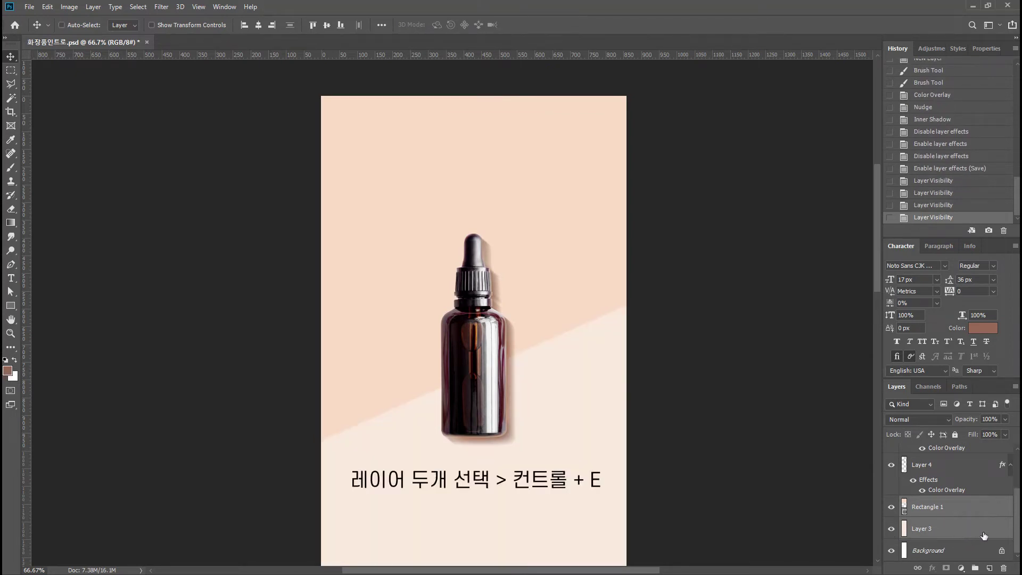
key("ctrl+e")
- Apply the Add Noise filter to the merged background at 3%, with uniform distribution and monochromatic grain
left_click(161, 7)
mouse_move(223, 158)
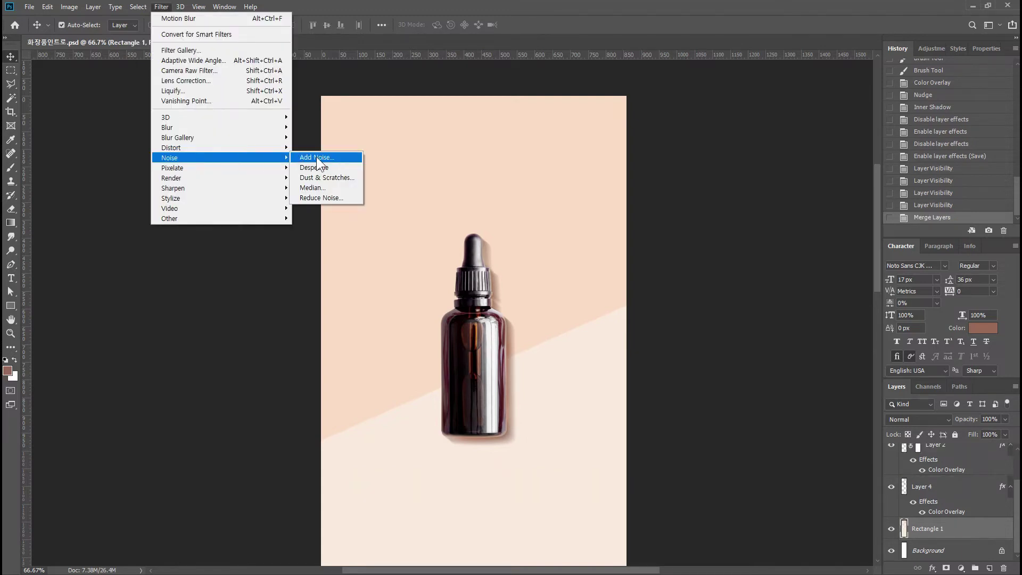
left_click(316, 157)
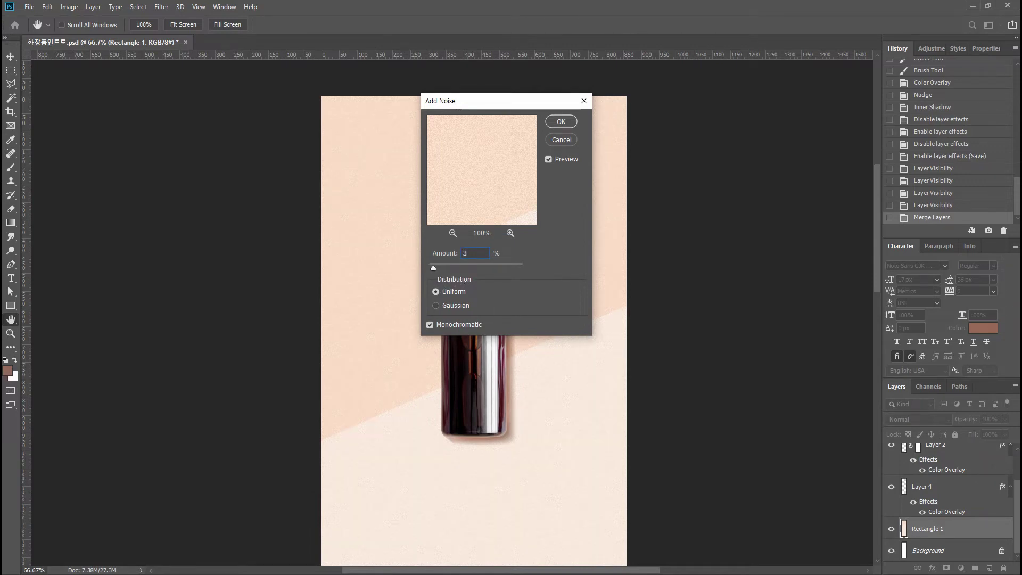
type("3")
key("Return")
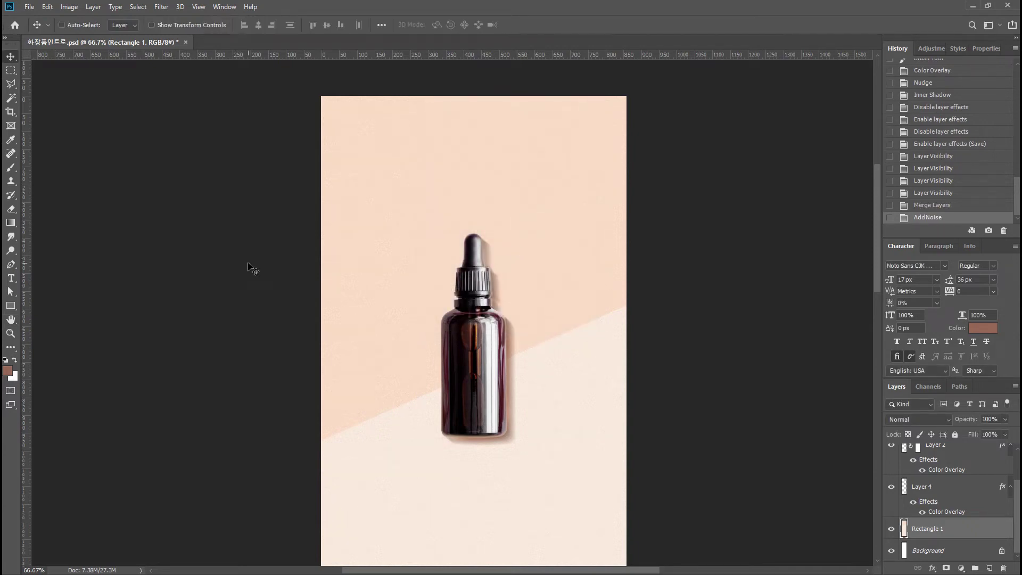
key("ctrl+s")
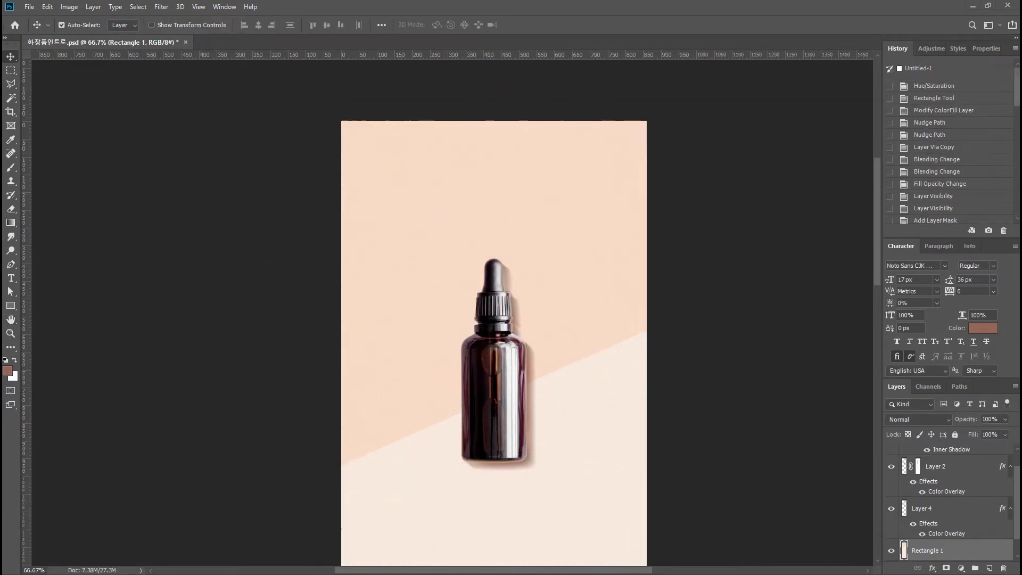
- Open palm-4211167_1920.jpg and select the palm leaf by picking its white background with the Magic Wand and inverting the selection
left_click_drag(724, 0, 356, 50)
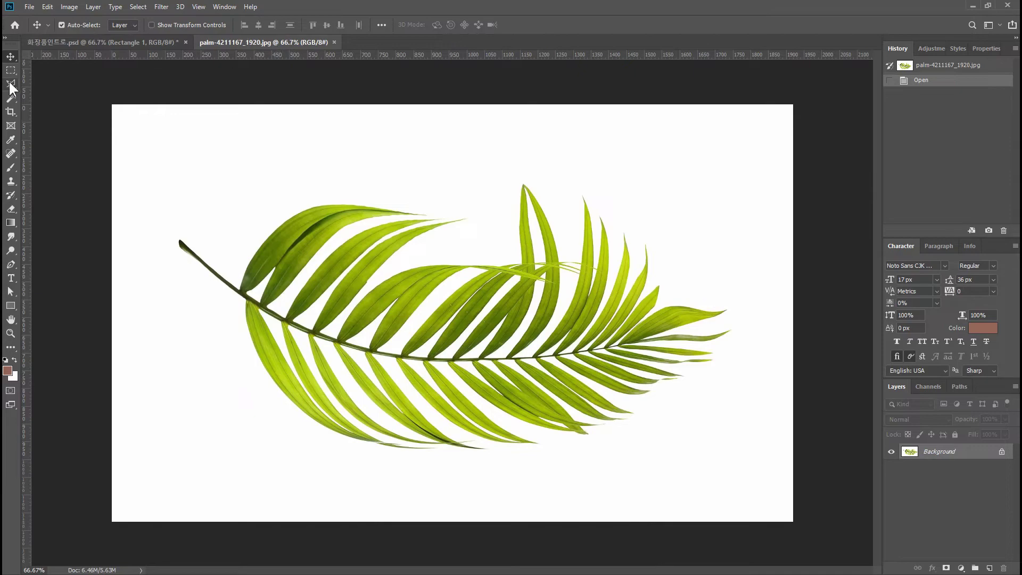
left_click(11, 97)
left_click(226, 159)
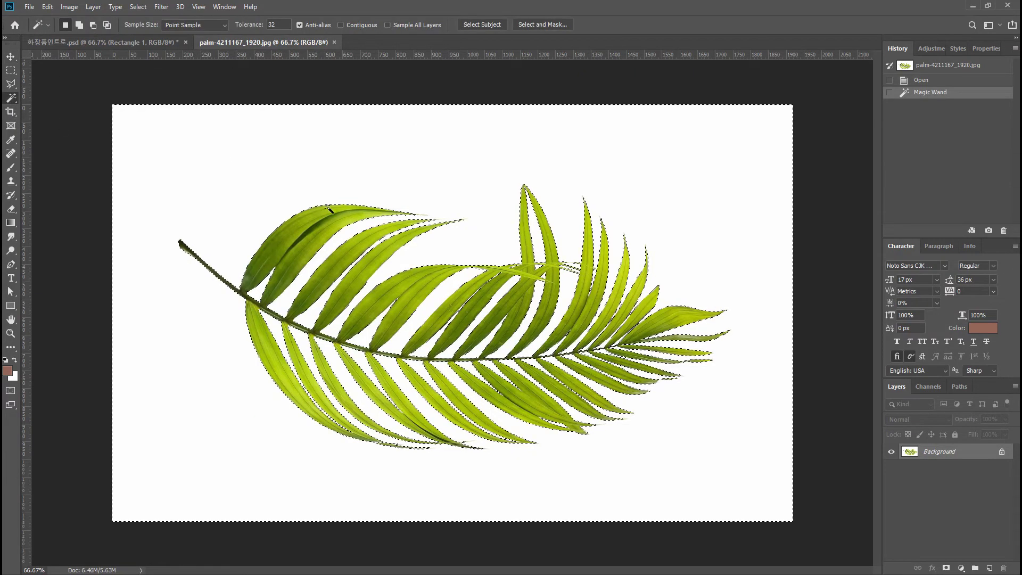
right_click(338, 220)
left_click(413, 361)
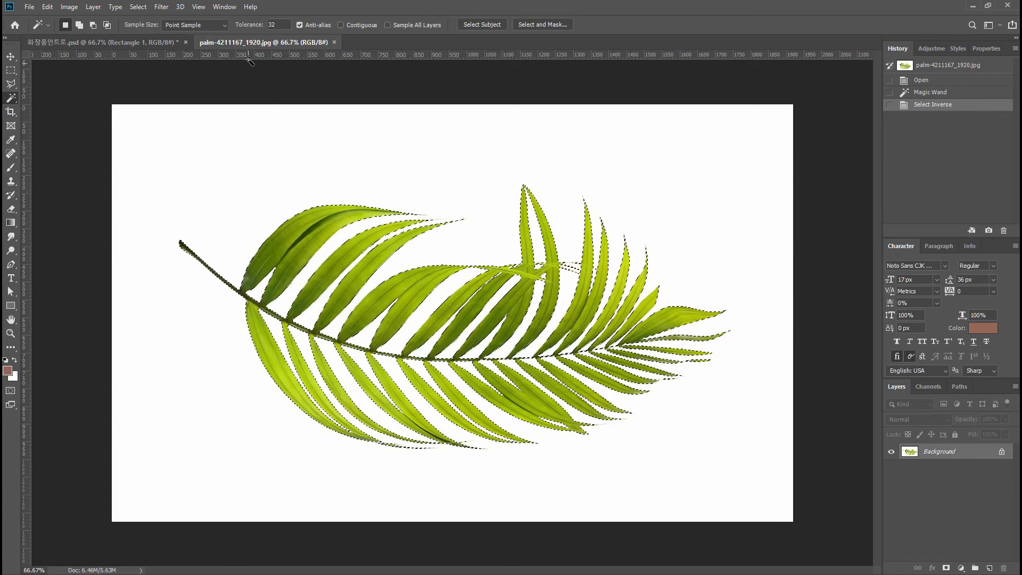
- Float the palm image in its own window, move the selected leaf into the bottle document behind the bottle, and minimize the palm image
left_click_drag(254, 42, 281, 289)
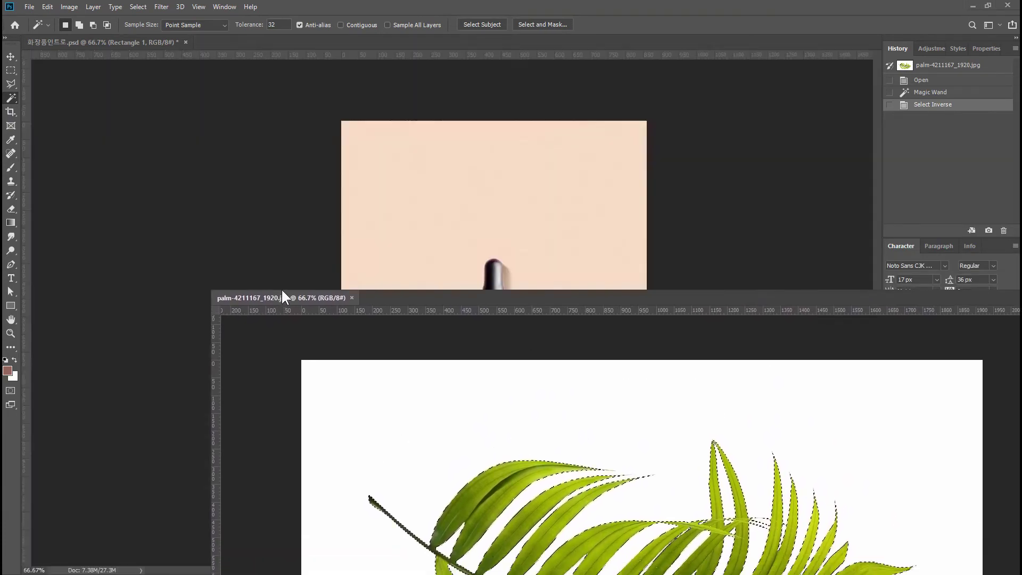
left_click_drag(530, 301, 362, 344)
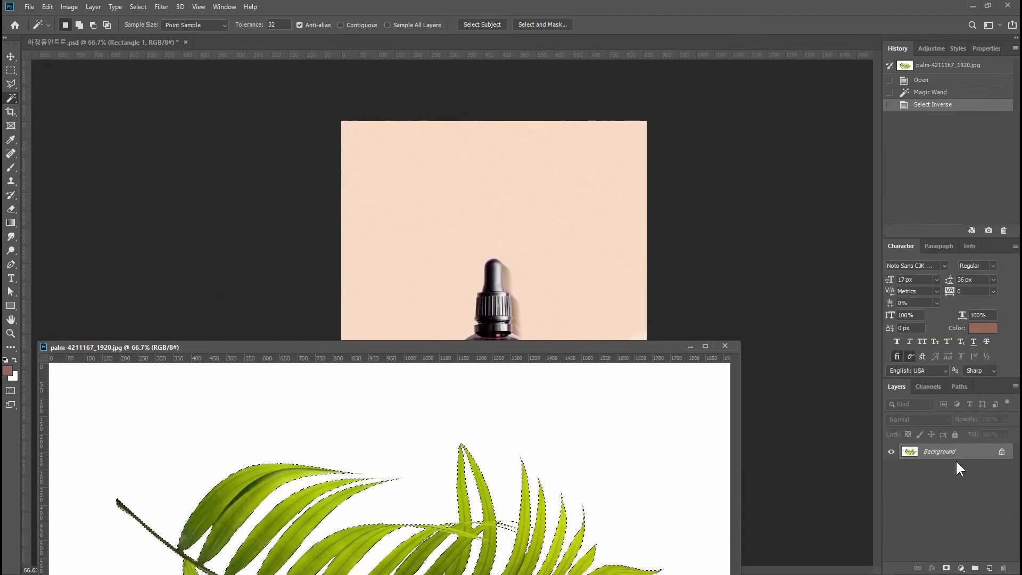
left_click(11, 55)
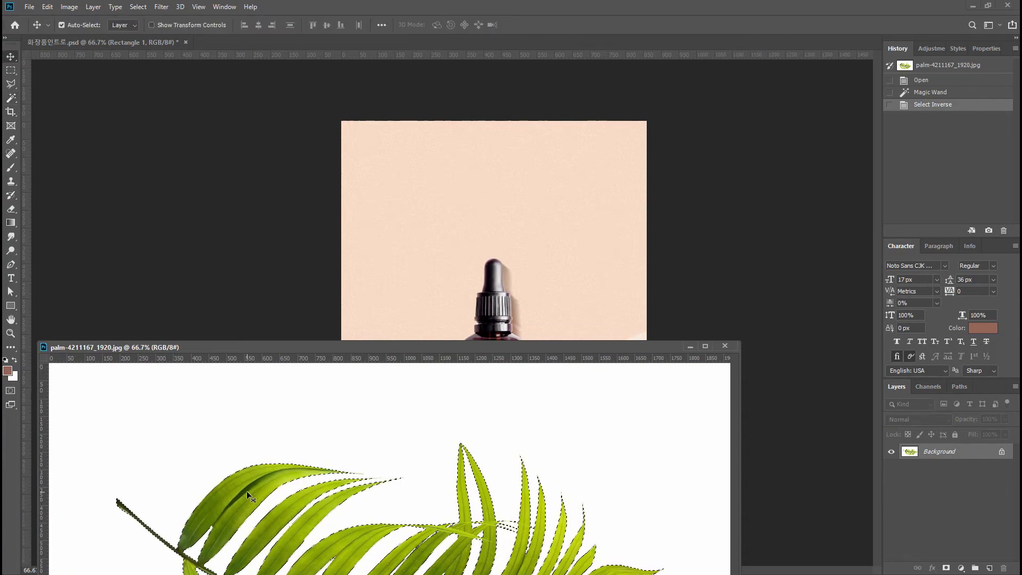
left_click_drag(247, 491, 440, 276)
left_click(692, 347)
- Examine the cut edges of the palm leaf around the bottle at 300% zoom, and return to an overview of the composition
scroll(394, 155, "up", 5)
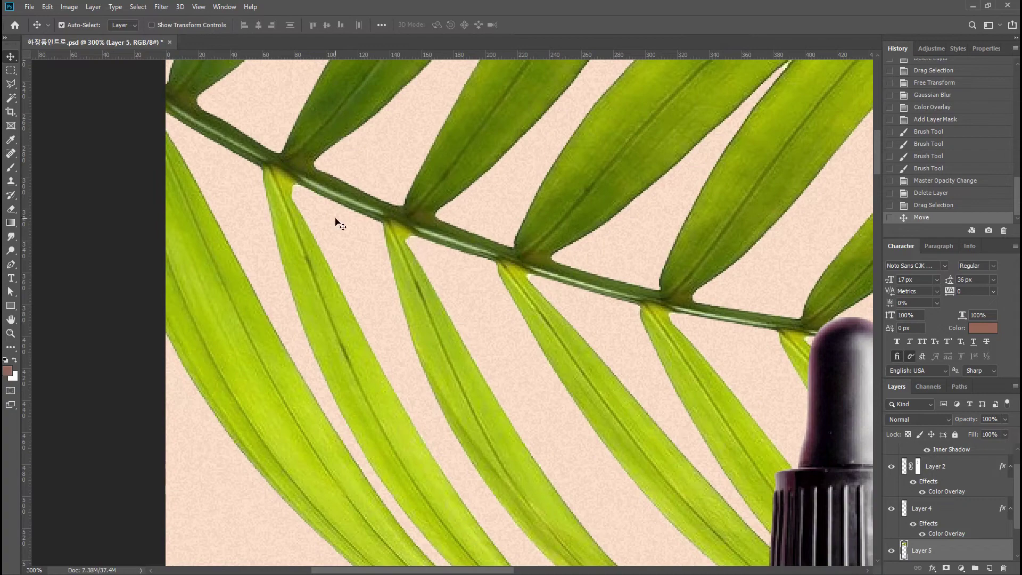
left_click_drag(451, 411, 310, 203)
left_click_drag(515, 352, 503, 280)
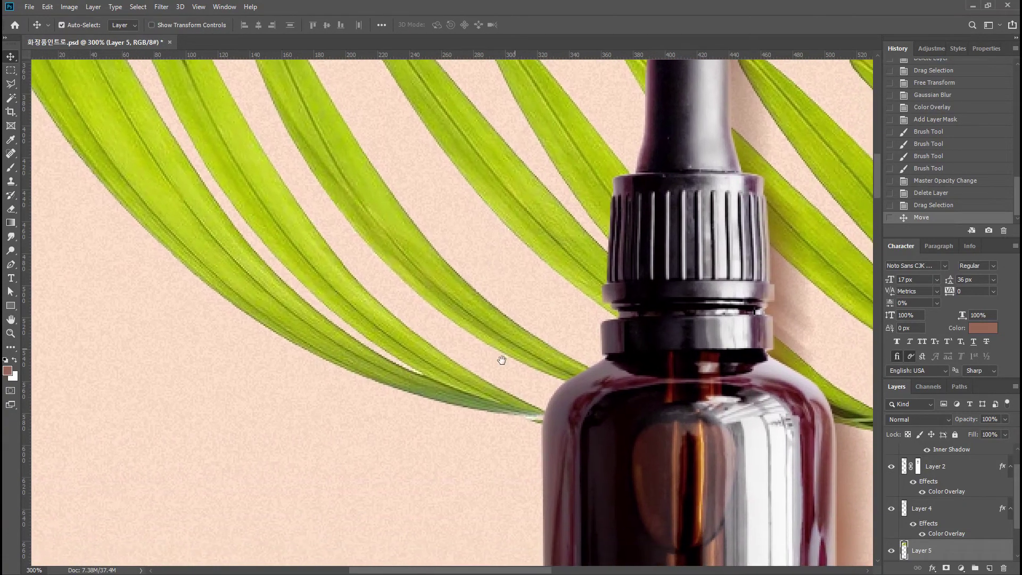
left_click_drag(516, 336, 420, 362)
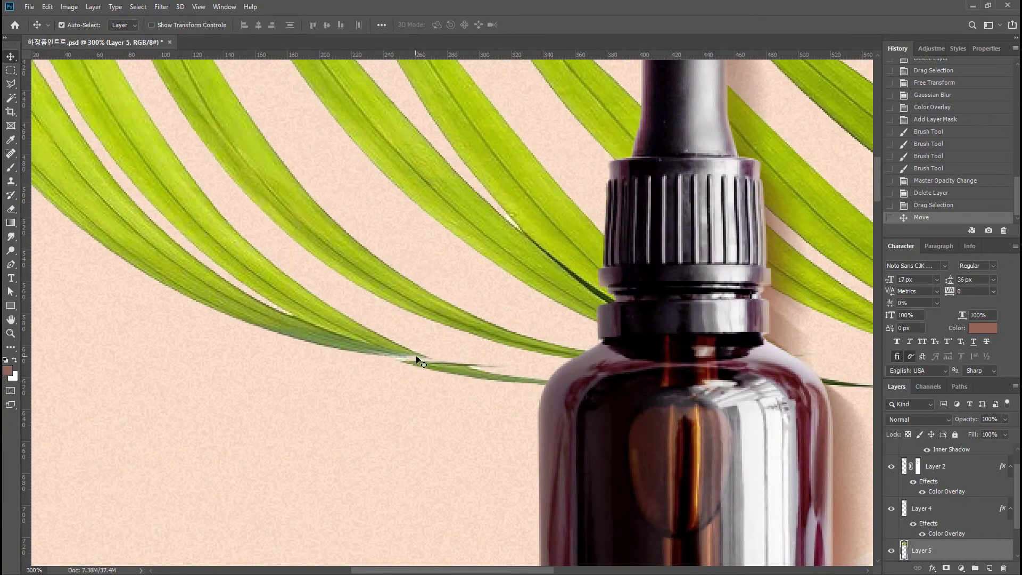
key("ctrl+minus")
key("ctrl+minus")
key("ctrl+minus")
key("ctrl+minus")
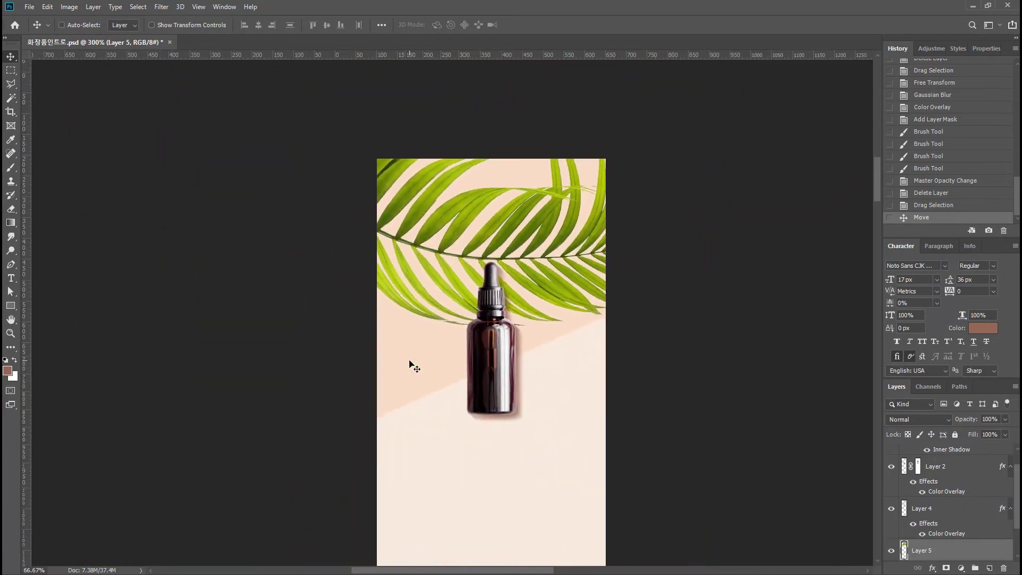
left_click_drag(518, 330, 496, 313)
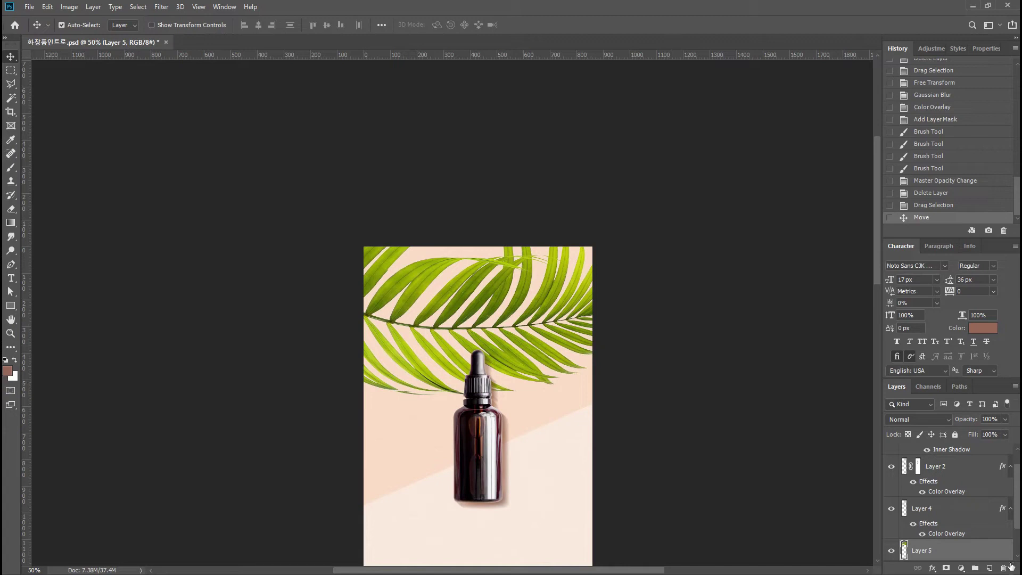
- Apply a brown Color Overlay at 100% opacity to the palm leaf layer, Layer 5
scroll(962, 528, "down", 2)
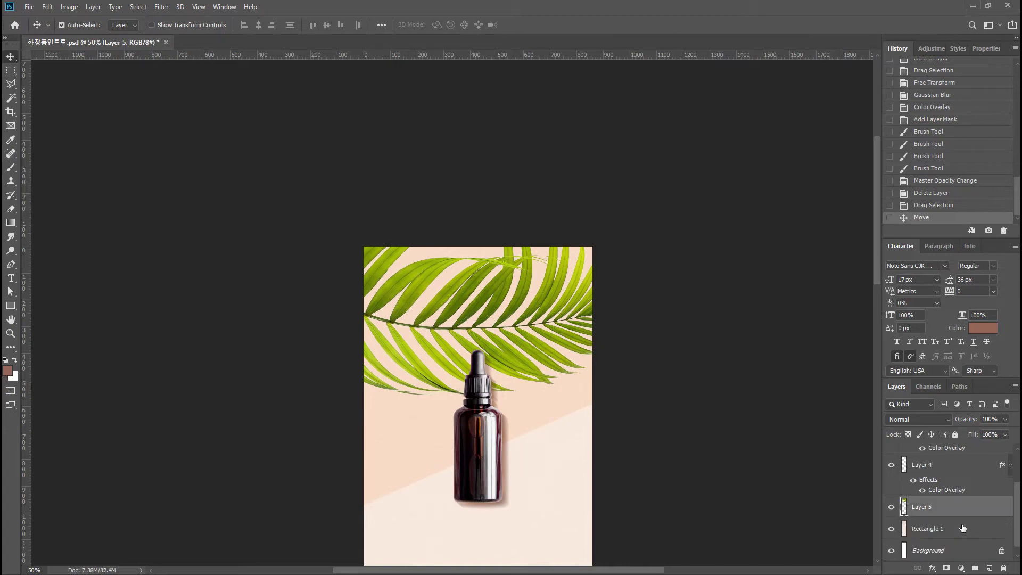
double_click(989, 510)
left_click(611, 380)
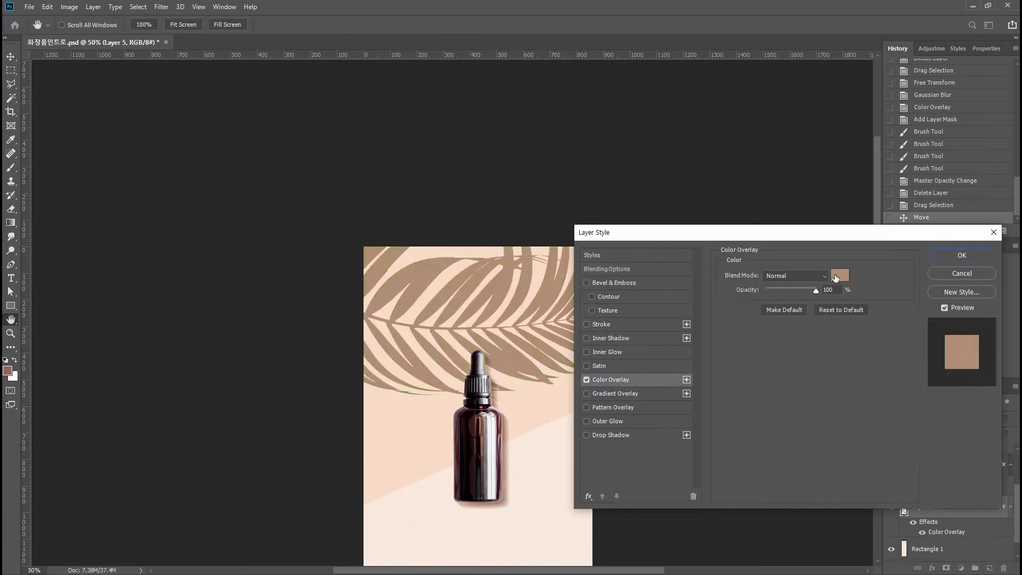
left_click(963, 256)
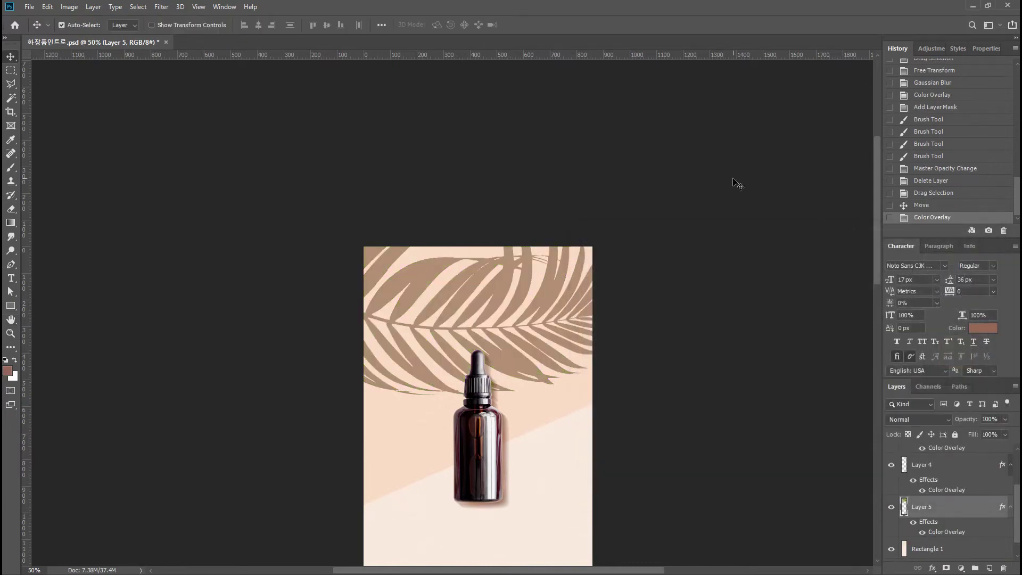
- Soften the brown palm leaf silhouette with a Gaussian Blur of 7.4 pixels radius
left_click(162, 6)
mouse_move(187, 129)
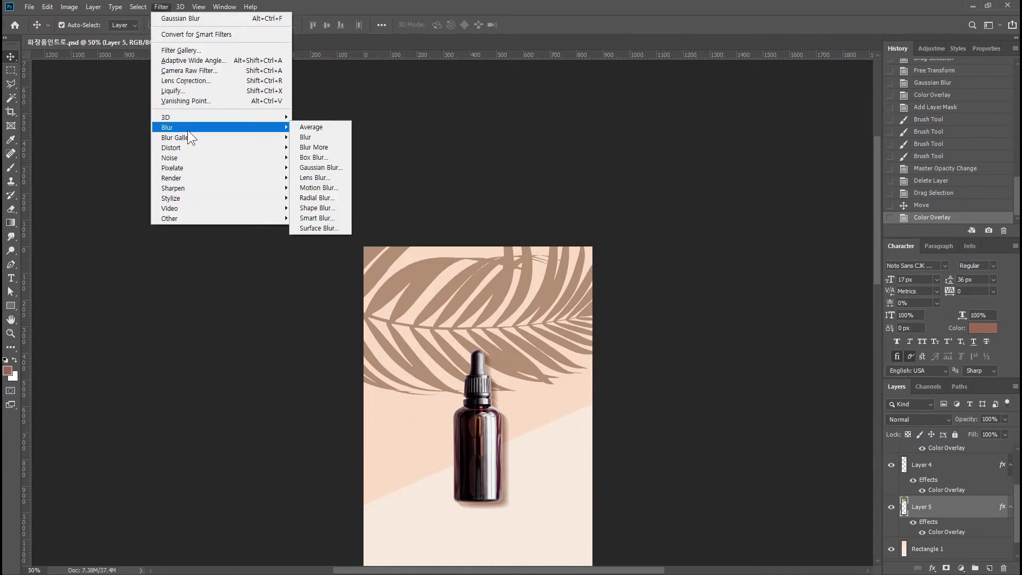
left_click(329, 167)
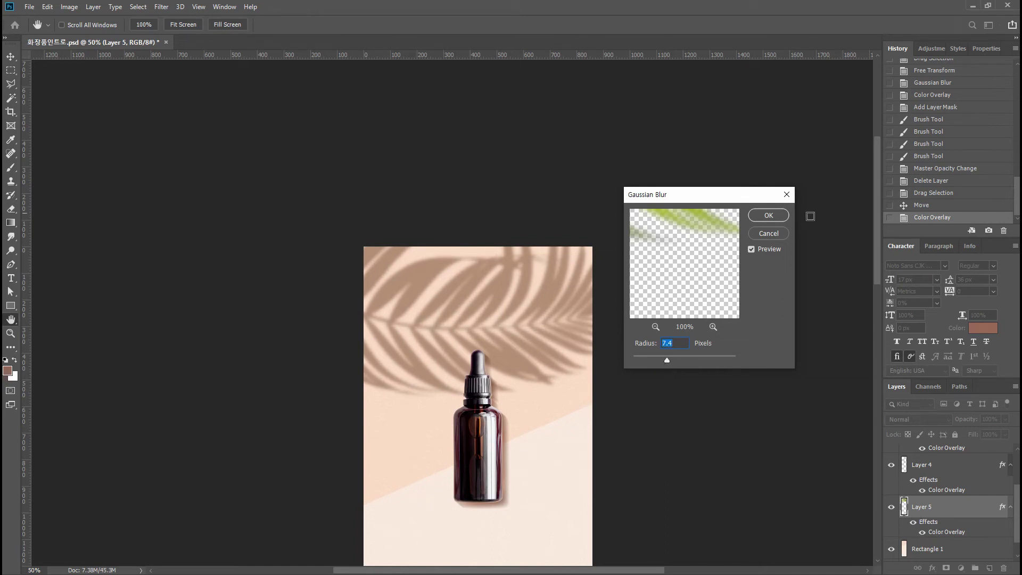
left_click(768, 215)
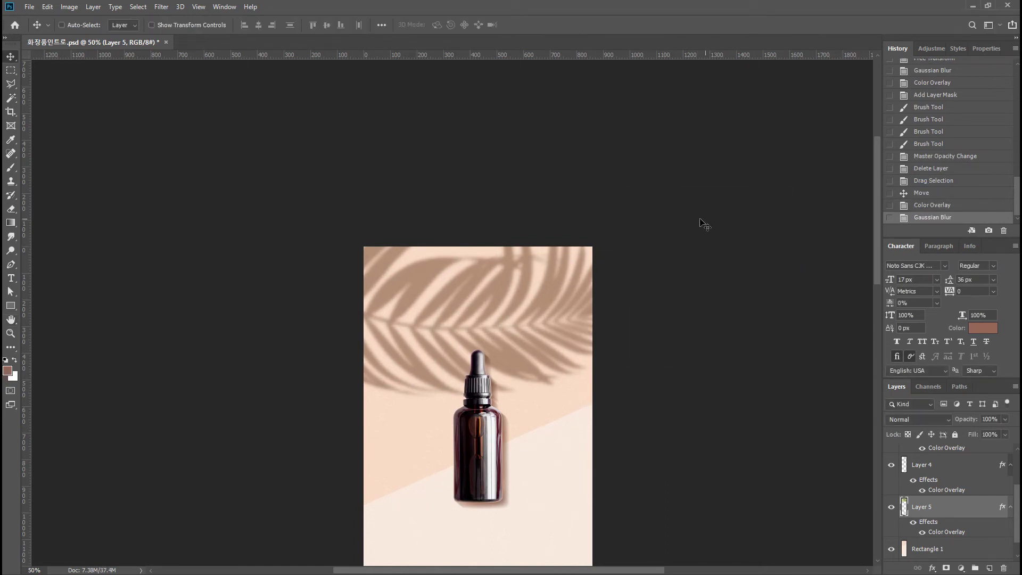
- Rotate the blurred palm leaf about 20° clockwise and shift it into the upper-left part of the canvas above the bottle
key("ctrl+t")
left_click_drag(621, 293, 528, 277)
left_click_drag(619, 244, 618, 318)
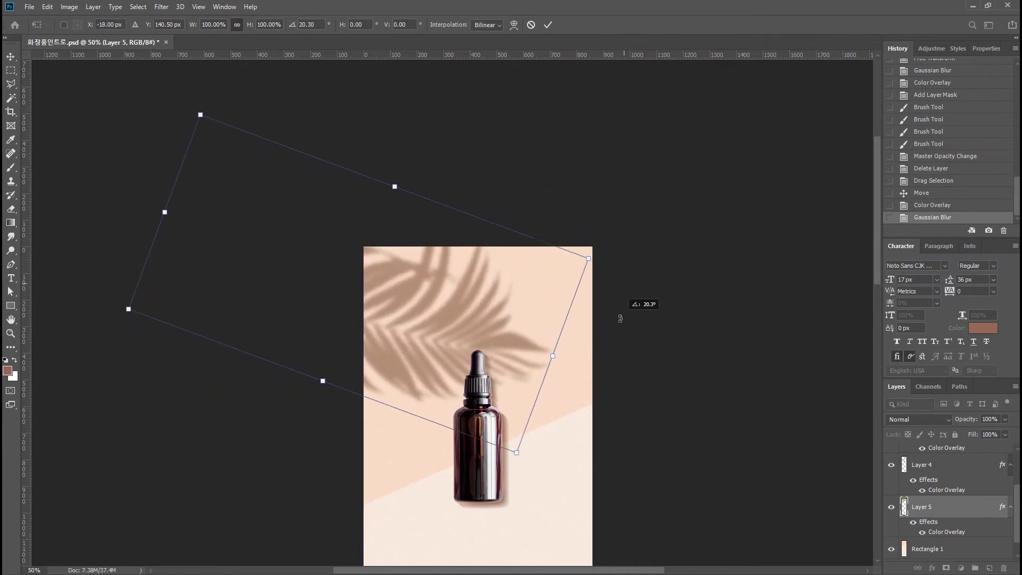
left_click_drag(519, 335, 524, 308)
key("Return")
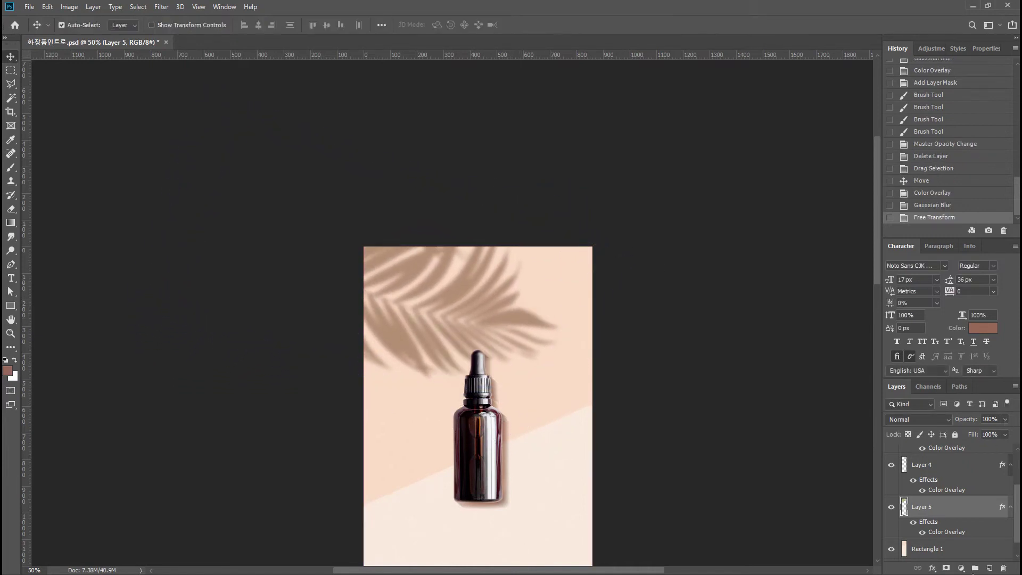
- Add a layer mask to Layer 5 and fade the palm shadow's lower edge with a very large soft black brush
left_click(947, 568)
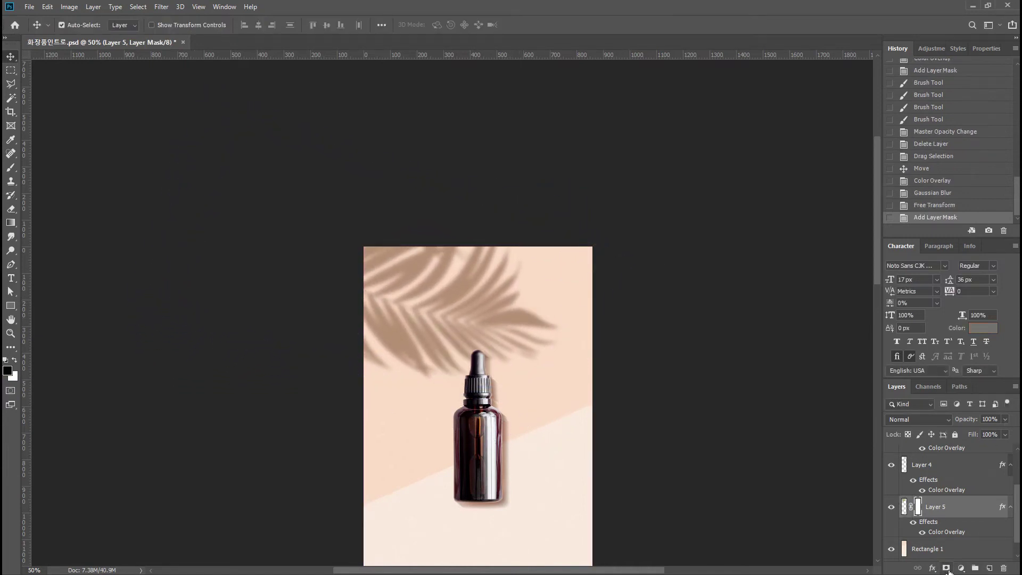
left_click(11, 169)
left_click(478, 482)
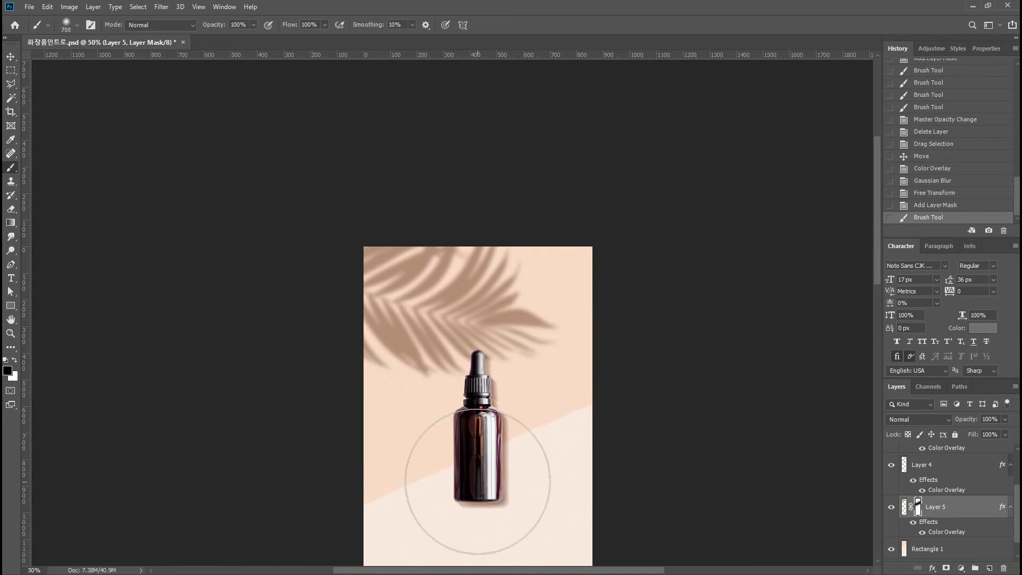
key("bracketright")
key("bracketright")
key("bracketright")
key("bracketright")
key("bracketright")
key("bracketright")
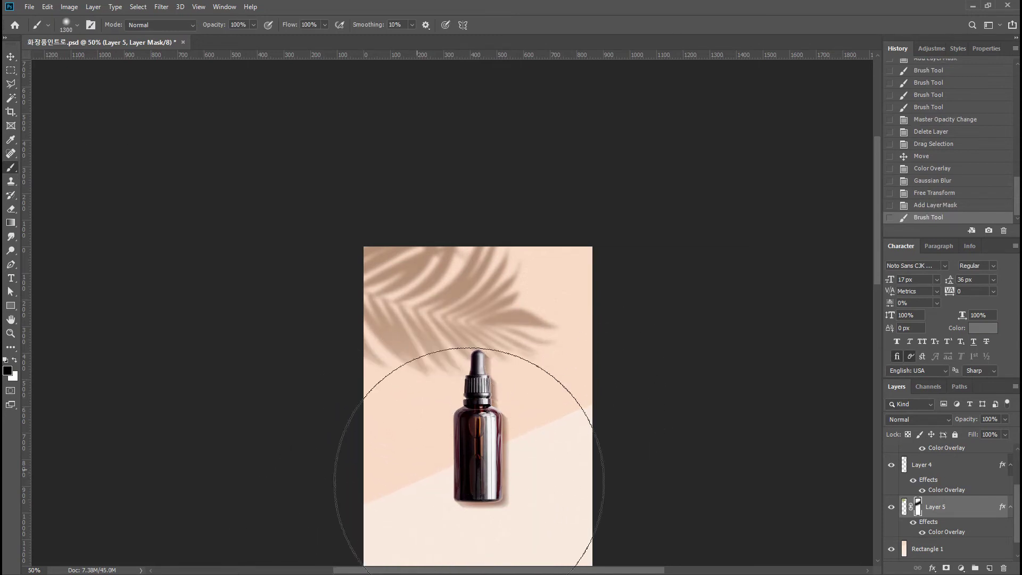
mouse_move(469, 483)
left_mouse_down()
mouse_move(688, 459)
mouse_move(764, 358)
left_mouse_up()
left_click_drag(500, 491, 191, 544)
key("bracketleft")
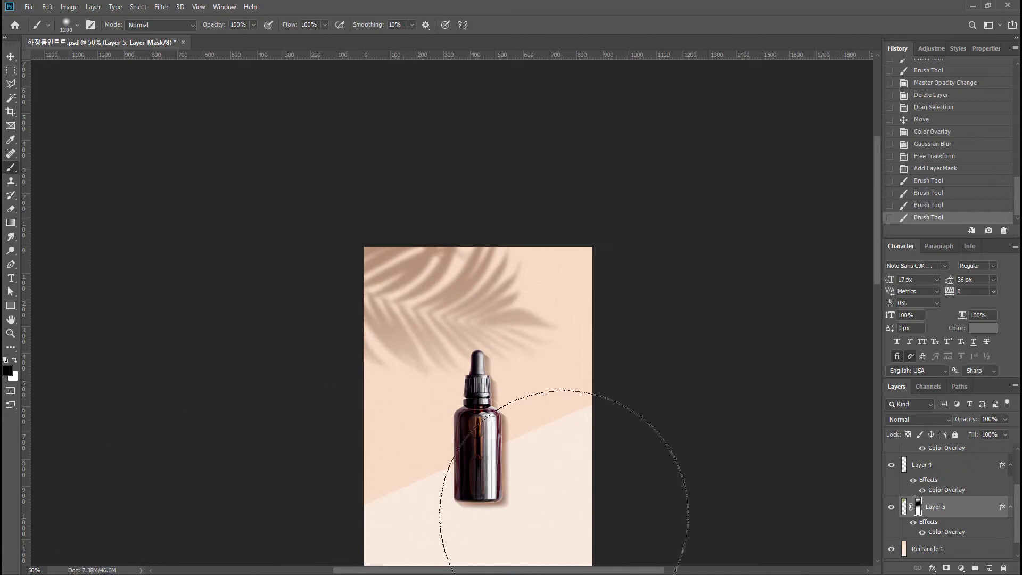
key("bracketleft")
key("bracketleft")
key("bracketleft")
key("bracketleft")
key("bracketleft")
key("bracketleft")
key("bracketleft")
key("bracketleft")
key("bracketleft")
left_click(11, 57)
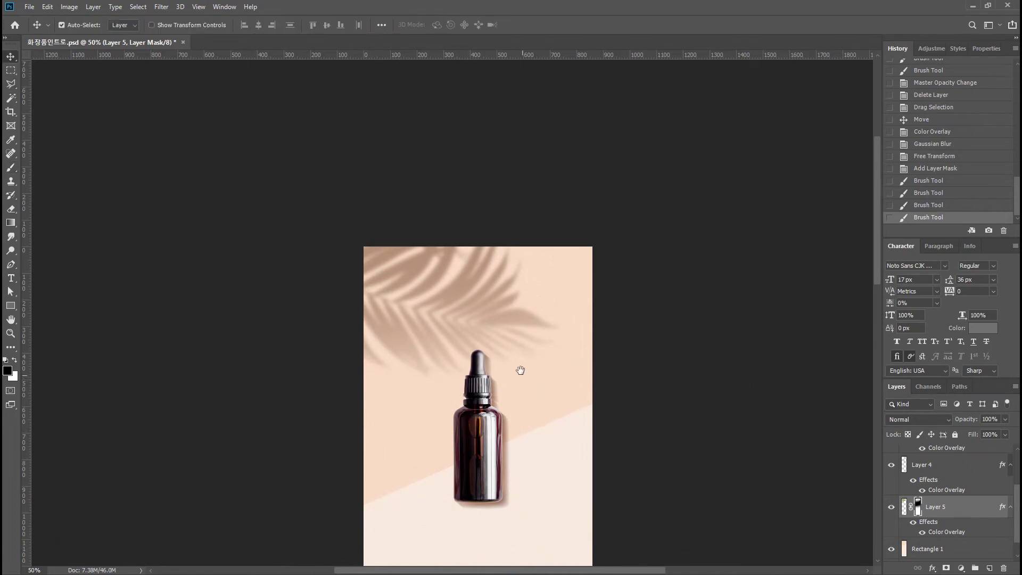
- Add the title text "수분충전템 아르간 오일" above the bottle at 50 px
left_click_drag(520, 370, 506, 265)
key("ctrl+plus")
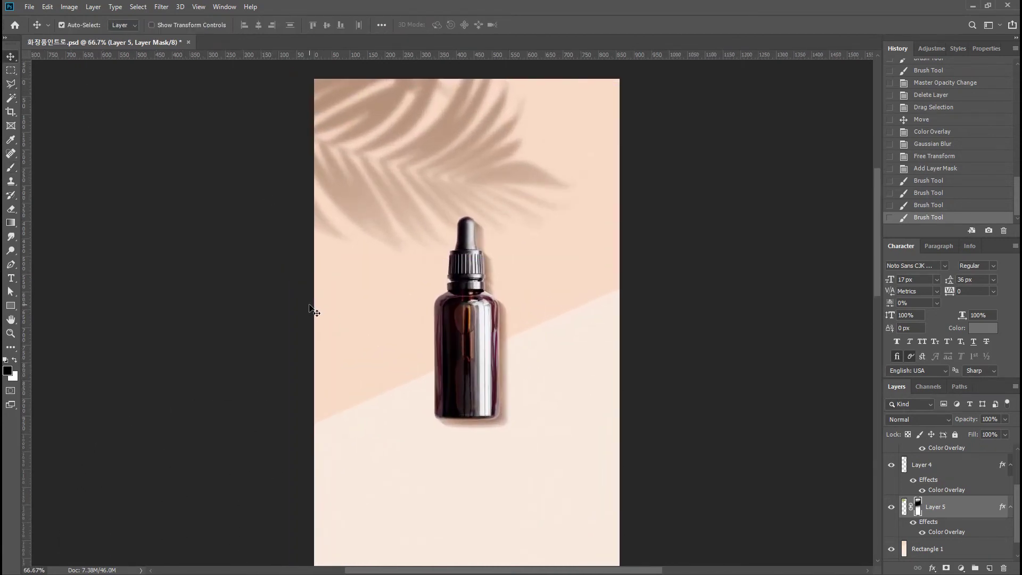
left_click(10, 278)
left_click(398, 173)
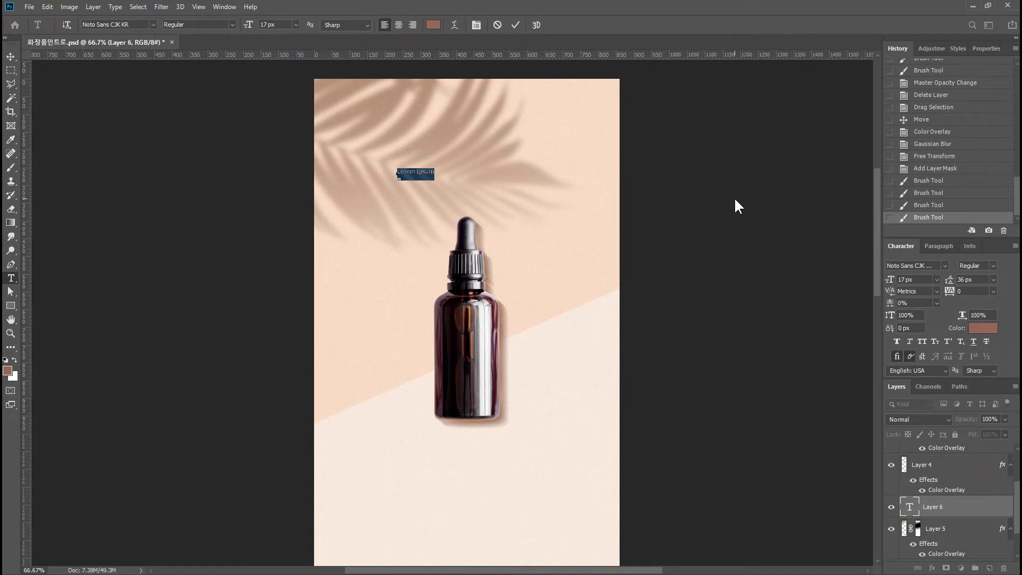
key("BackSpace")
type("수분충전템 아르간 오일")
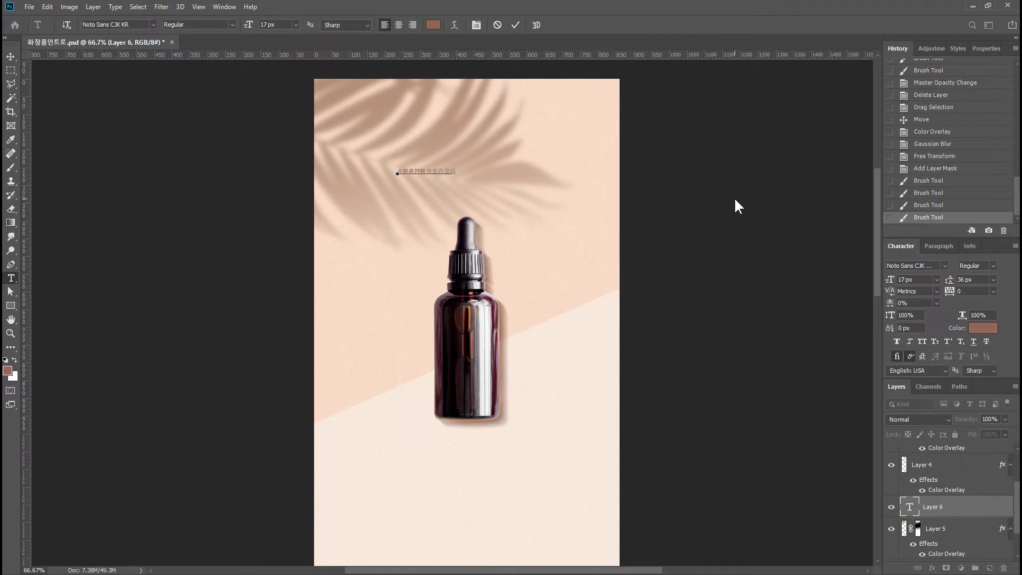
key("ctrl+Return")
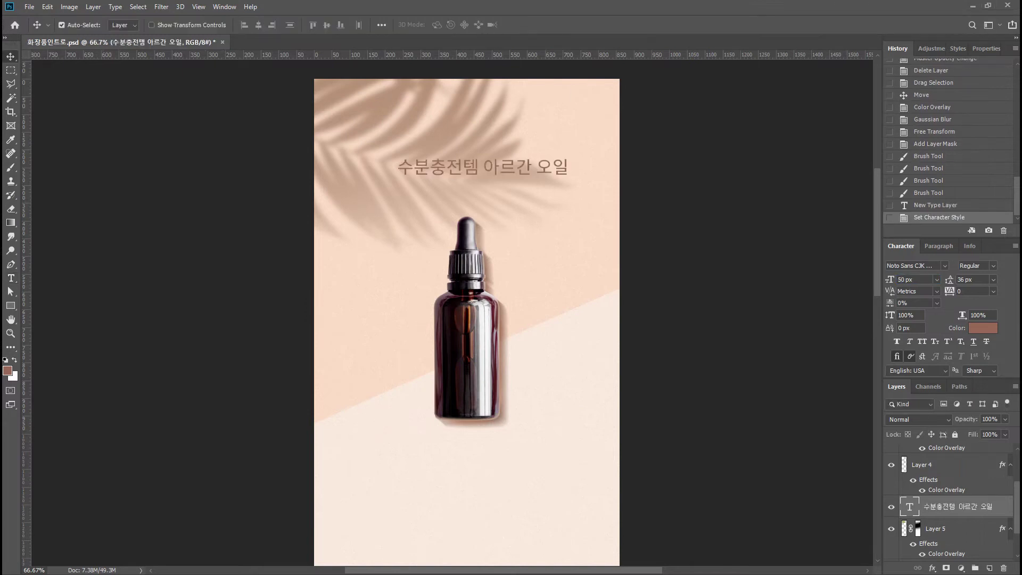
- Break the title into two lines before "아르간 오일" and set its leading to Auto
double_click(910, 507)
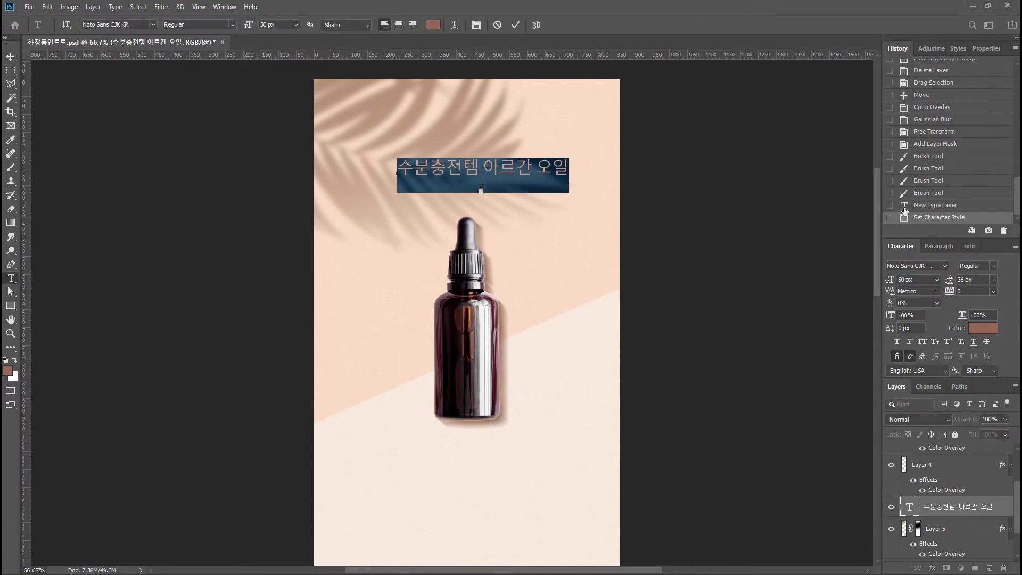
left_click(483, 176)
key("Return")
key("ctrl+Return")
left_click(994, 280)
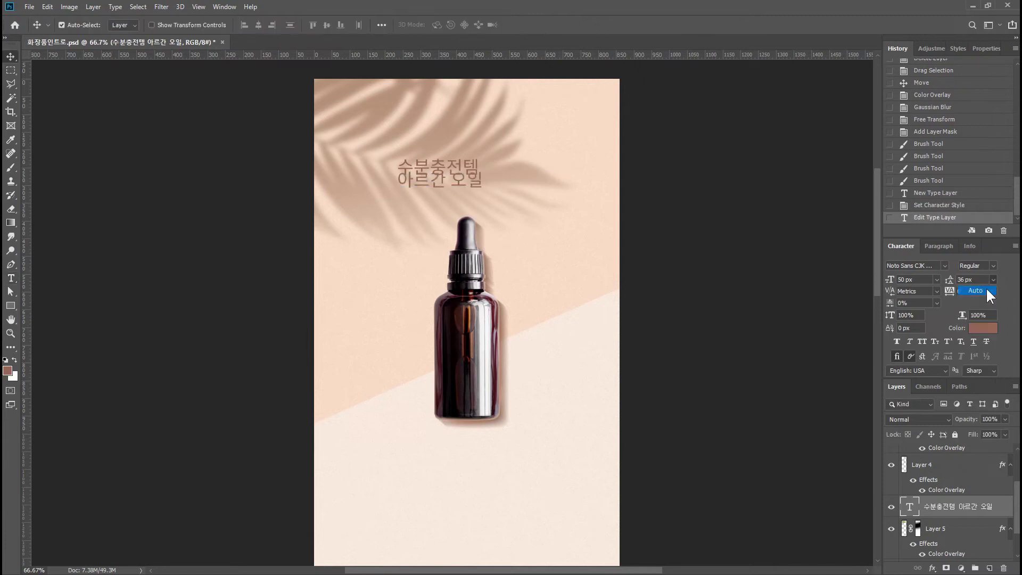
left_click(986, 286)
- Center-align the title's paragraph and set its font size to 60 px
left_click(939, 246)
left_click(920, 261)
left_click(901, 246)
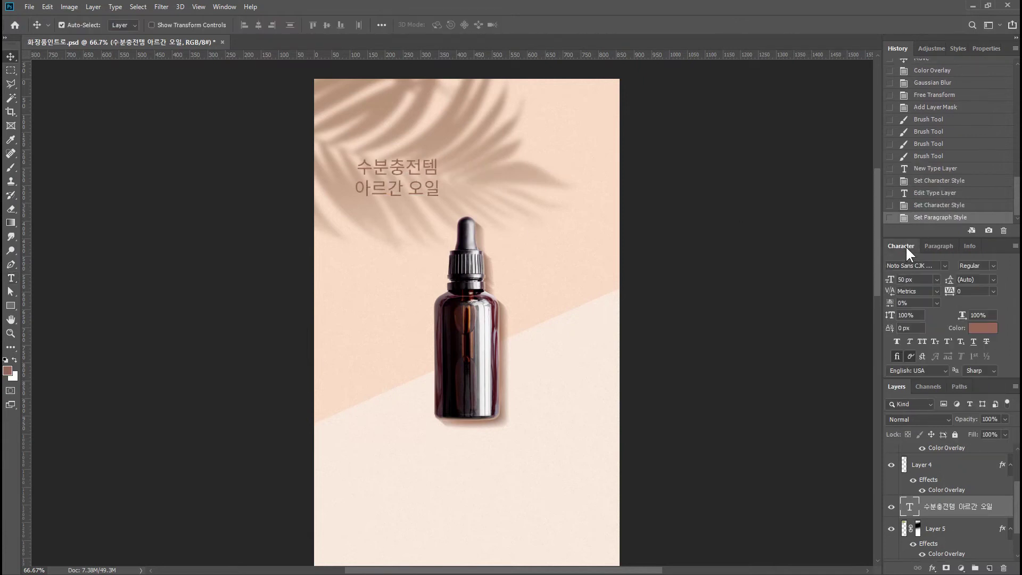
left_click(910, 280)
type("60")
key("Return")
- Set the title's color to near-black #292523 and its font weight to Light
left_click(983, 327)
left_click(746, 358)
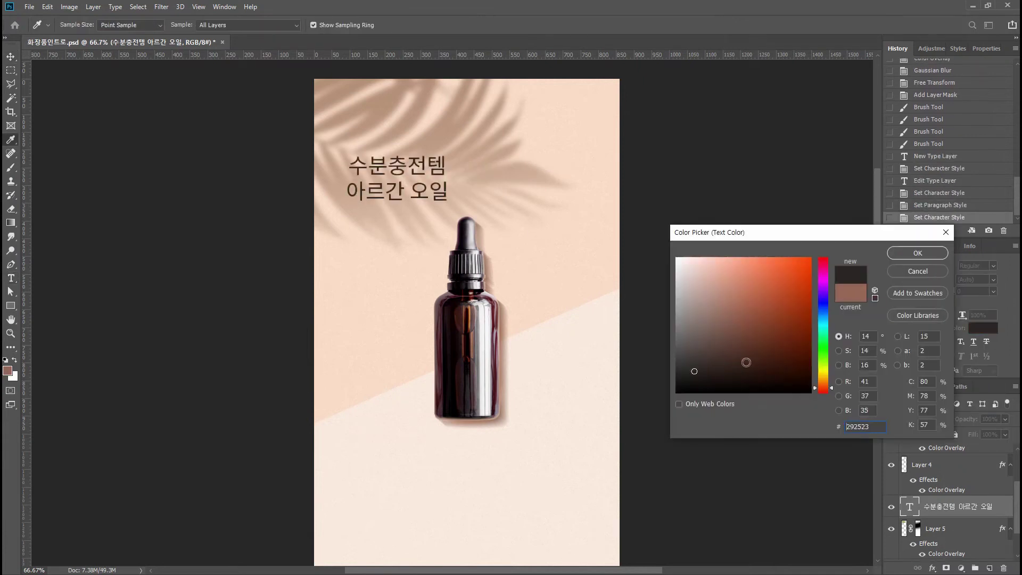
key("Return")
left_click(994, 264)
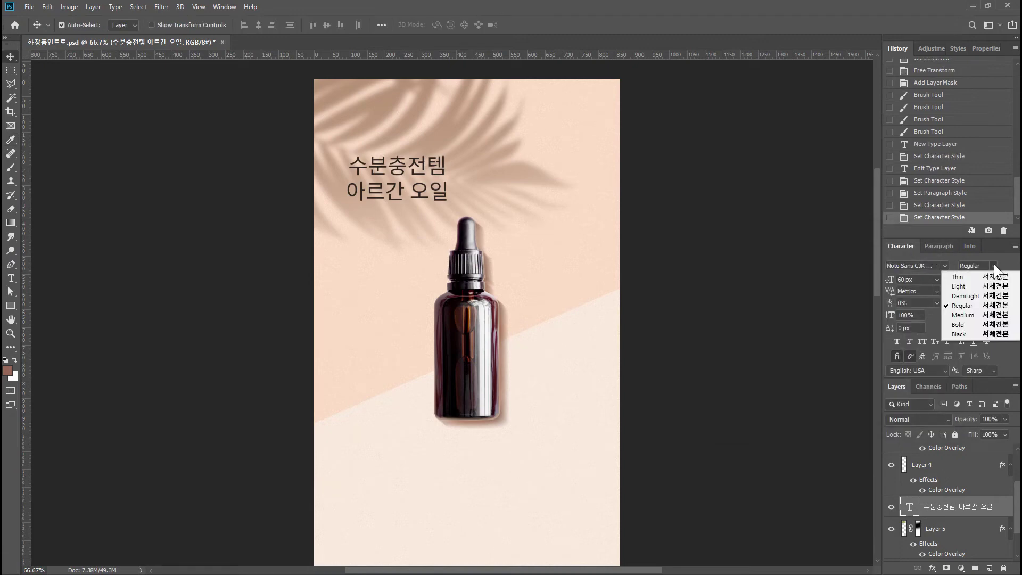
left_click(976, 284)
- Center the two-line title horizontally on the canvas
key("ctrl+a")
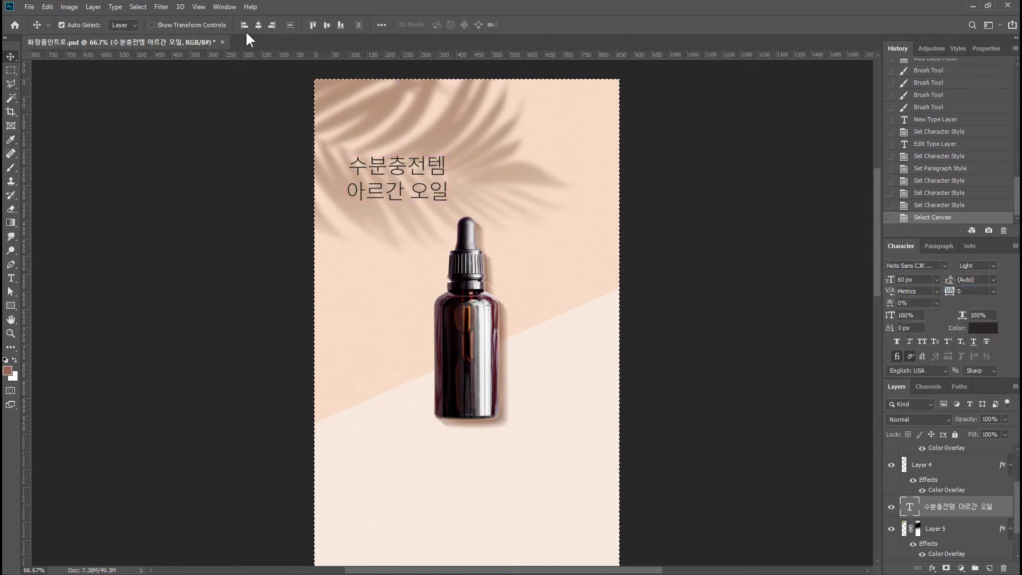
left_click(258, 24)
key("ctrl+d")
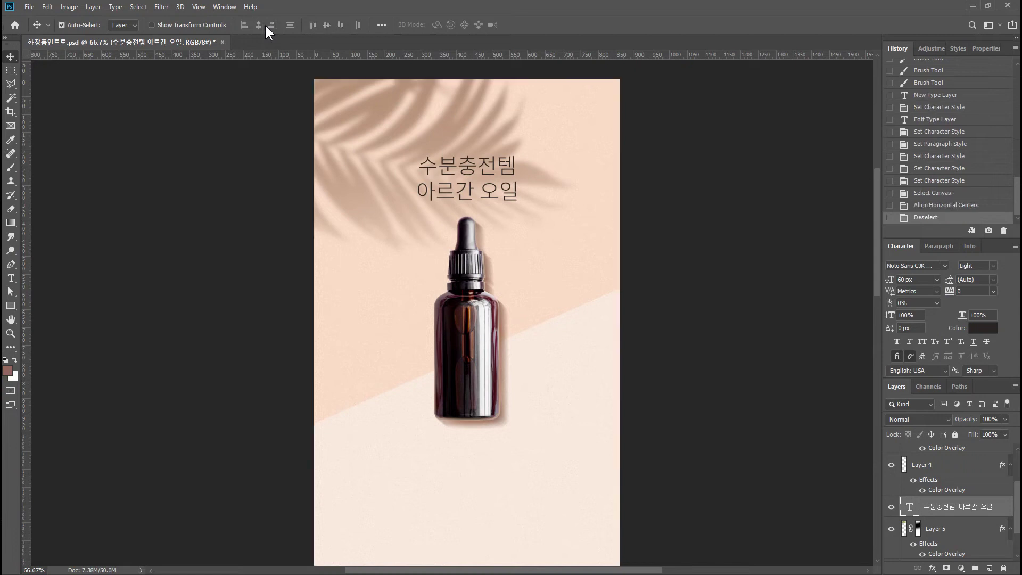
- Set the title's second line, "아르간 오일", to the Medium font weight
left_click(11, 278)
left_click_drag(421, 191, 664, 206)
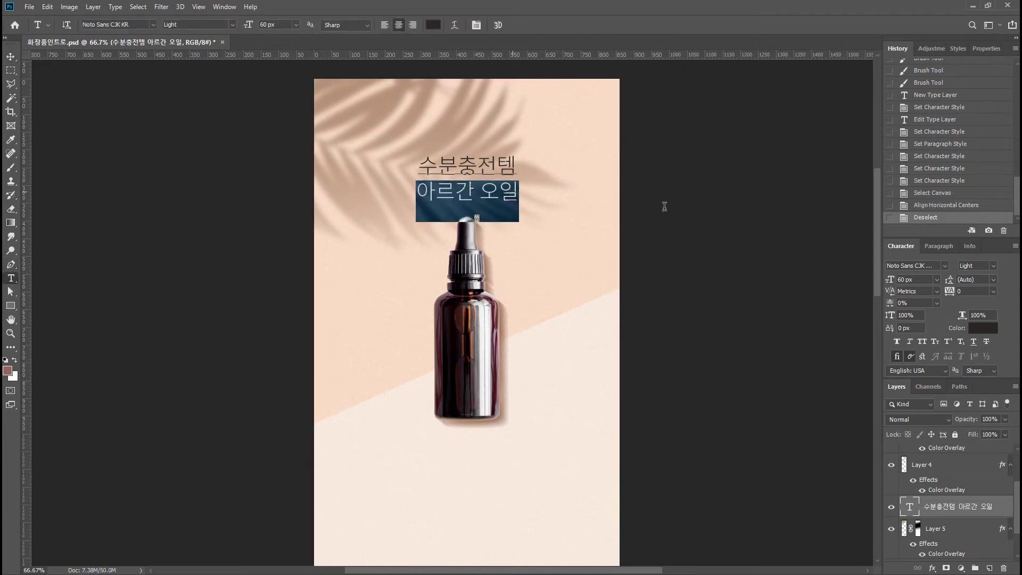
left_click(990, 266)
left_click(989, 306)
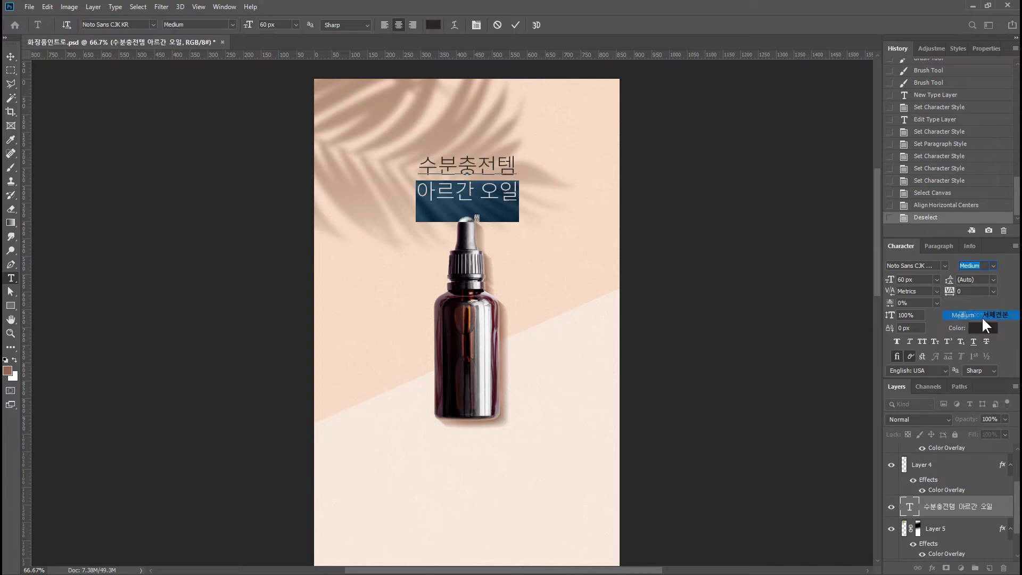
left_click(9, 58)
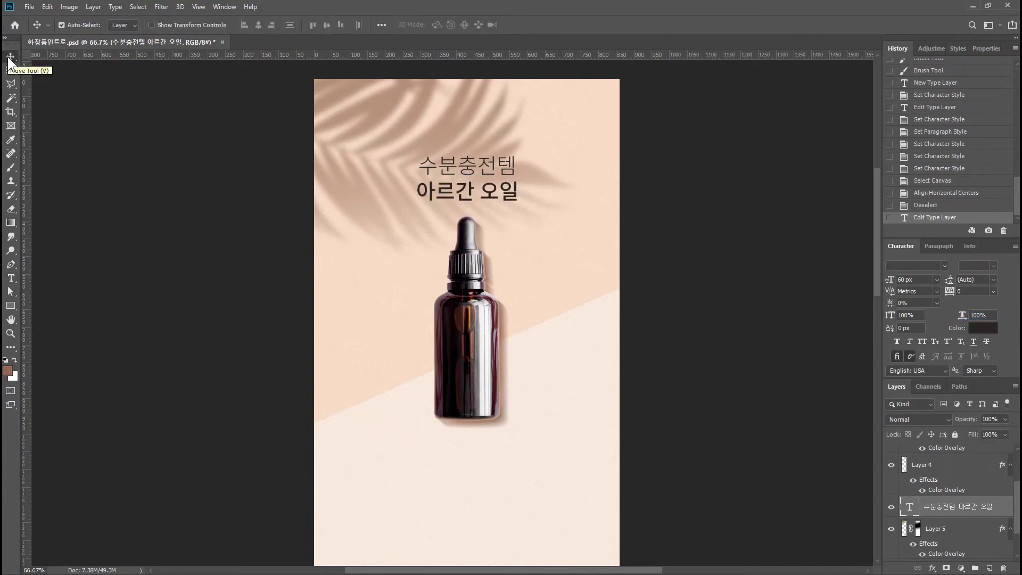
- Move the title up 70 px to leave more room above the bottle
key("shift+Up")
key("shift+Up")
key("shift+Up")
key("shift+Up")
key("shift+Up")
key("shift+Up")
key("shift+Up")
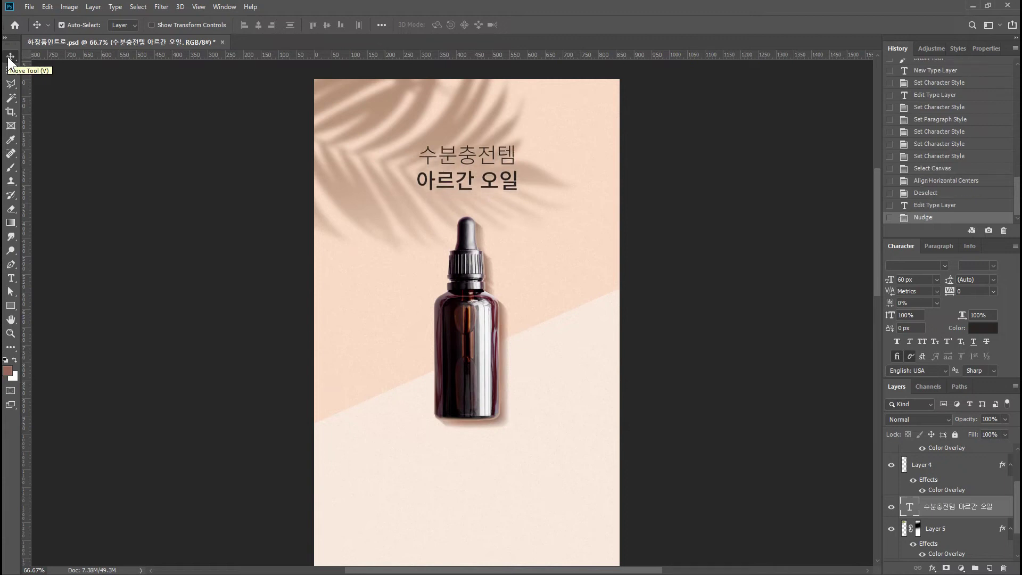
- Add the tagline "태양 앞에서 완벽 보호장벽!" as a separate text layer between the title and the bottle
left_click(10, 280)
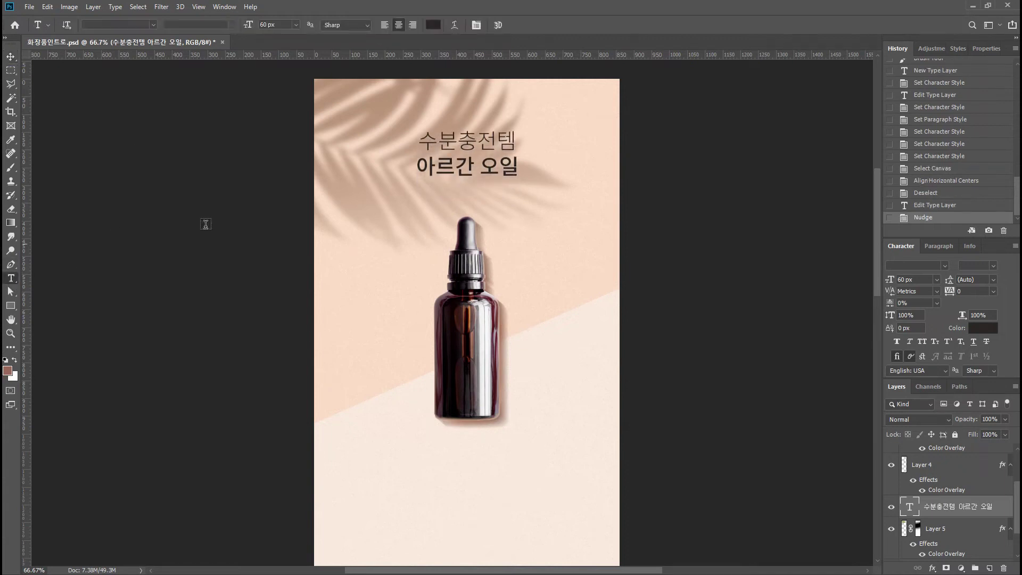
left_click(376, 201)
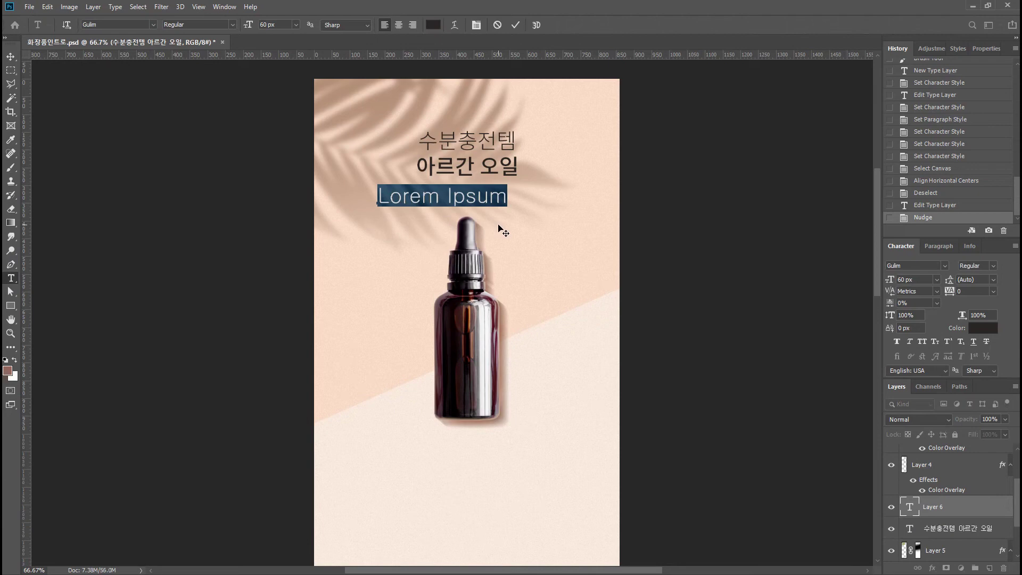
type("ㅌ")
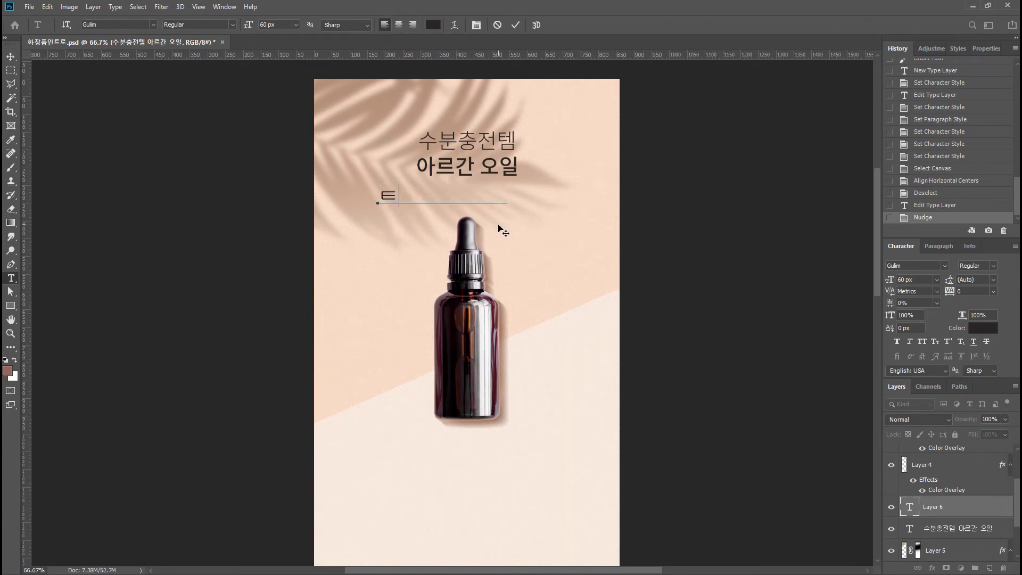
type("ㅐ양")
type(" 앞에서")
type("원")
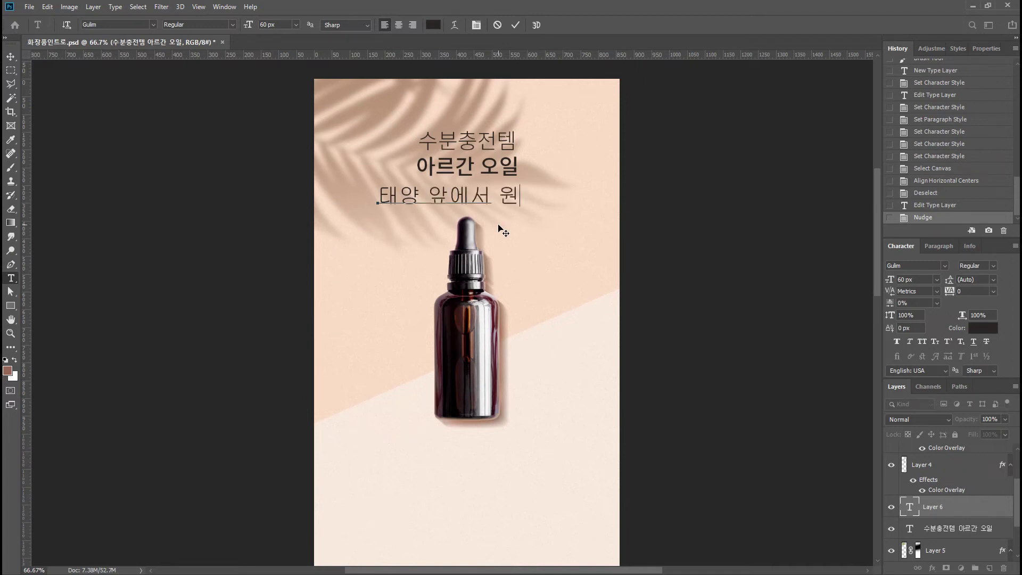
key("BackSpace")
key("BackSpace")
type("완벽 보호")
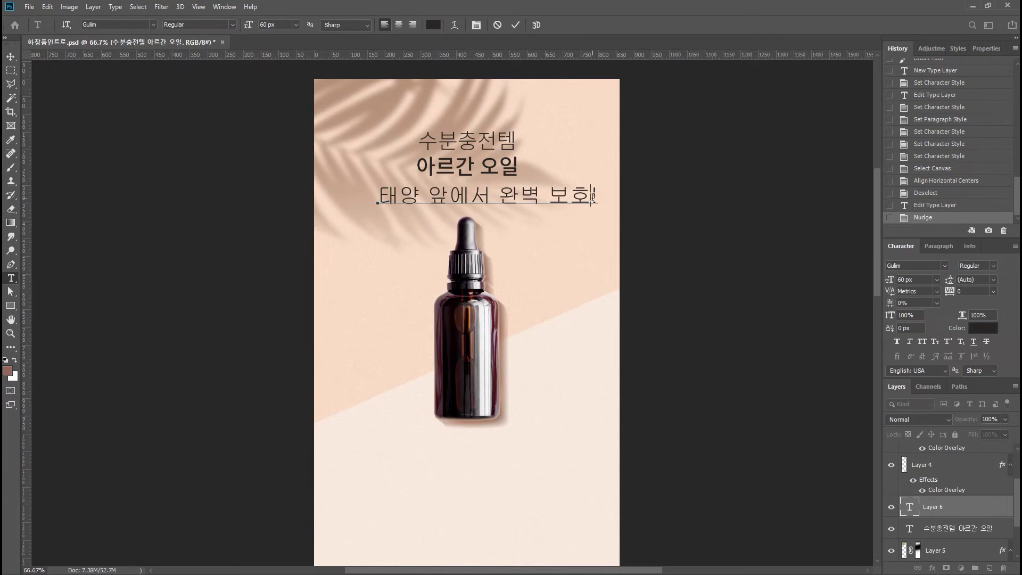
type("장벽")
left_click(11, 57)
- Set the tagline's size to 24 px and its font to Noto Sans CJK KR
left_click(922, 279)
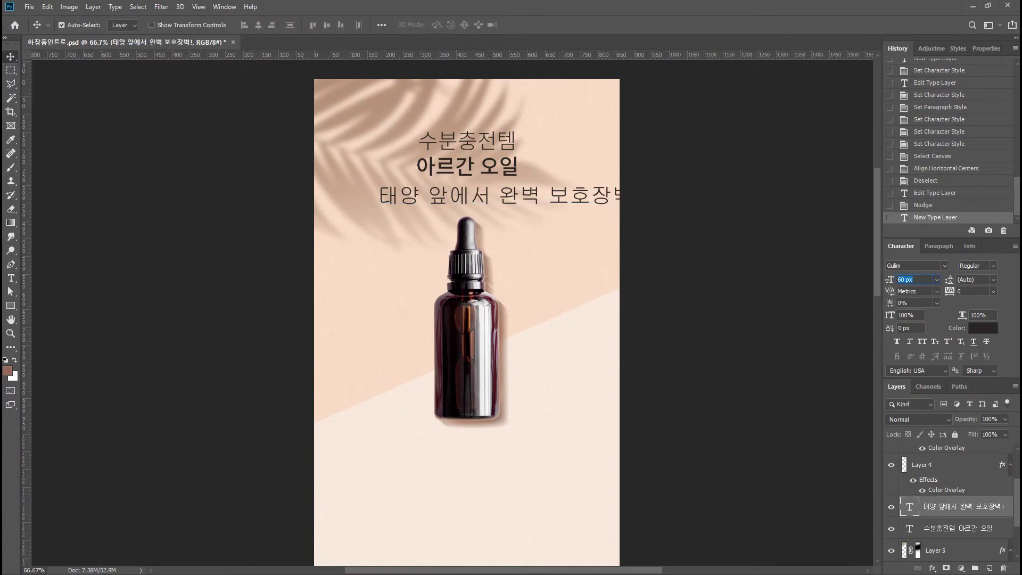
key("Return")
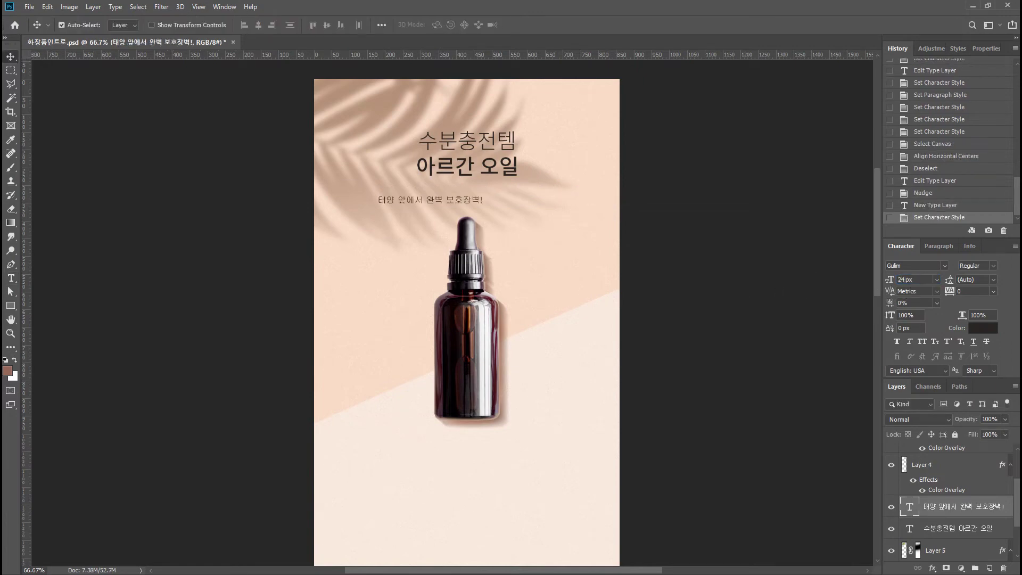
left_click(945, 265)
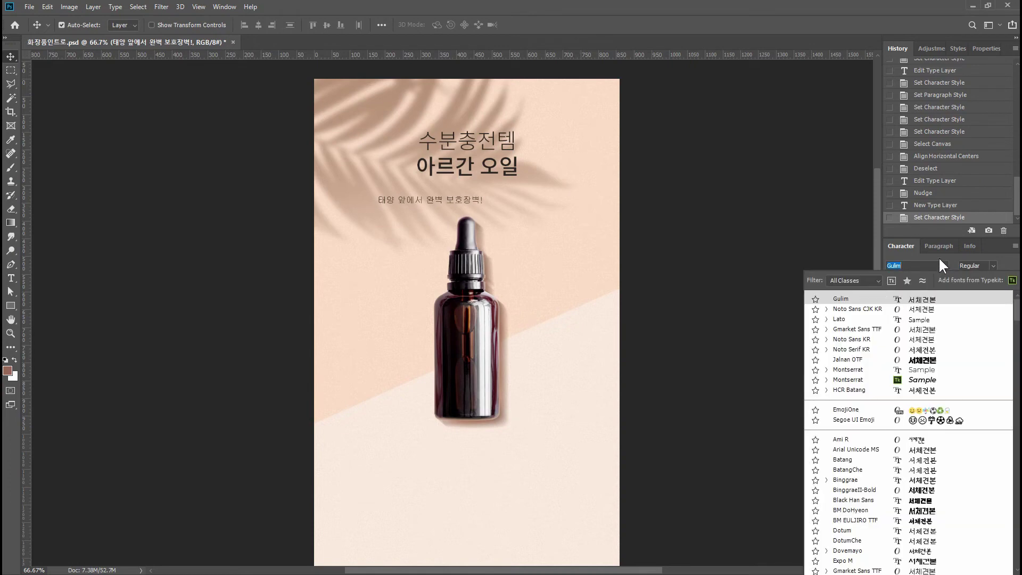
left_click(864, 308)
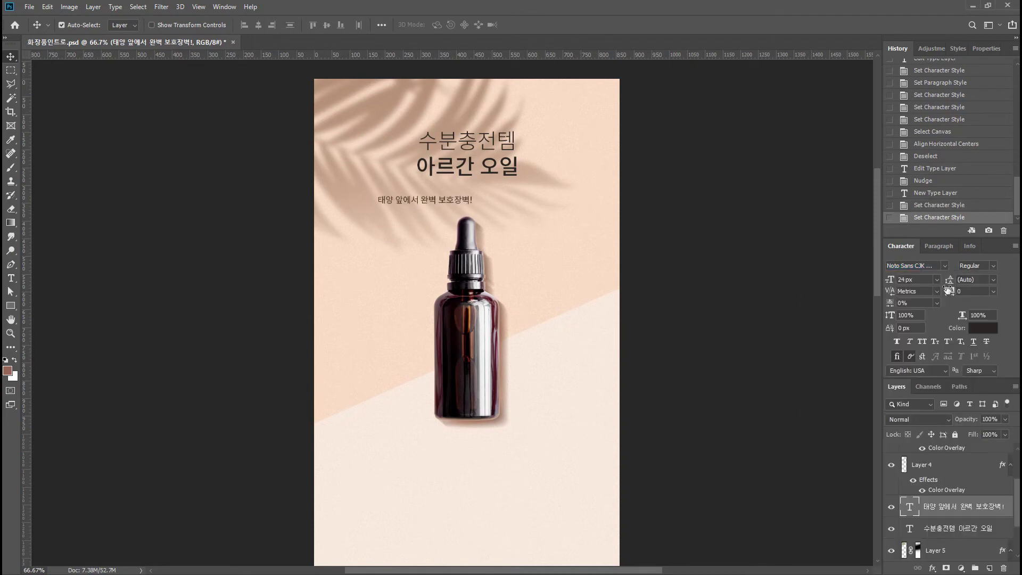
- Center the tagline horizontally on the canvas
key("ctrl+a")
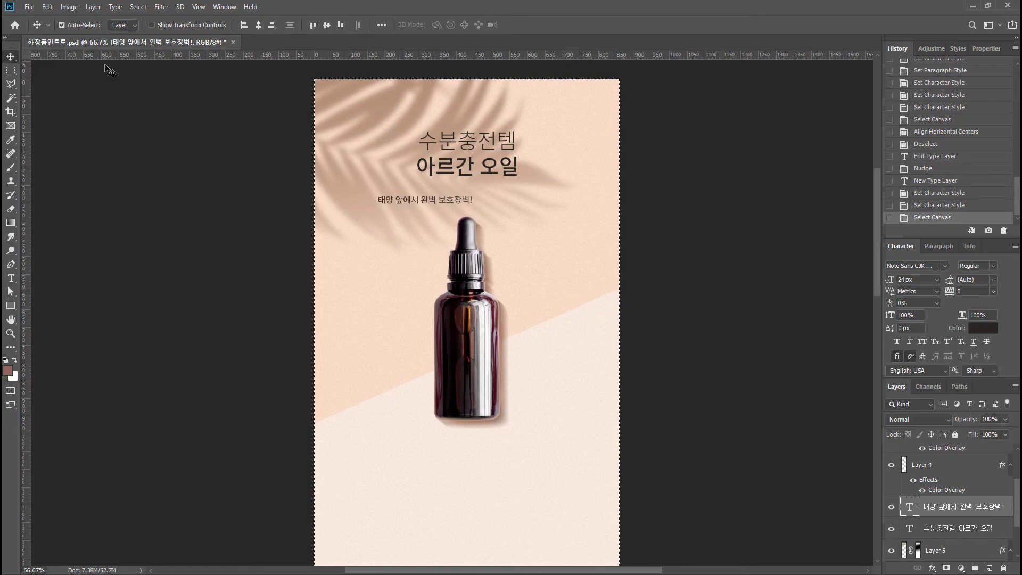
left_click(258, 25)
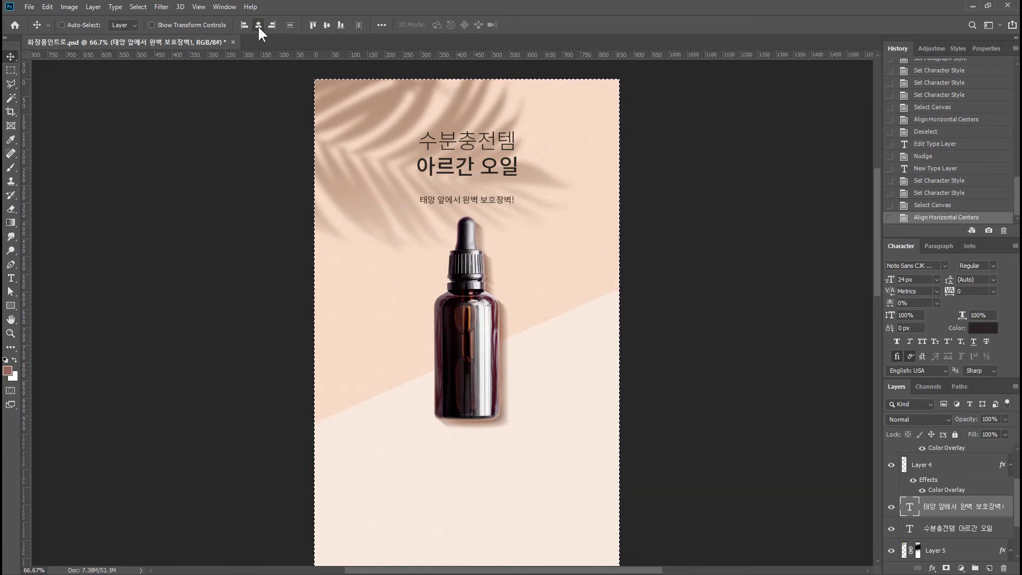
key("ctrl+d")
- Move the tagline slightly down toward the dropper cap, and select the title text layer
key("ctrl+plus")
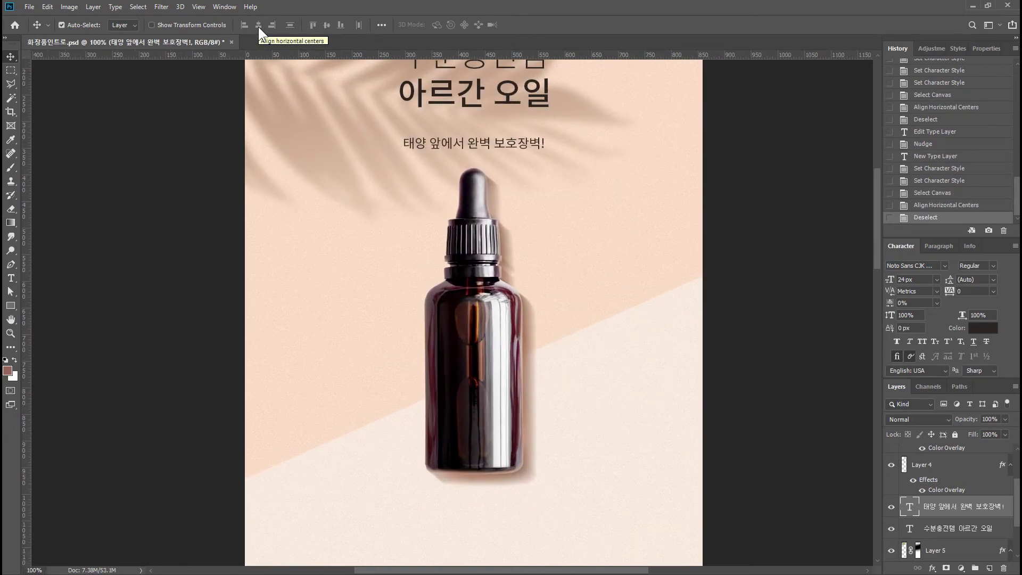
left_click_drag(508, 142, 518, 311)
left_click(520, 233)
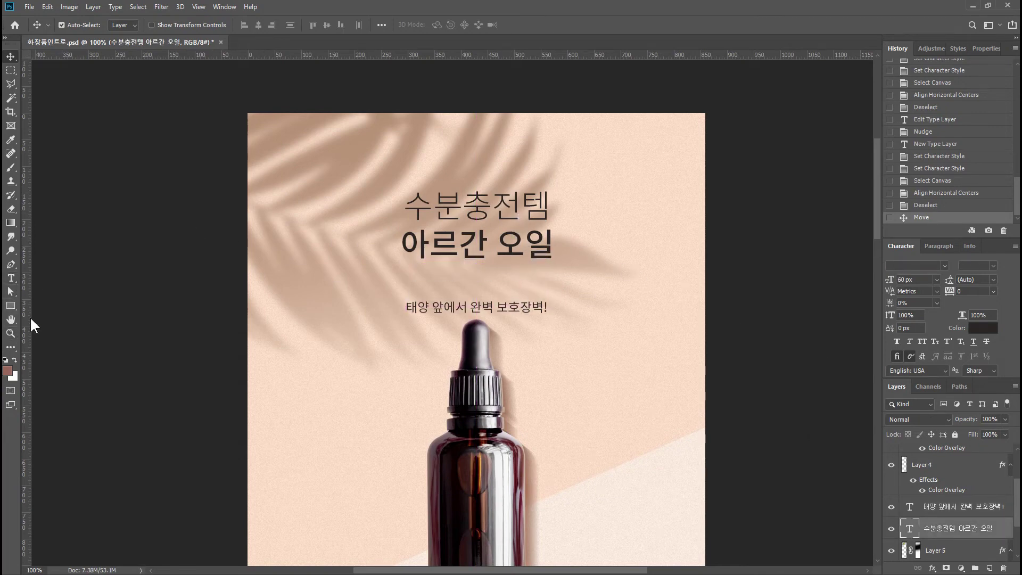
- Copy the two-line title text and delete its text layer
double_click(909, 530)
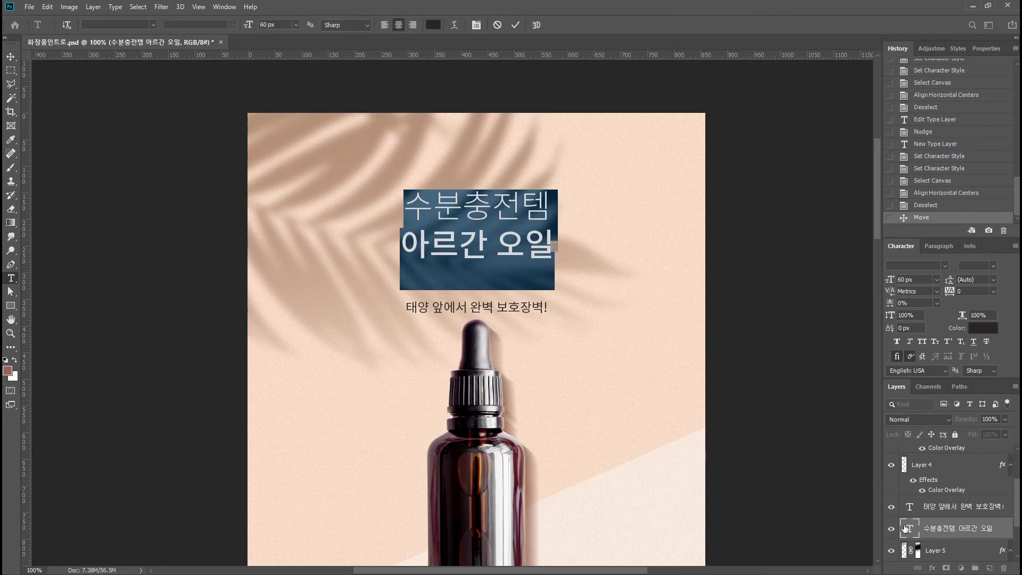
left_click(9, 55)
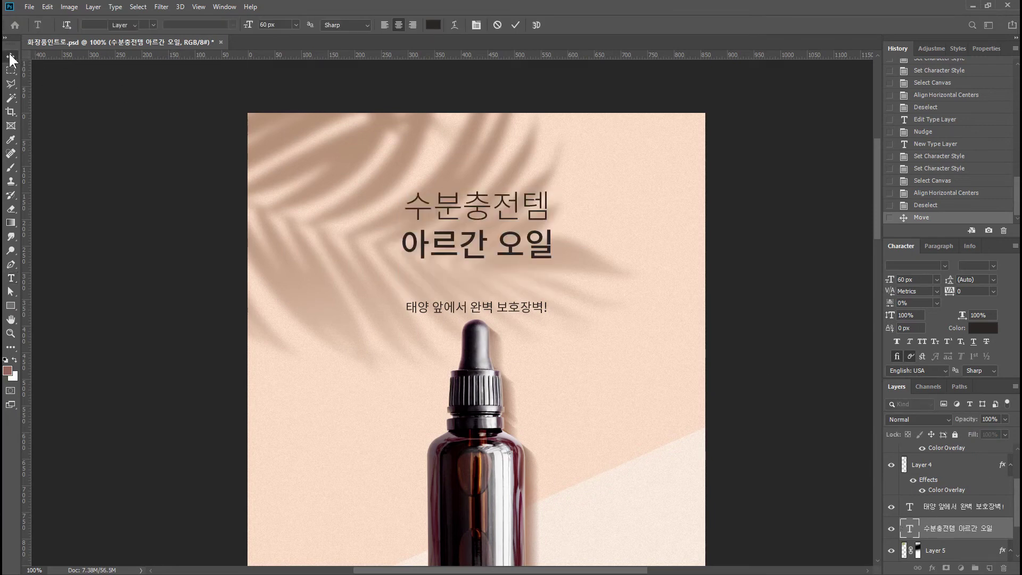
key("Delete")
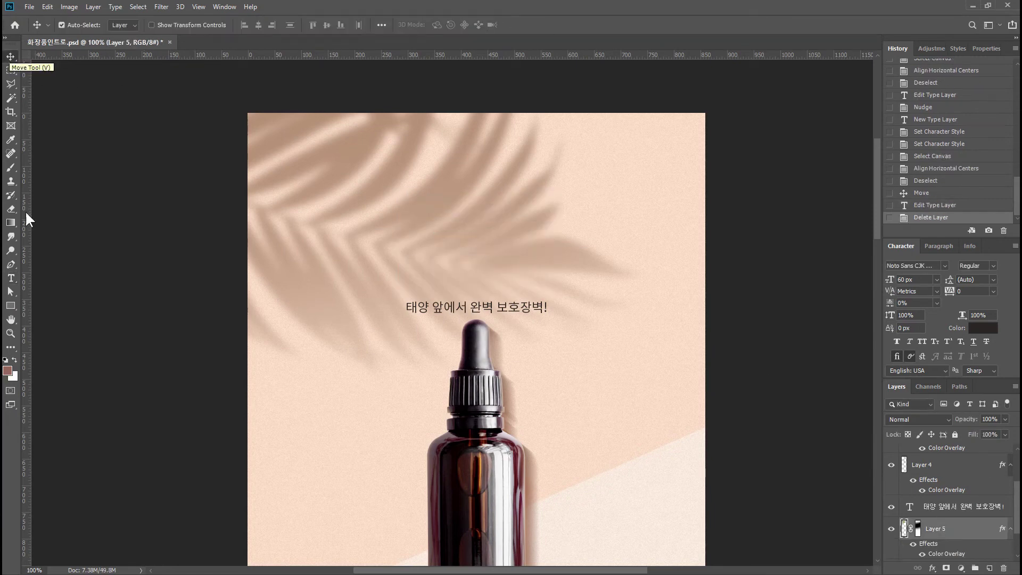
- Add a paragraph text box above the tagline containing the formatted title "수분충전템 아르간 오일"
left_click(11, 278)
left_click_drag(406, 187, 548, 300)
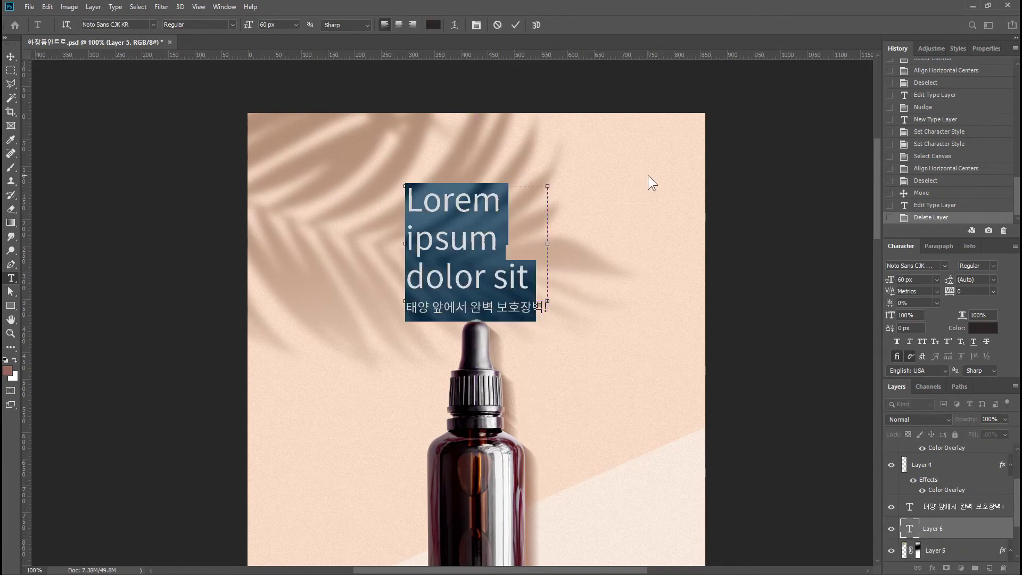
type("수분충전템 아르간")
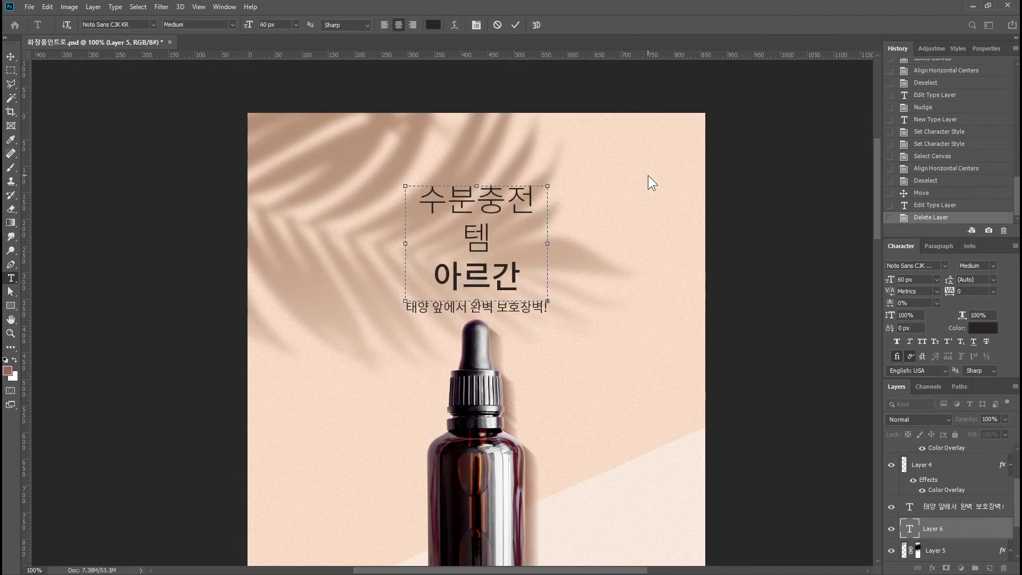
left_click(12, 57)
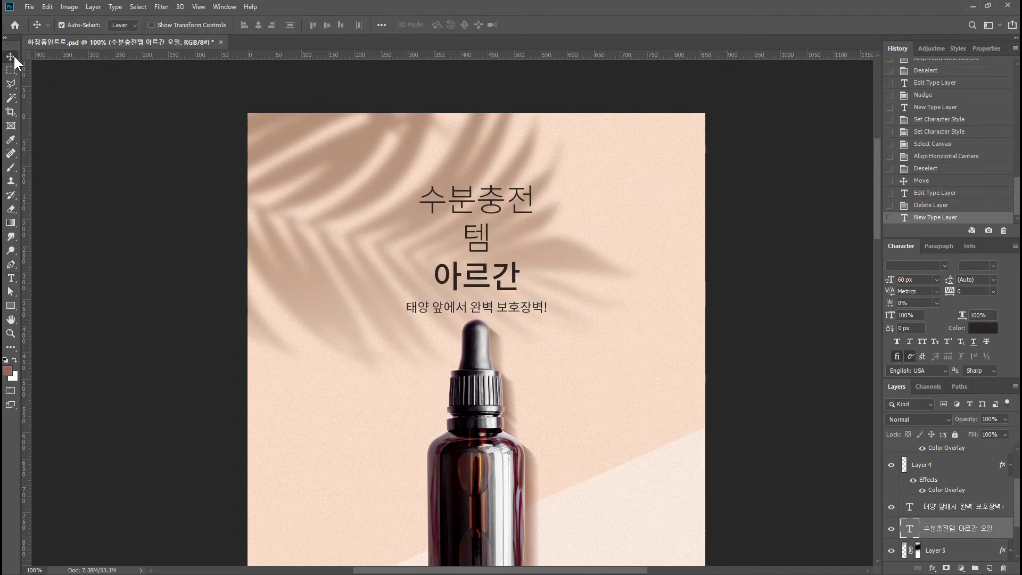
- Justify all lines of the title paragraph and widen its text box so each phrase fits on one line
left_click(937, 248)
left_click(986, 265)
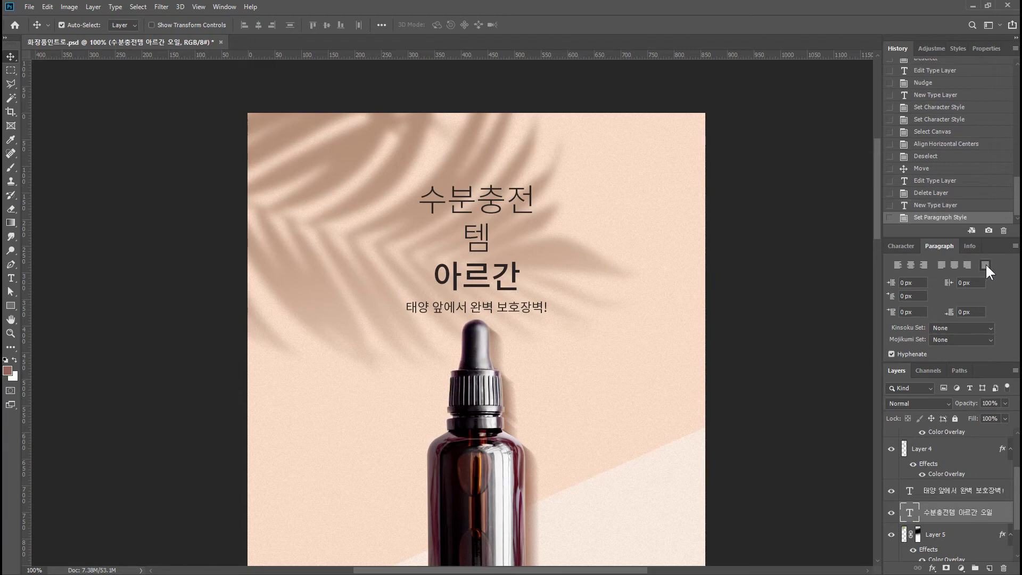
left_click(10, 278)
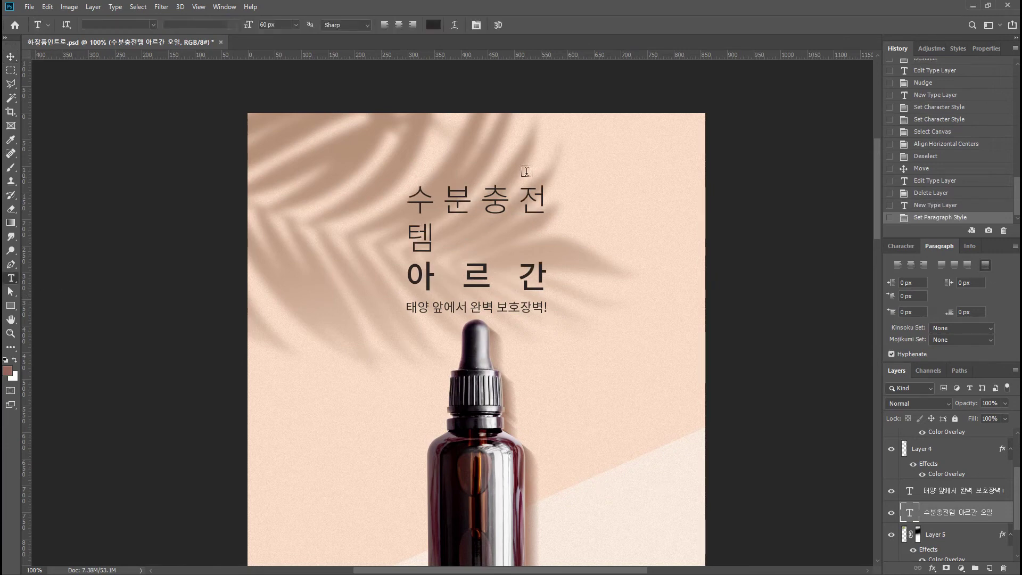
left_click(518, 192)
left_click_drag(548, 245, 562, 243)
left_click(9, 58)
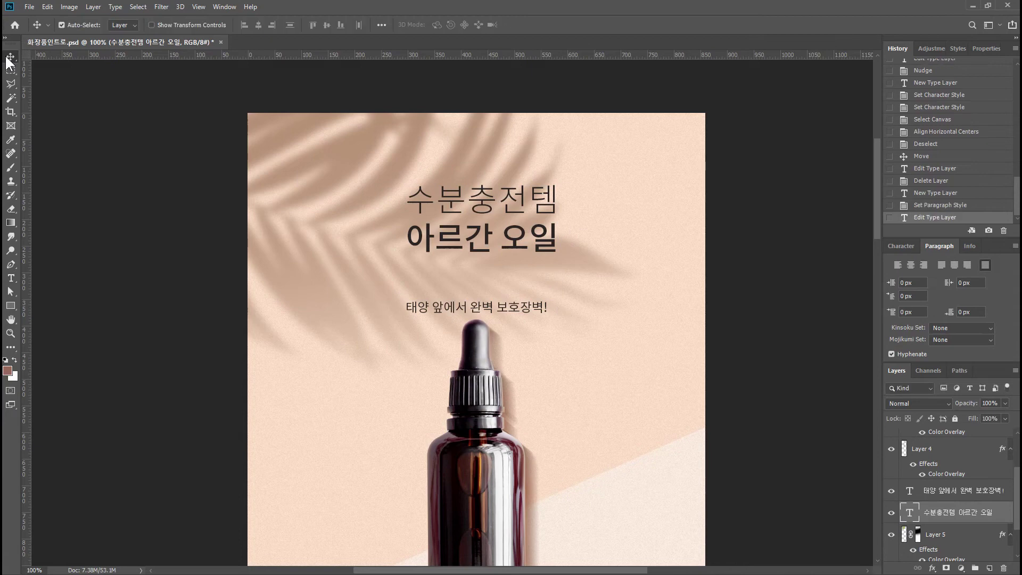
- Shorten the title's text box so it ends just below the second line
left_click(10, 278)
left_click(545, 239)
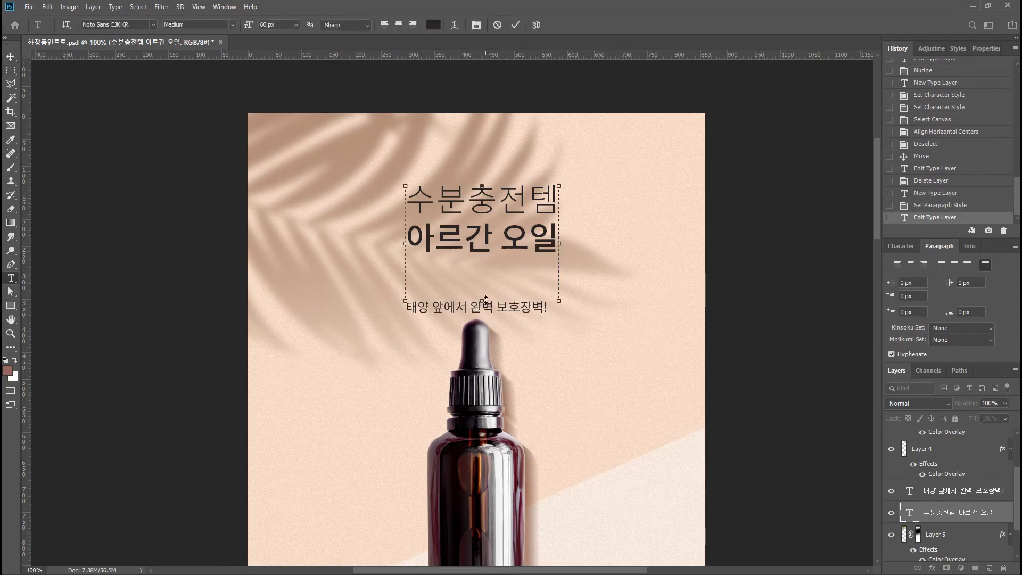
left_click_drag(485, 299, 500, 254)
left_click(9, 54)
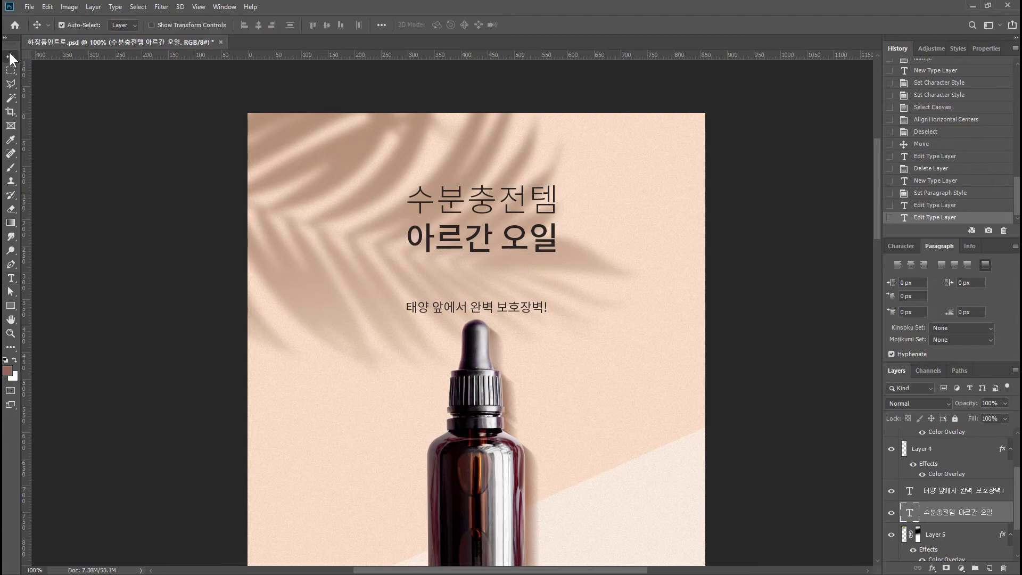
- Move the title slightly left and down until it sits just above the tagline
key("shift+Left")
key("shift+Down")
key("shift+Down")
key("shift+Down")
key("shift+Down")
key("shift+Down")
key("shift+Down")
key("shift+Down")
key("shift+Down")
key("shift+Up")
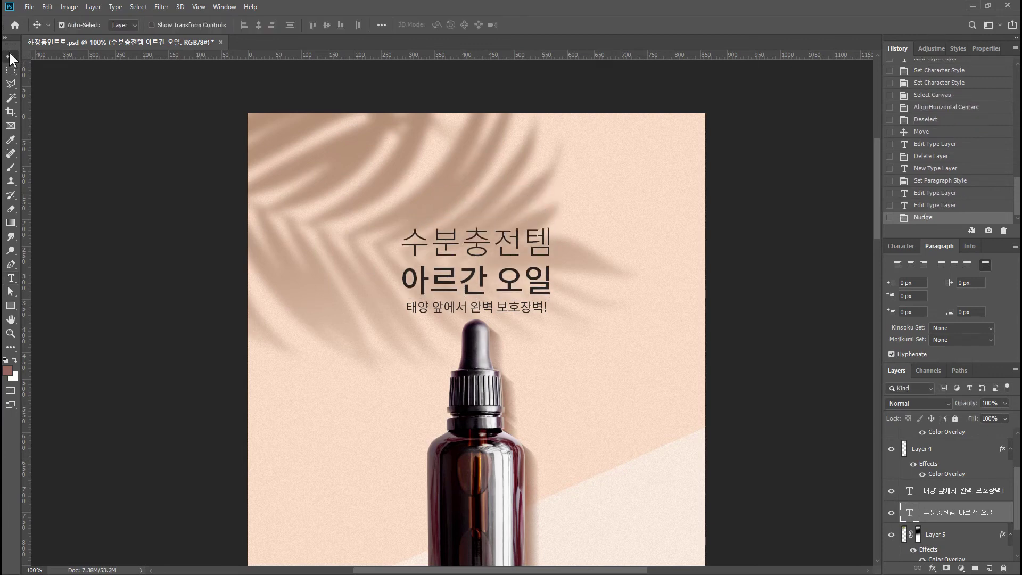
- Set the tagline's character tracking to 30
left_click(428, 310)
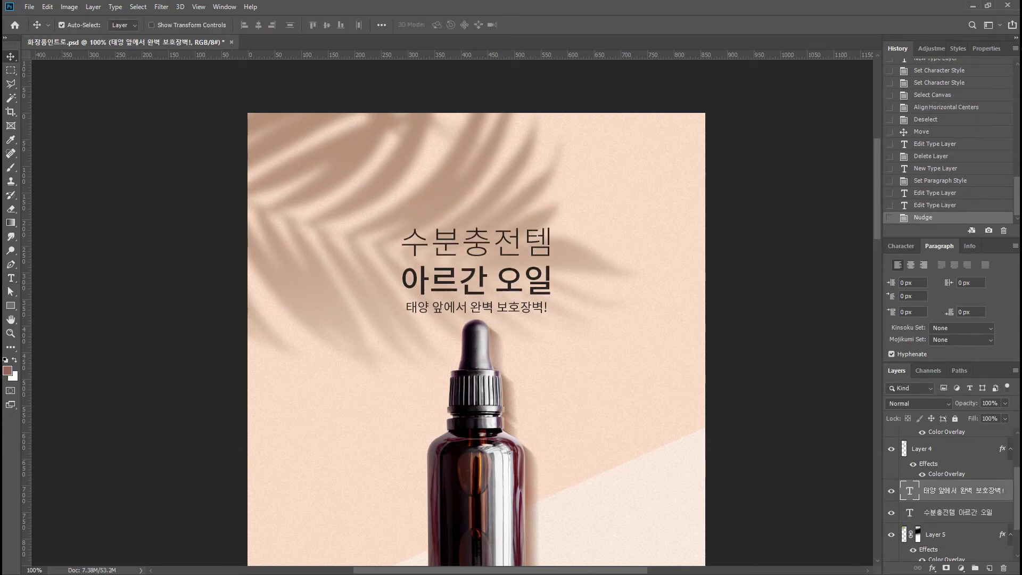
left_click(905, 248)
left_click(978, 291)
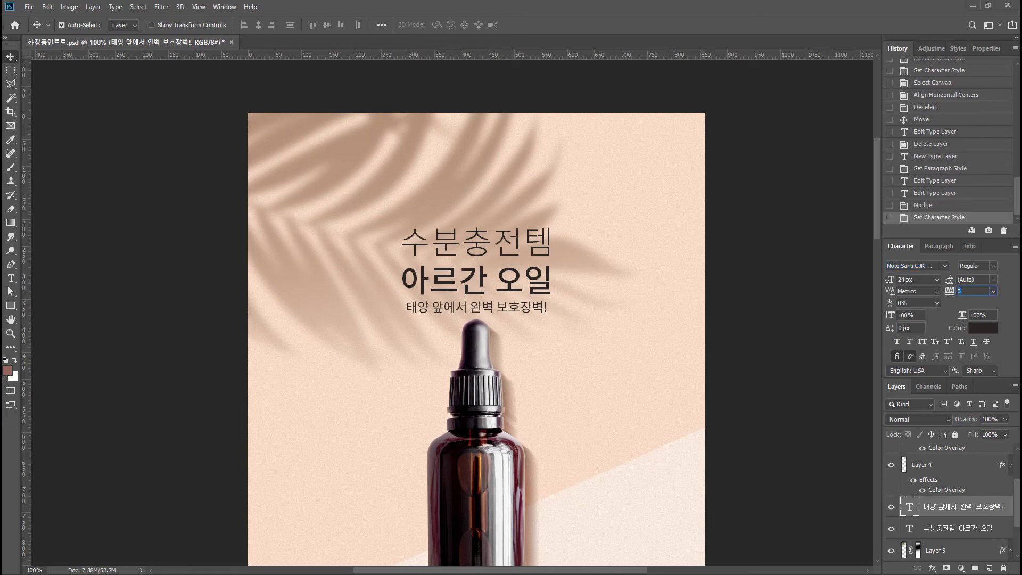
type("30")
key("Return")
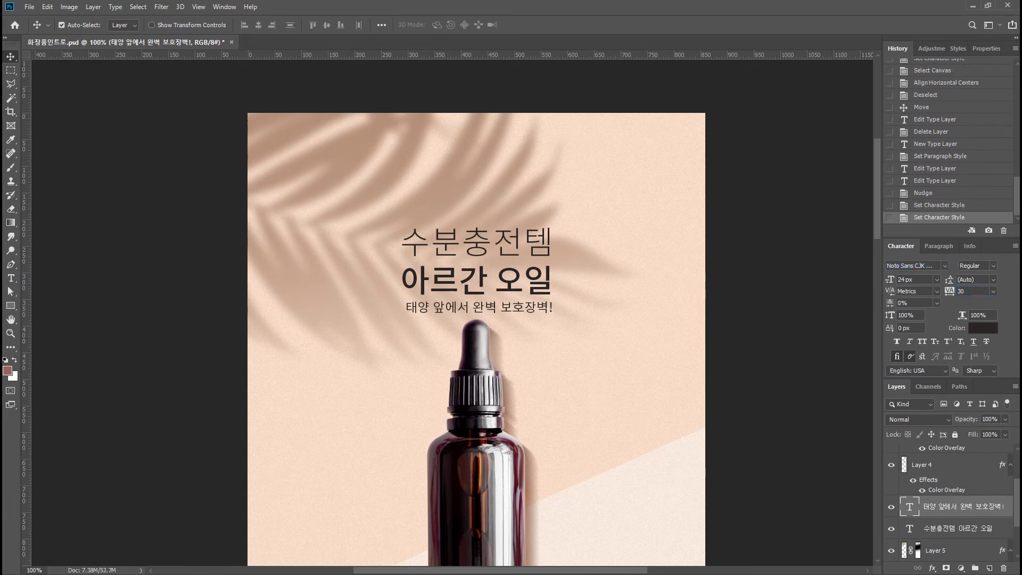
- Nudge the tagline slightly left and down to center it under the title with a clear gap
key("Left")
key("Left")
key("Left")
key("Down")
key("Down")
key("Down")
key("Down")
key("Down")
key("Down")
key("Down")
key("Down")
key("Down")
key("Down")
key("Down")
key("Down")
key("Down")
key("Down")
key("Down")
key("Down")
key("Down")
key("Down")
key("Down")
key("Down")
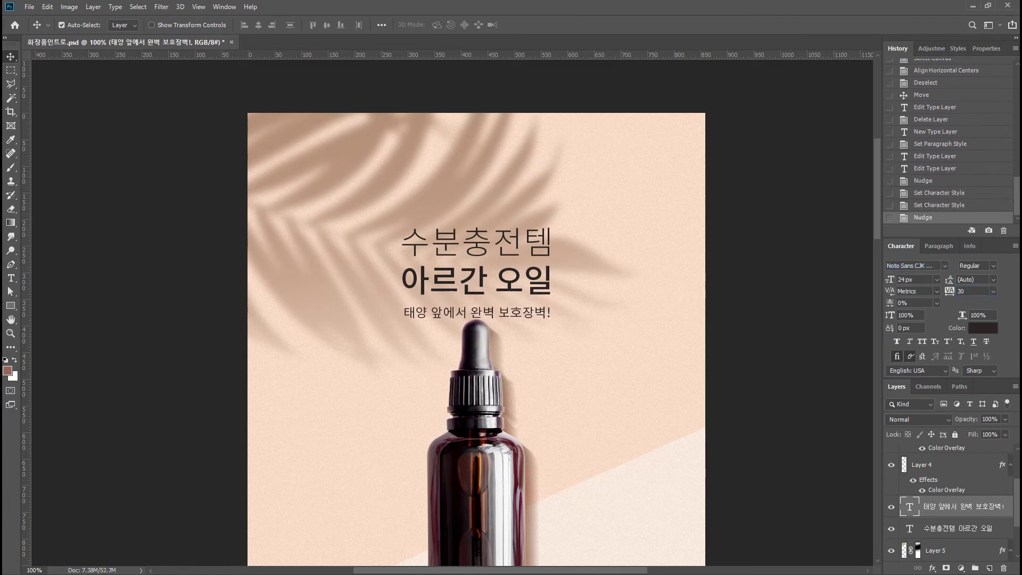
key("Up")
key("Up")
key("Up")
key("Up")
key("Up")
key("Up")
key("Up")
key("Up")
key("Up")
key("Up")
key("Up")
key("Up")
key("Up")
key("Up")
key("Up")
key("Up")
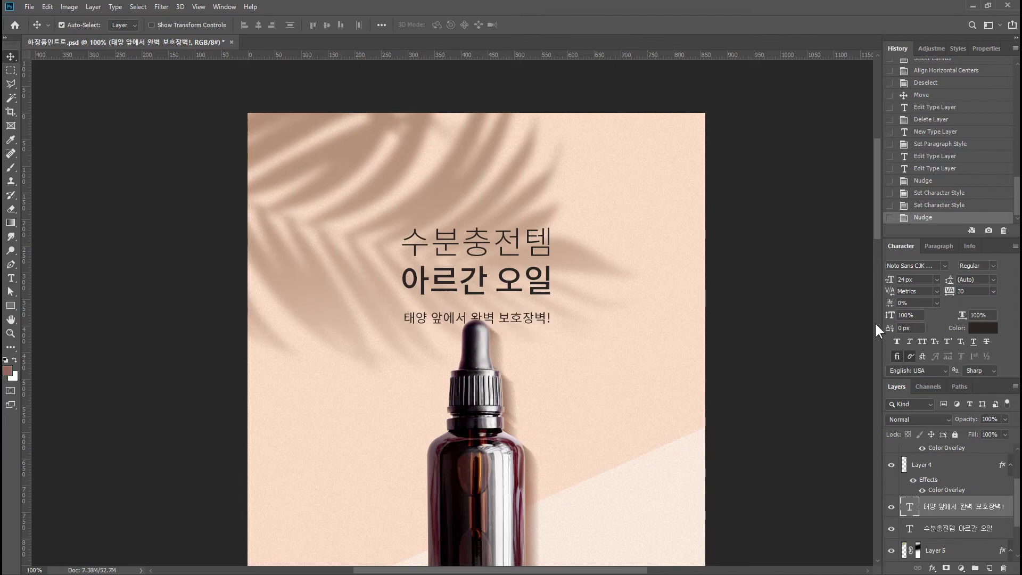
- Select the title together with the tagline and move both up, clear of the dropper cap
left_click(524, 286, "shift")
key("Up")
key("Up")
key("Up")
key("Up")
key("Up")
key("Up")
key("Up")
key("Up")
key("Up")
key("Up")
key("Up")
key("Up")
key("Up")
key("Up")
key("Up")
key("Up")
key("Up")
key("Up")
key("Up")
key("Up")
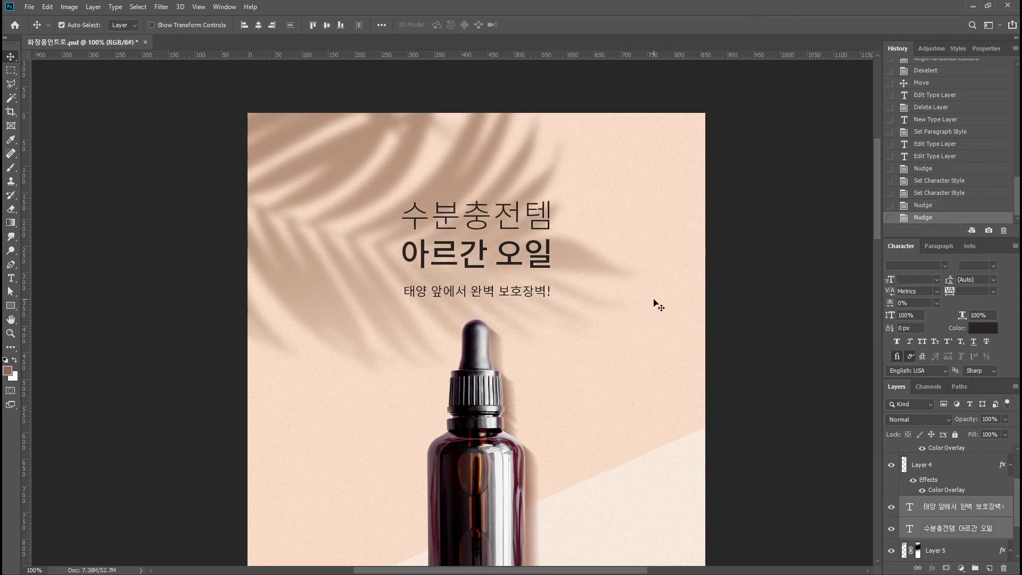
- Draw a 1 px horizontal line about 274 px wide between the title and the tagline
left_click(643, 312)
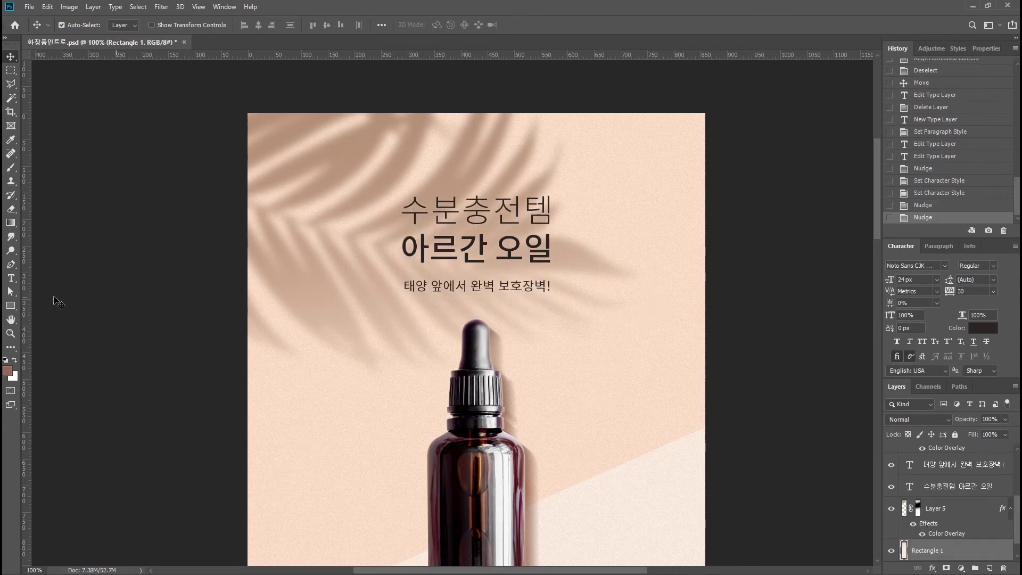
left_click(11, 306)
left_click(60, 347)
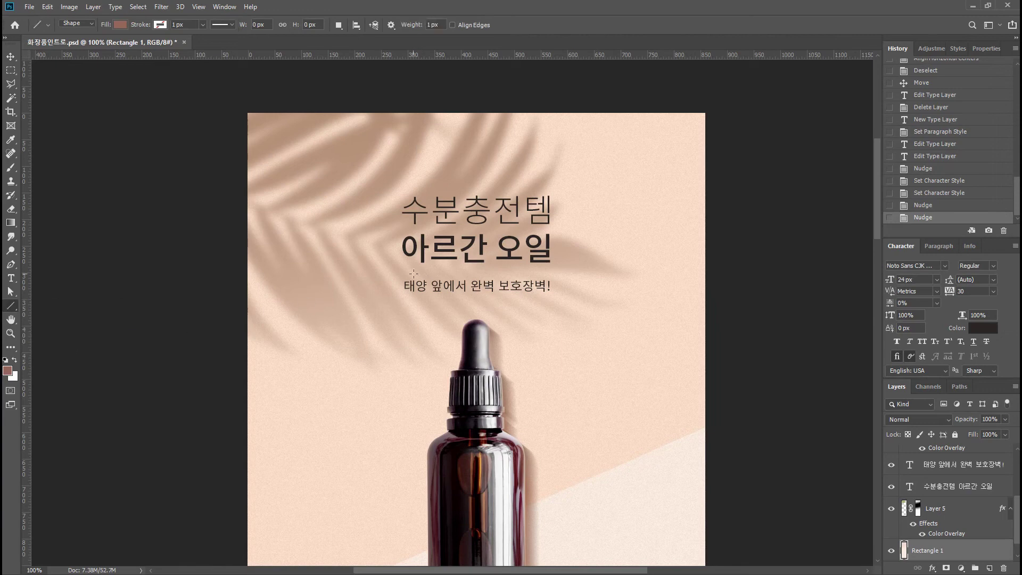
left_click_drag(404, 271, 551, 288)
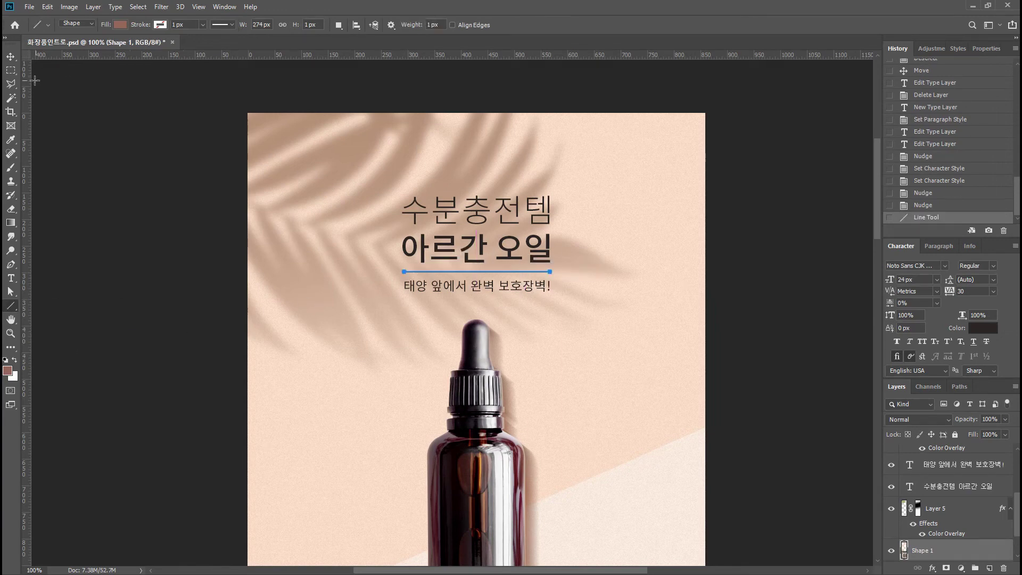
left_click(10, 56)
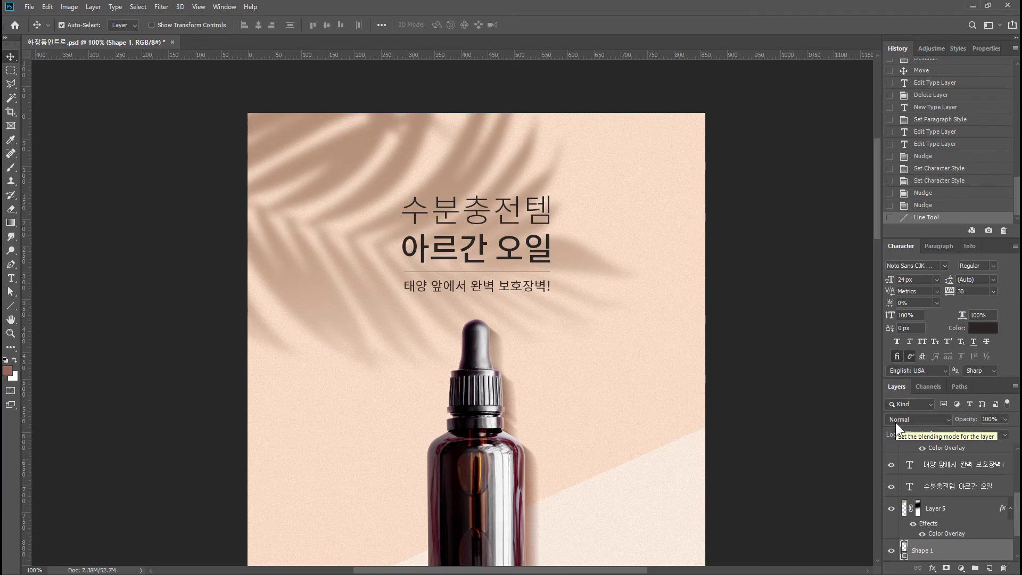
- Nudge the title up and the tagline down to even out the spacing around the dividing line
left_click(511, 251)
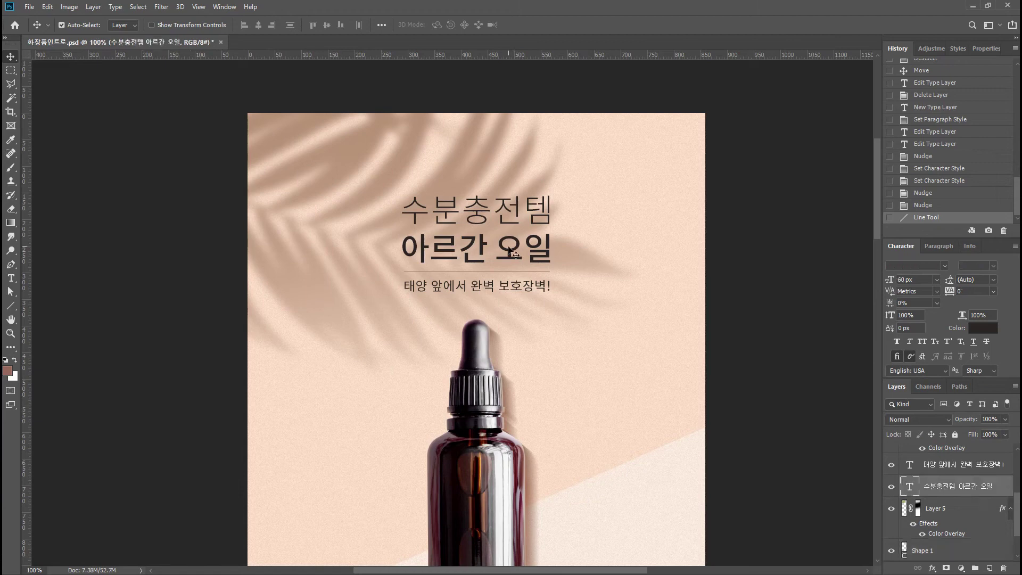
key("shift+Up")
left_click(515, 288)
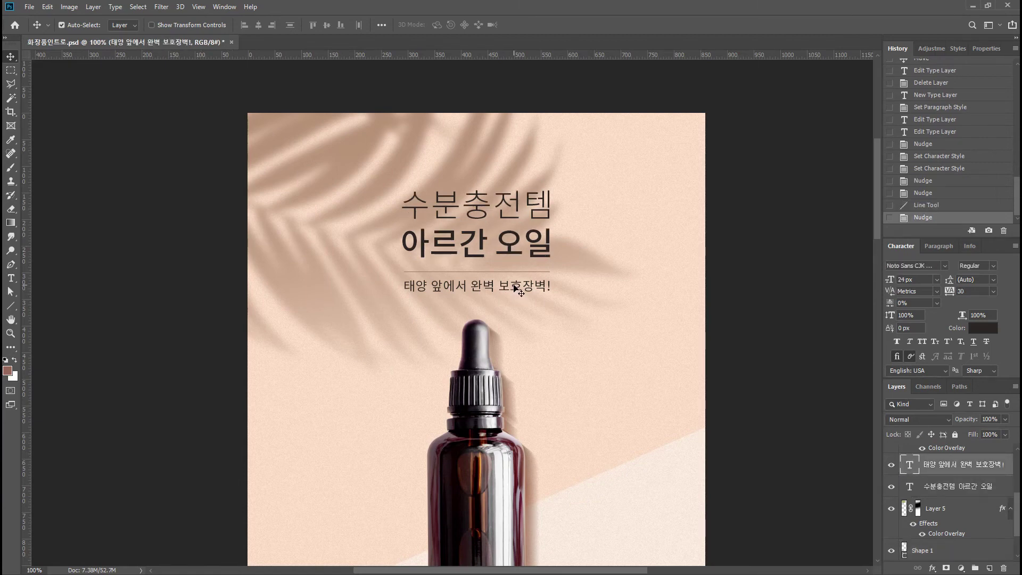
key("shift+Down")
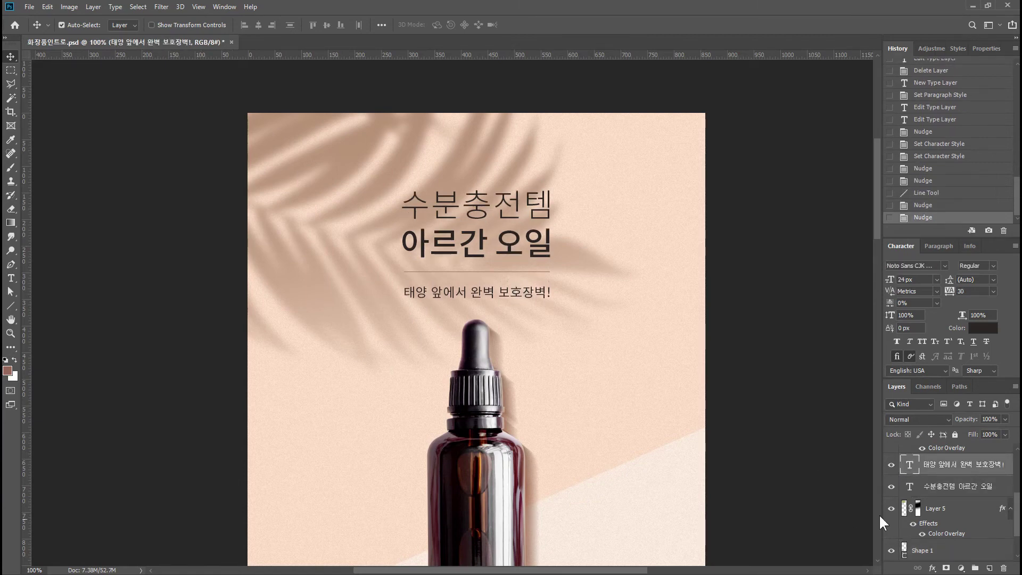
- Change the dividing line's fill to a darker, less saturated brown
scroll(912, 511, "down", 2)
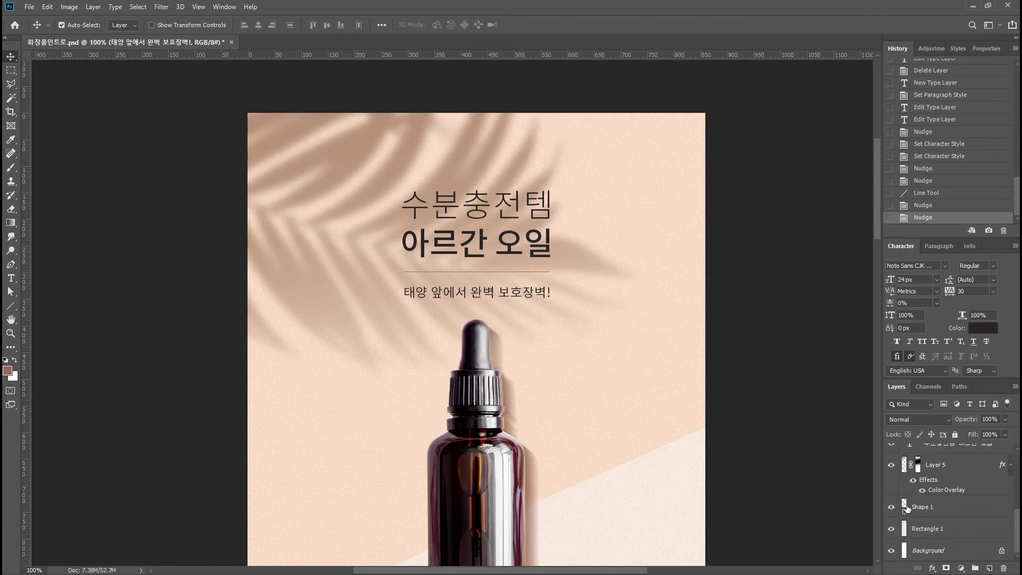
double_click(906, 509)
left_click(728, 361)
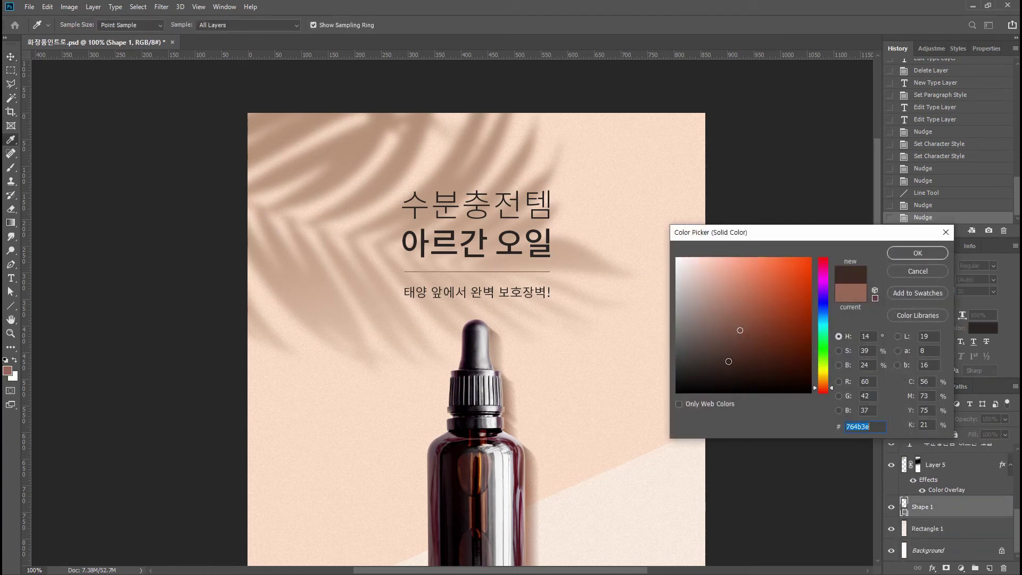
left_click_drag(728, 362, 701, 363)
left_click(918, 254)
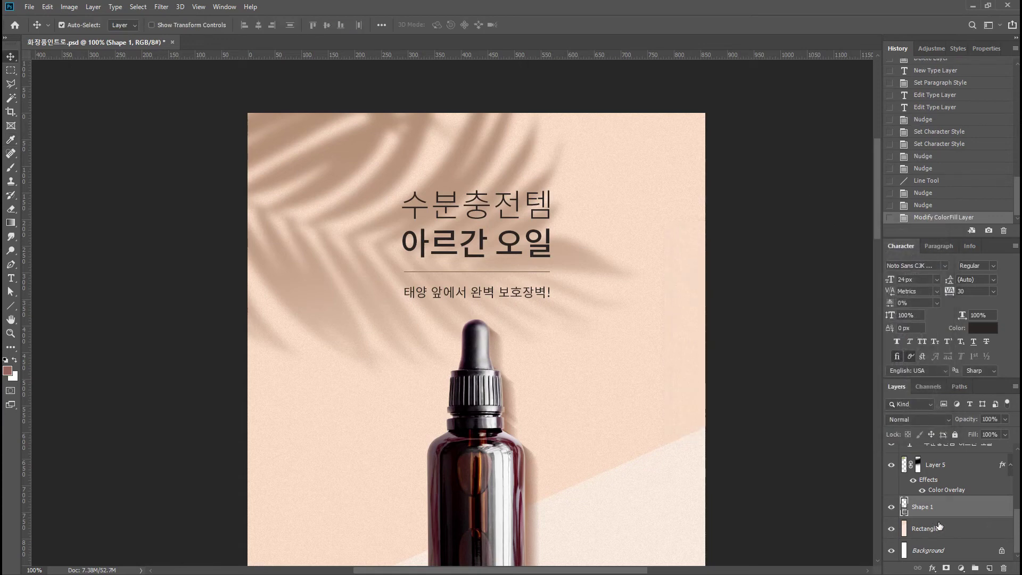
- Group the title, tagline, and dividing line layers
scroll(979, 519, "up", 3)
left_click(965, 528)
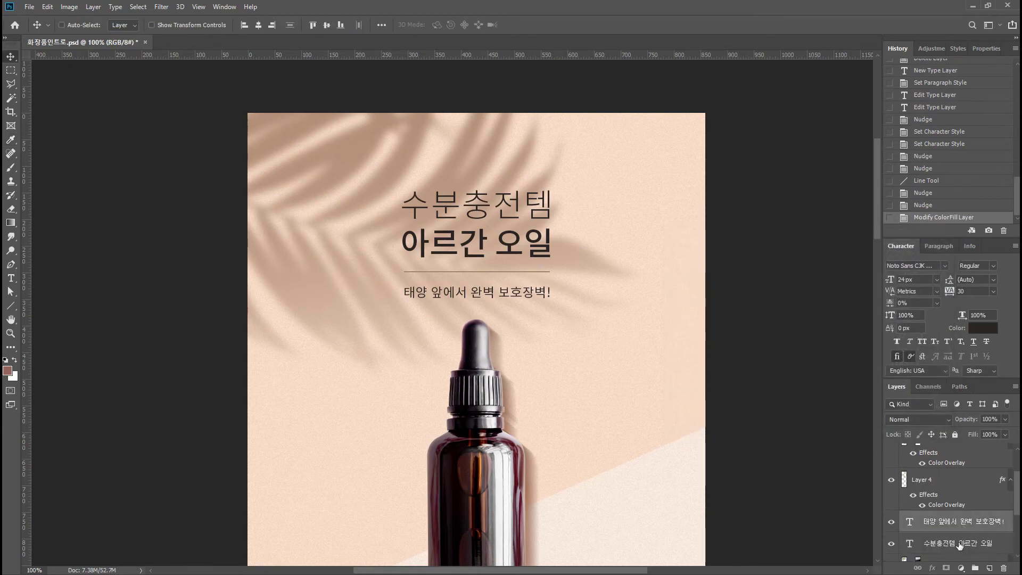
left_click(974, 559, "shift")
key("ctrl+g")
scroll(506, 309, "down", 4)
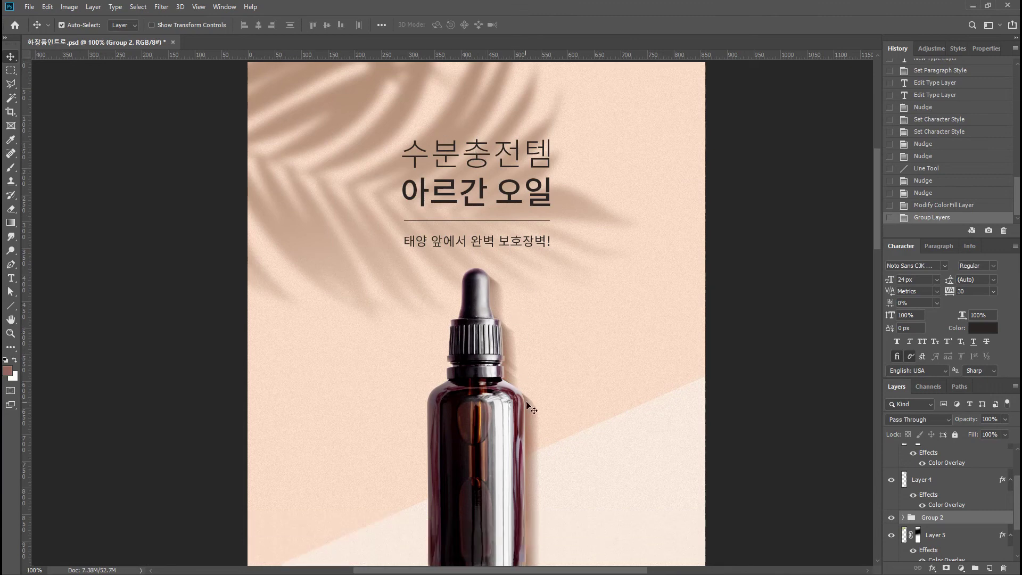
scroll(543, 409, "up", 4)
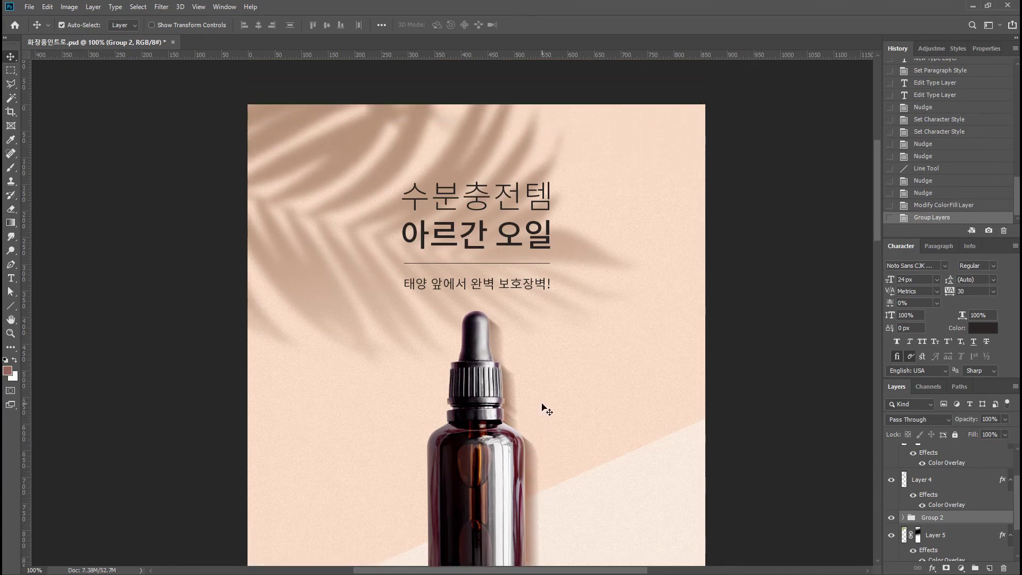
- Select the bottle, text, and background layers together and move them down about 80 px
left_click(762, 282)
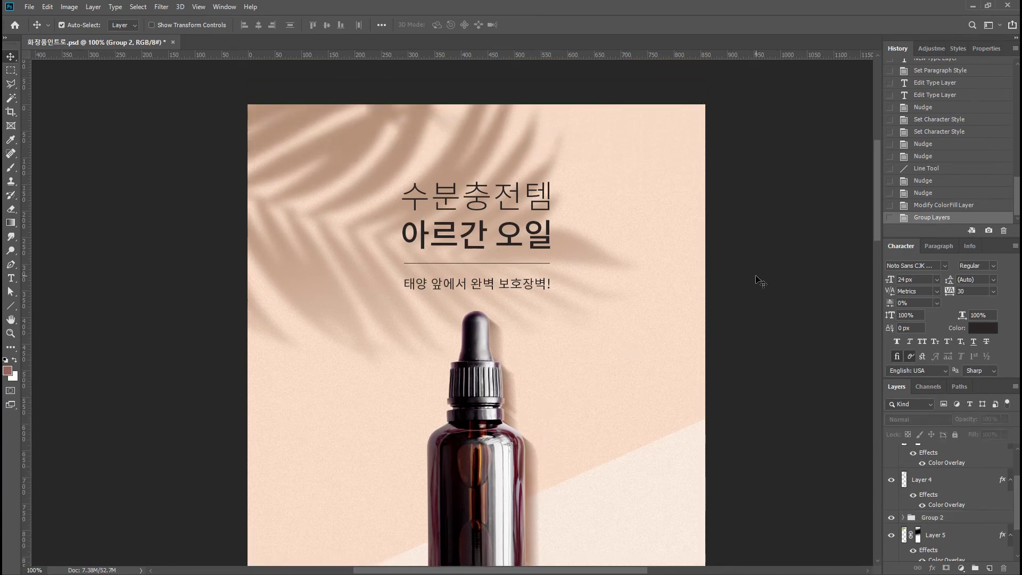
left_click_drag(133, 160, 719, 530)
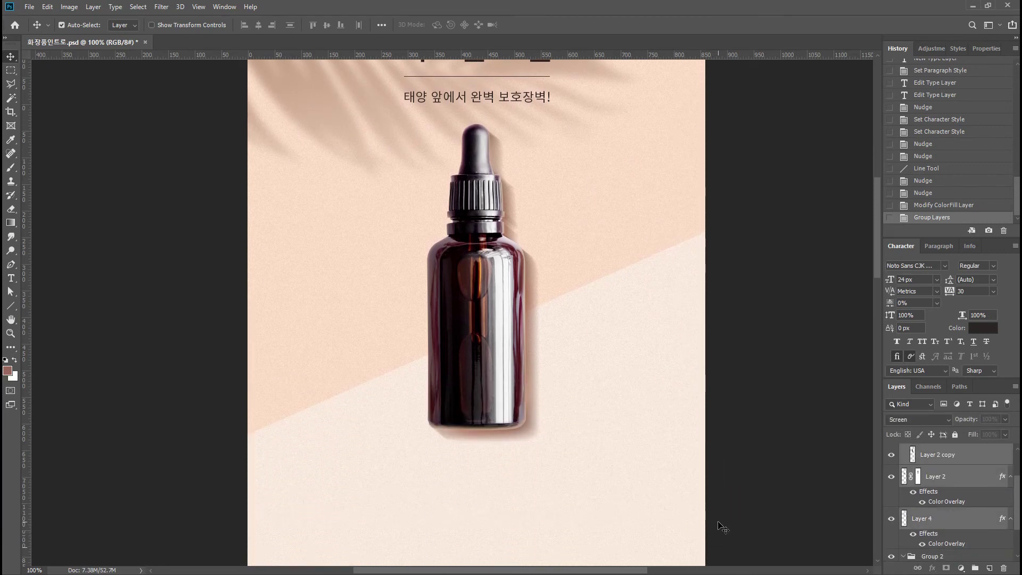
scroll(570, 392, "up", 5)
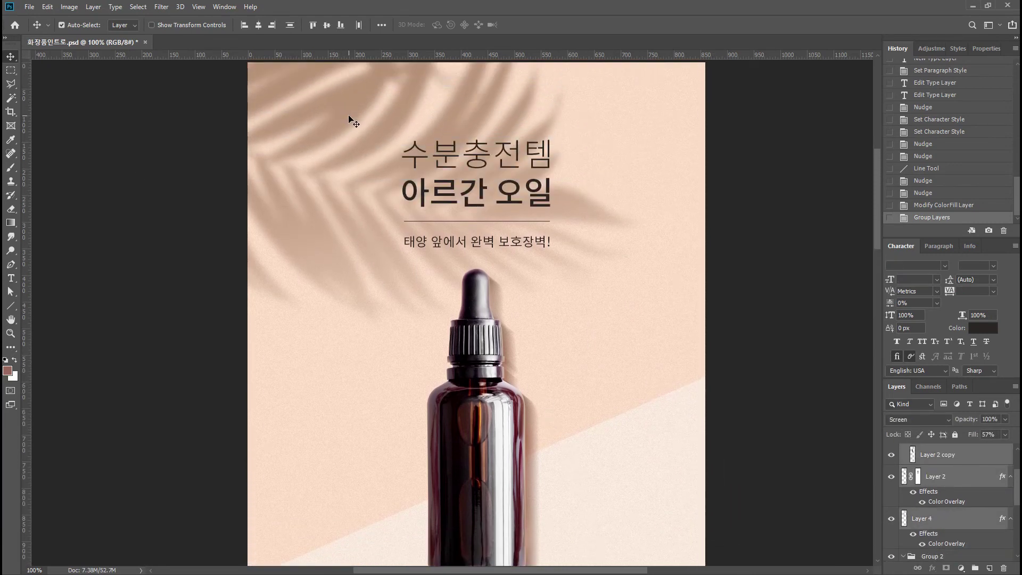
key("shift+Down")
key("shift+Down")
key("shift+Down")
key("shift+Down")
key("shift+Down")
key("shift+Down")
key("shift+Down")
key("shift+Down")
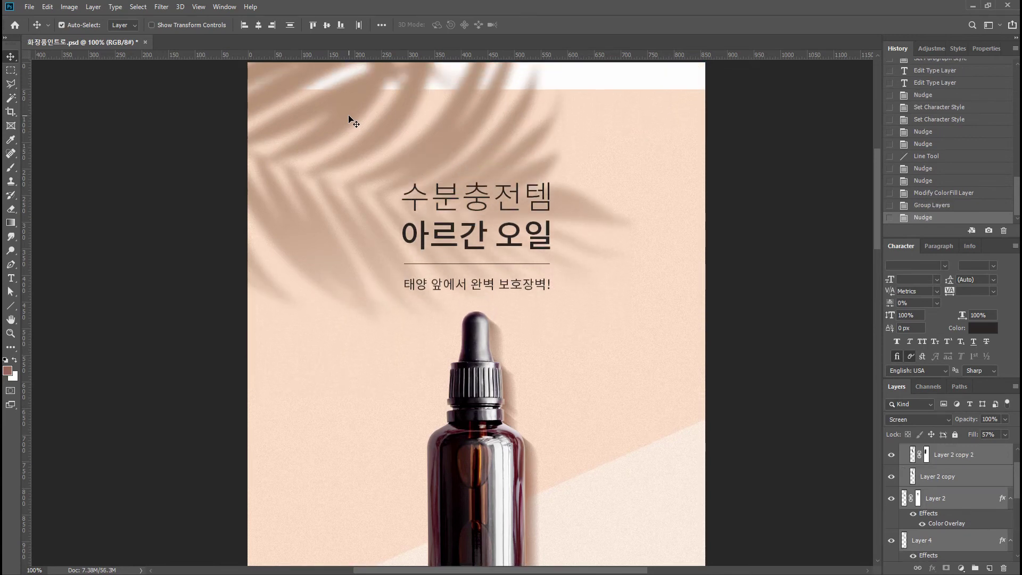
- Nudge the selected layers down slightly and duplicate a full-width strip of the peach background rectangle upward over the white gap at the canvas's top edge
key("shift+Down")
left_click_drag(654, 361, 652, 484)
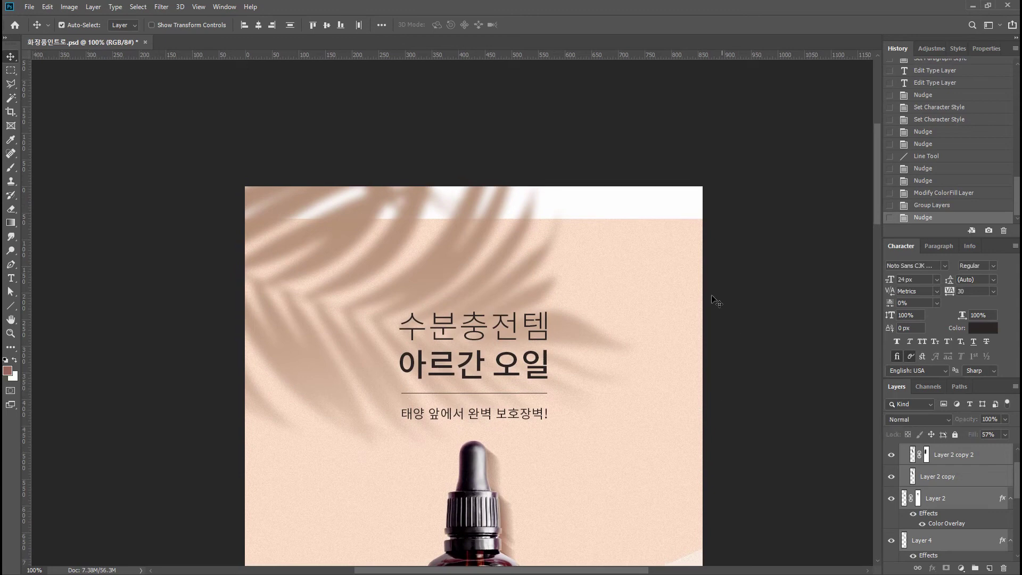
left_click(692, 277)
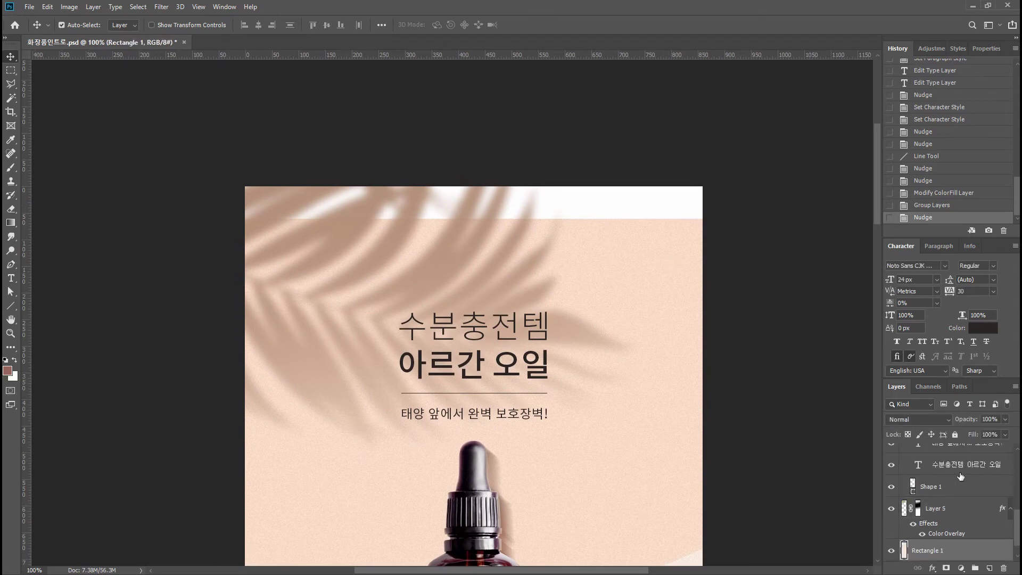
left_click(11, 70)
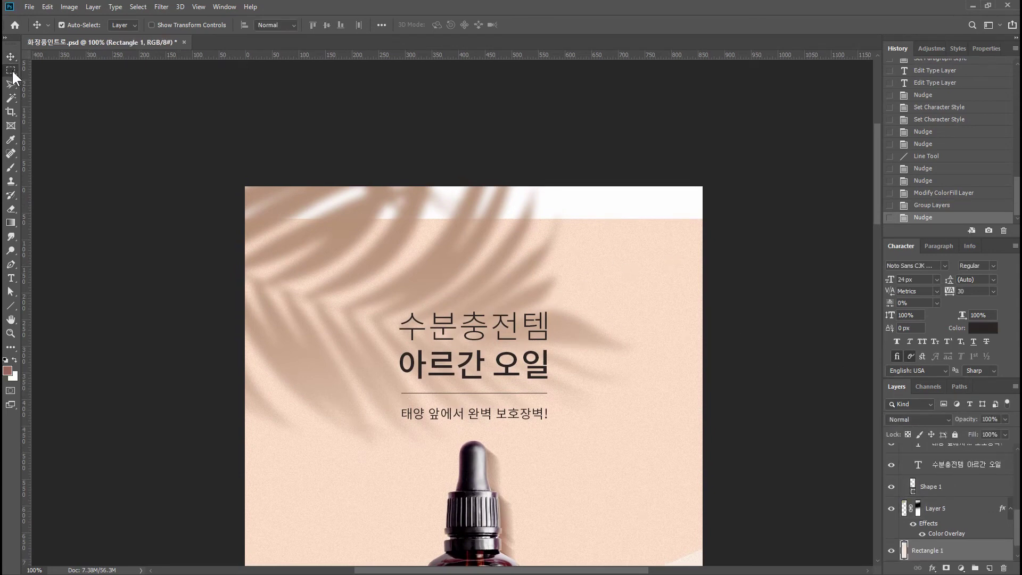
left_click_drag(230, 220, 755, 342)
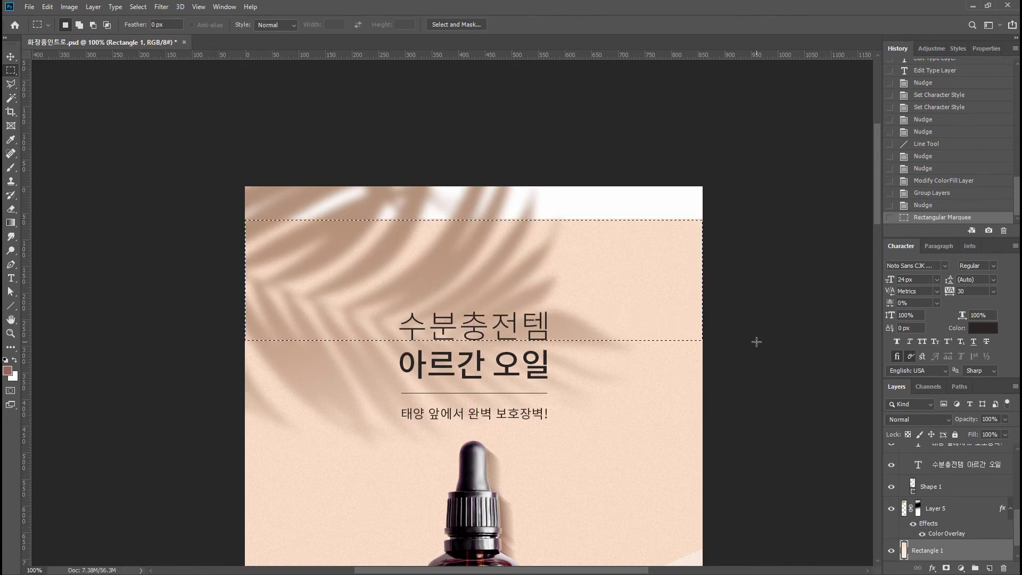
left_click(11, 56)
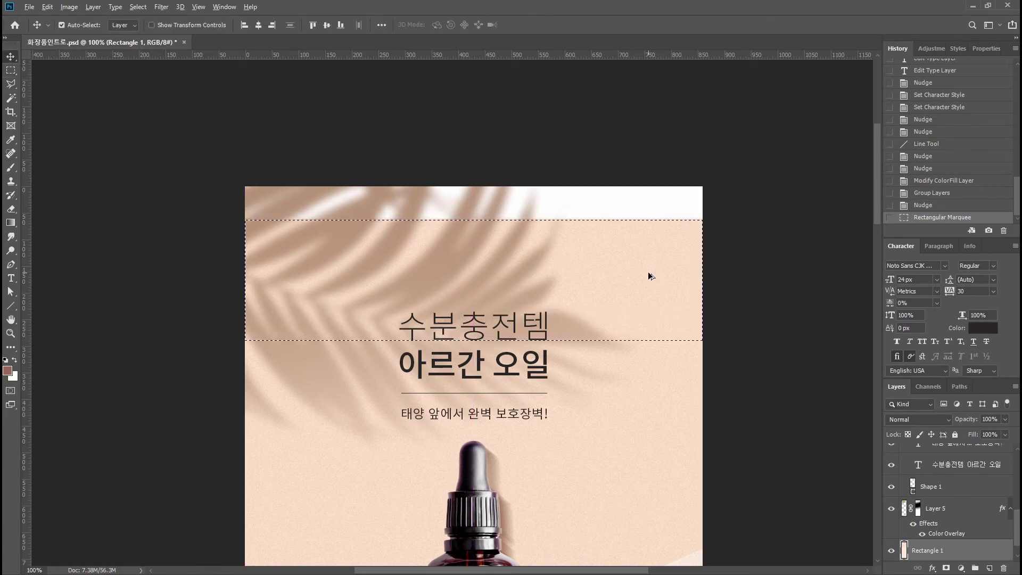
left_click_drag(652, 285, 647, 250)
left_click(11, 70)
key("ctrl+d")
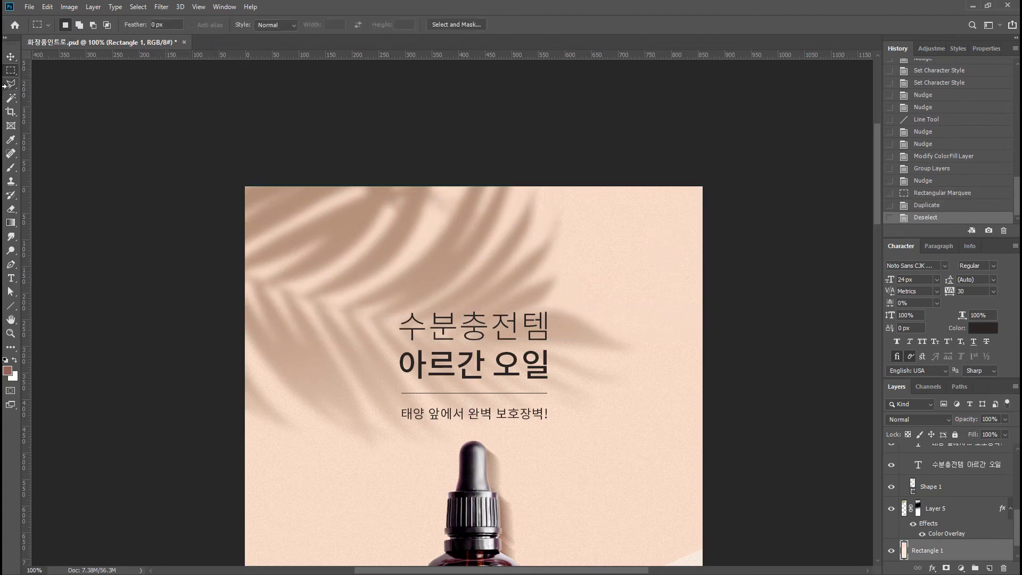
- Move the group holding the title, dividing line, and tagline up 10 px and save the file
left_click(11, 56)
left_click_drag(494, 344, 480, 262)
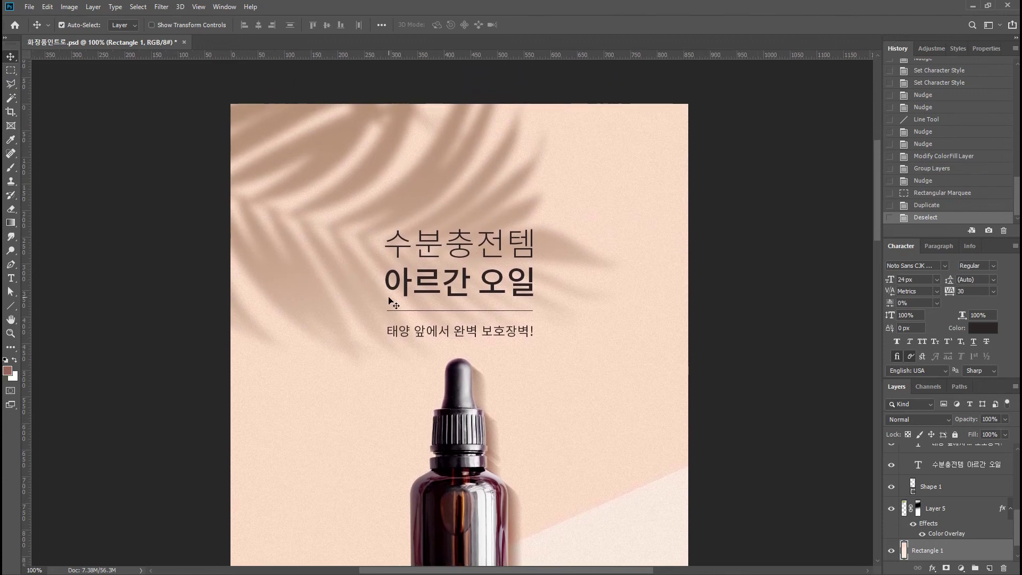
left_click(472, 251)
scroll(957, 487, "up", 3)
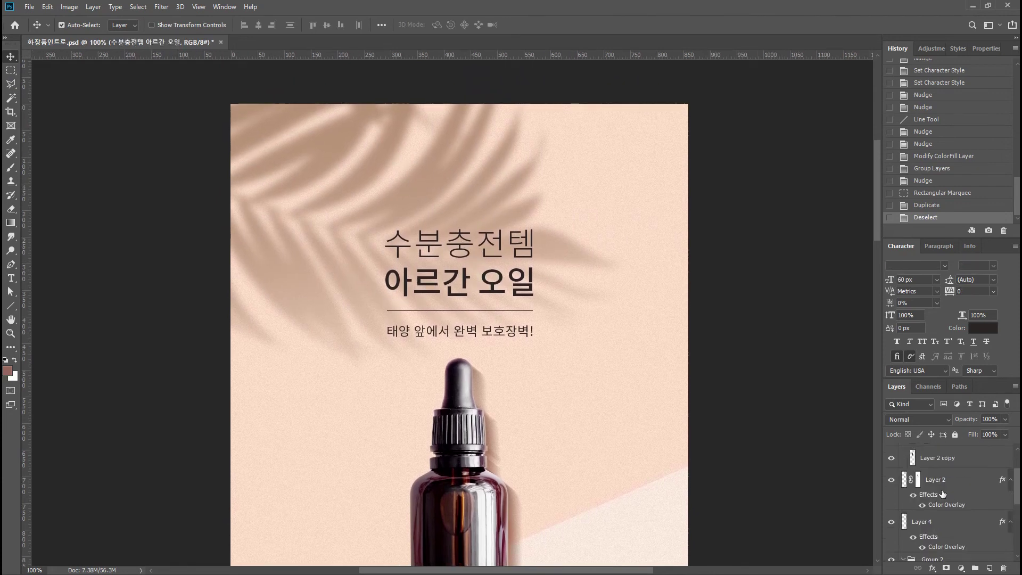
left_click(945, 527)
key("shift+Up")
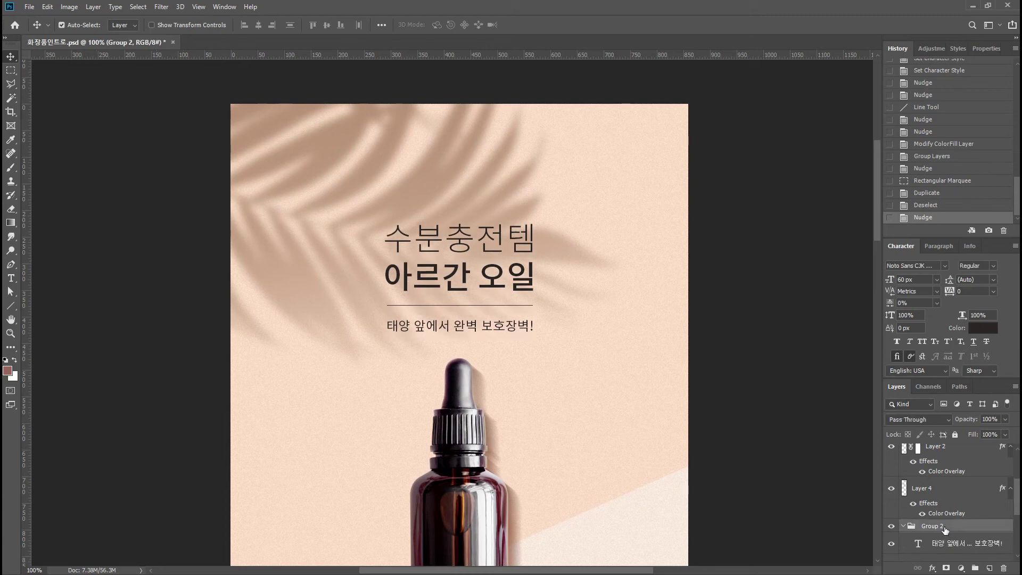
key("ctrl+s")
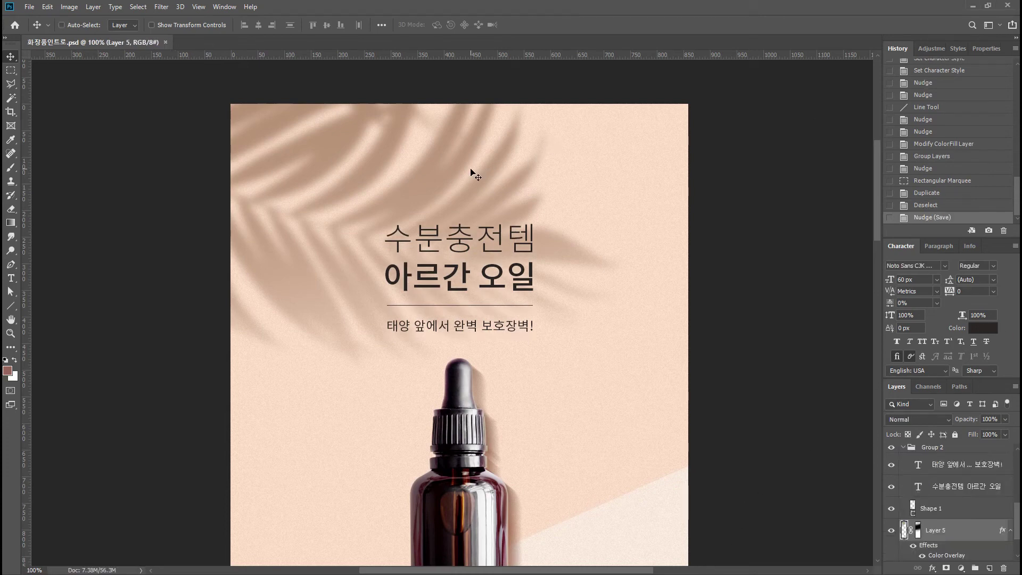
- Paste the 3D logo as a vector smart object, scale it down above the title, and nudge it into place
key("ctrl+v")
key("Return")
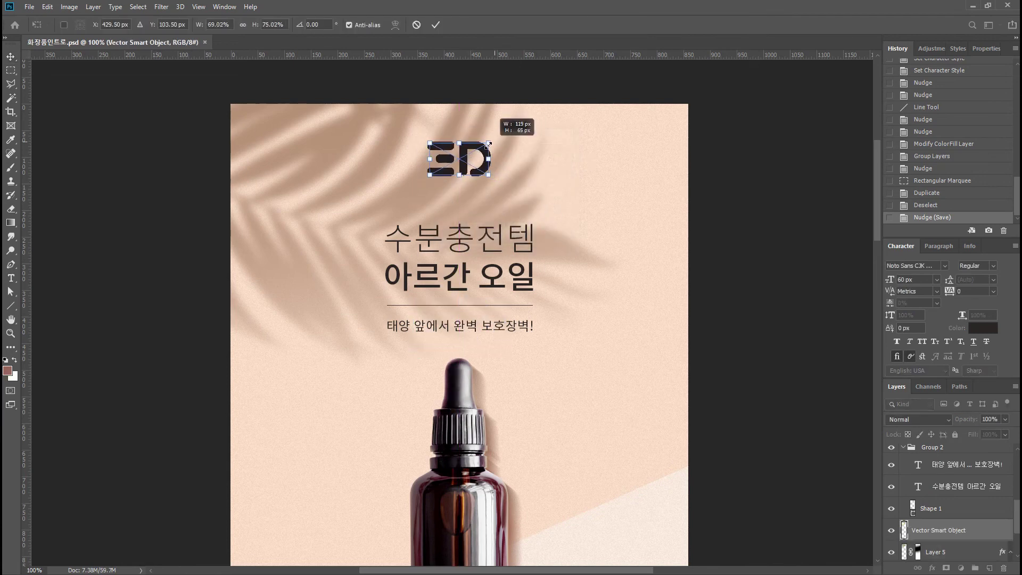
key("Return")
key("Up")
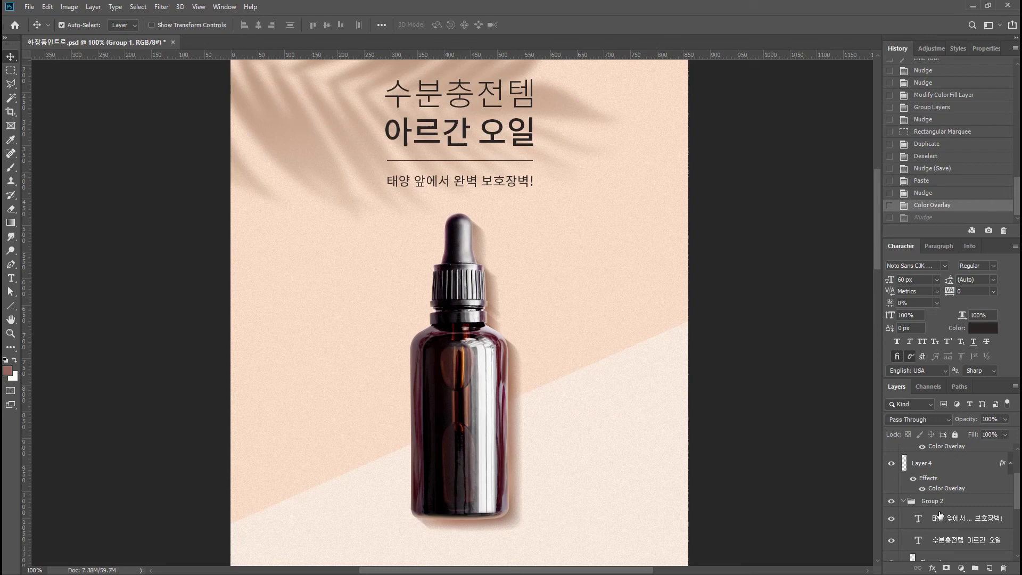
- Select the bottle group together with its shadow layer and move them down 20 px
scroll(940, 515, "up", 3)
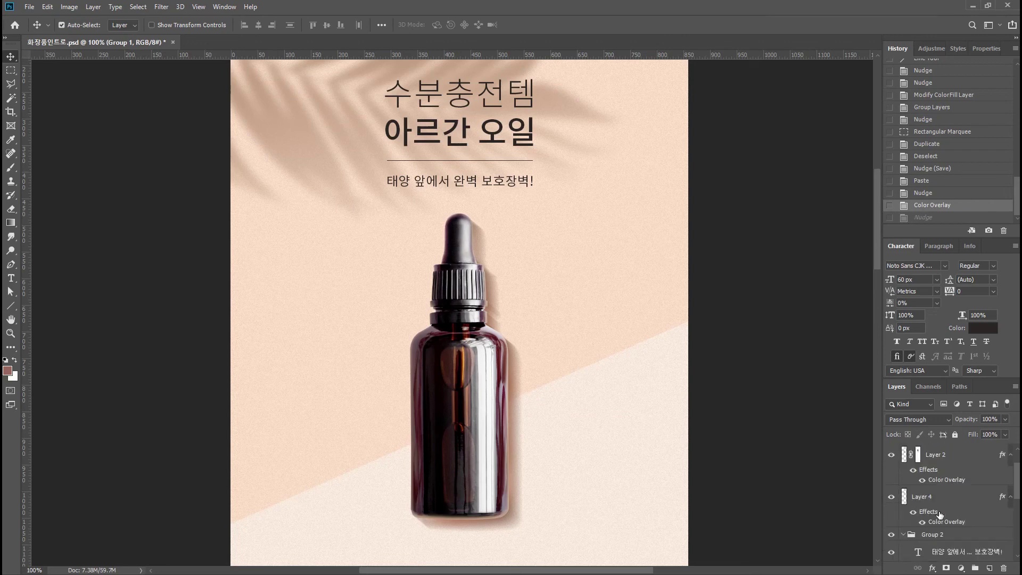
left_click(939, 495)
key("shift+Down")
key("shift+Down")
key("shift+Down")
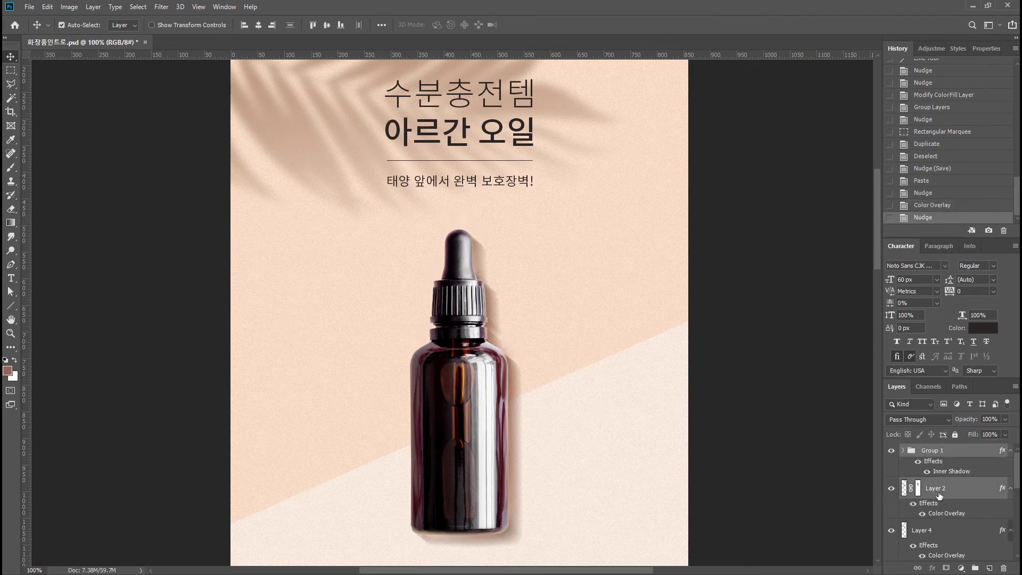
key("shift+Down")
key("shift+Up")
key("shift+Up")
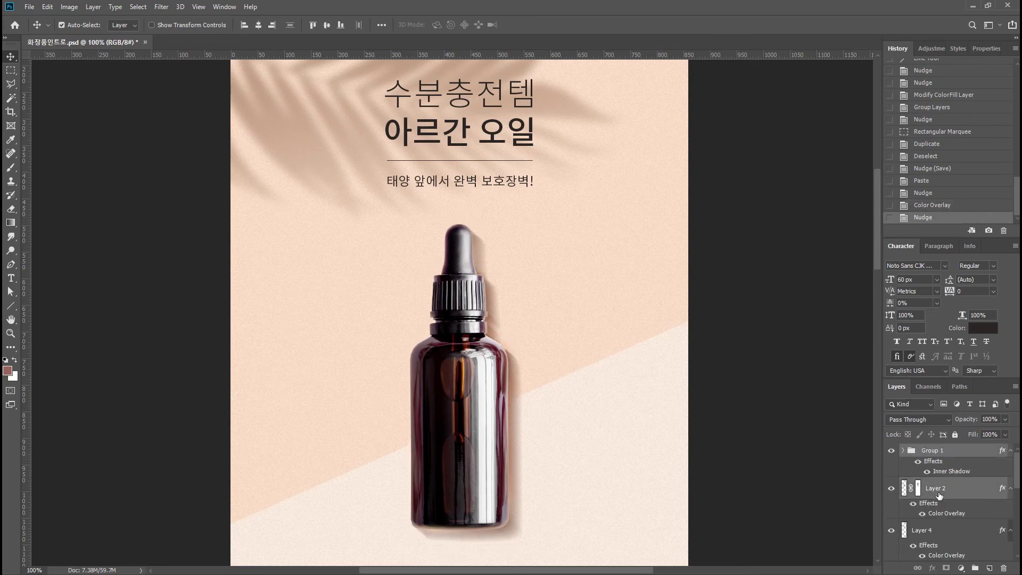
- Clean up the blemishes on the bottle cap's upper rim and ridges with the Spot Healing Brush on Layer 2 copy
key("ctrl+plus")
key("ctrl+plus")
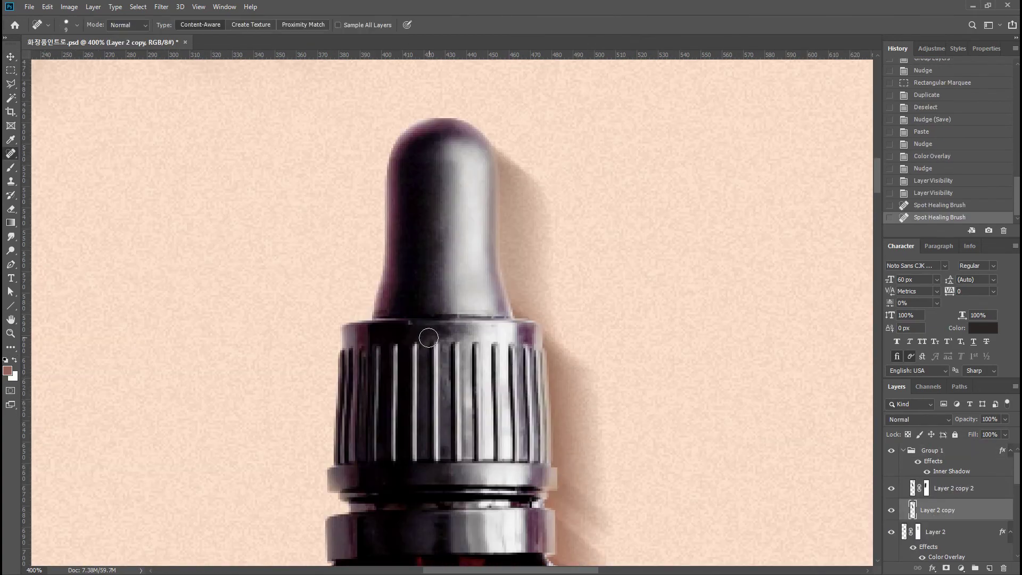
left_click(411, 321)
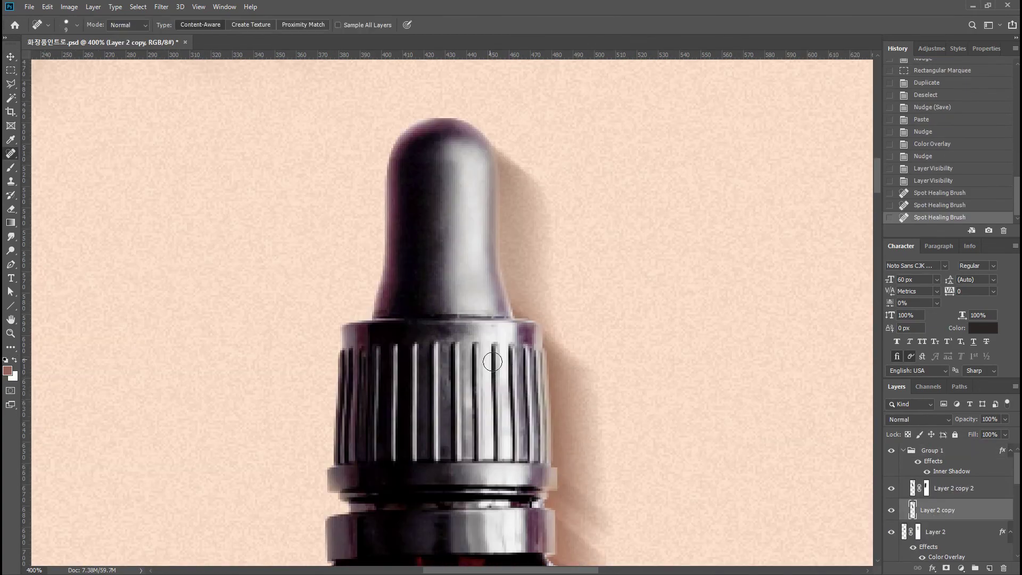
left_click(446, 314)
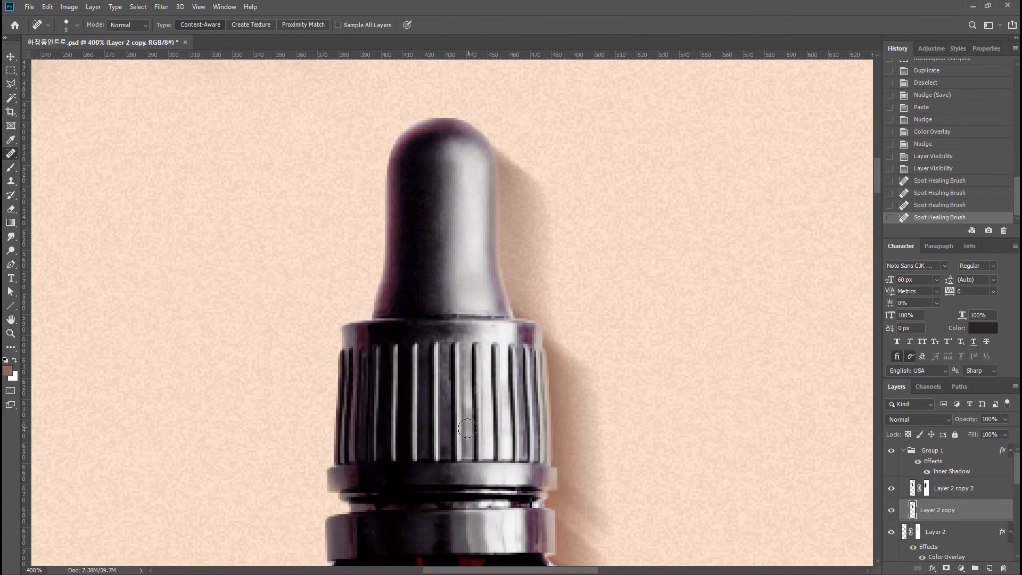
left_click_drag(445, 383, 444, 346)
left_click(446, 397)
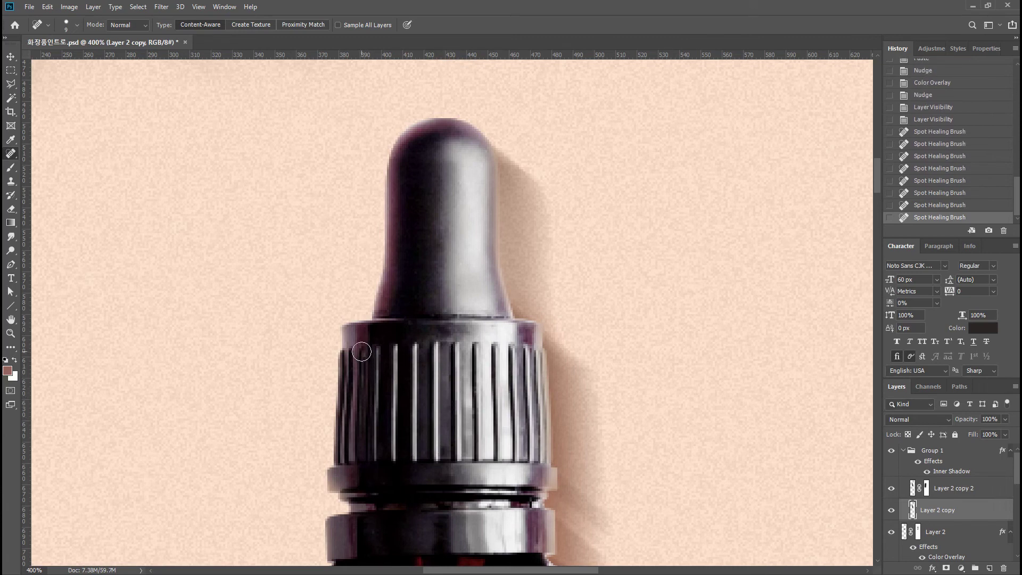
left_click(362, 355)
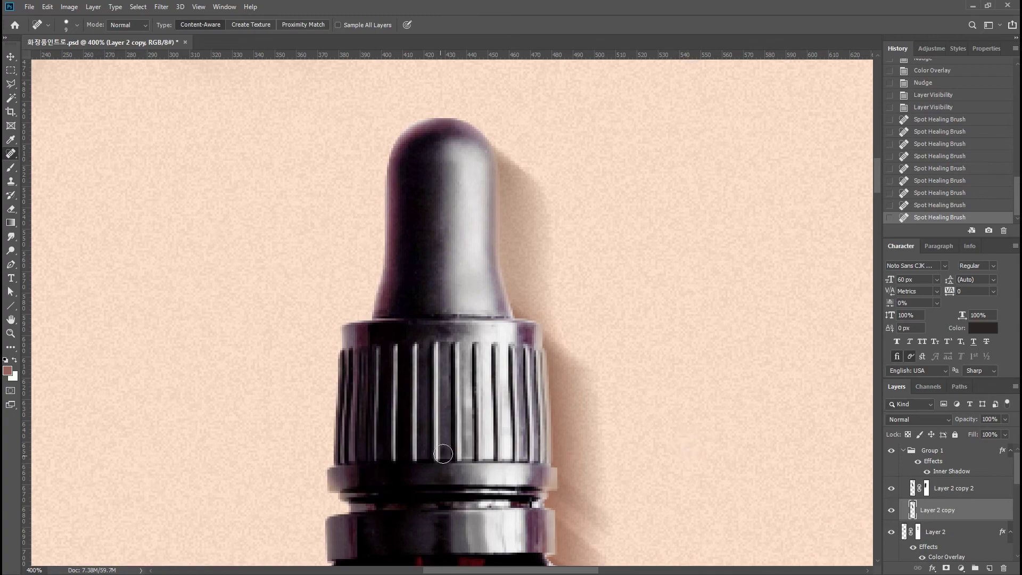
double_click(11, 333)
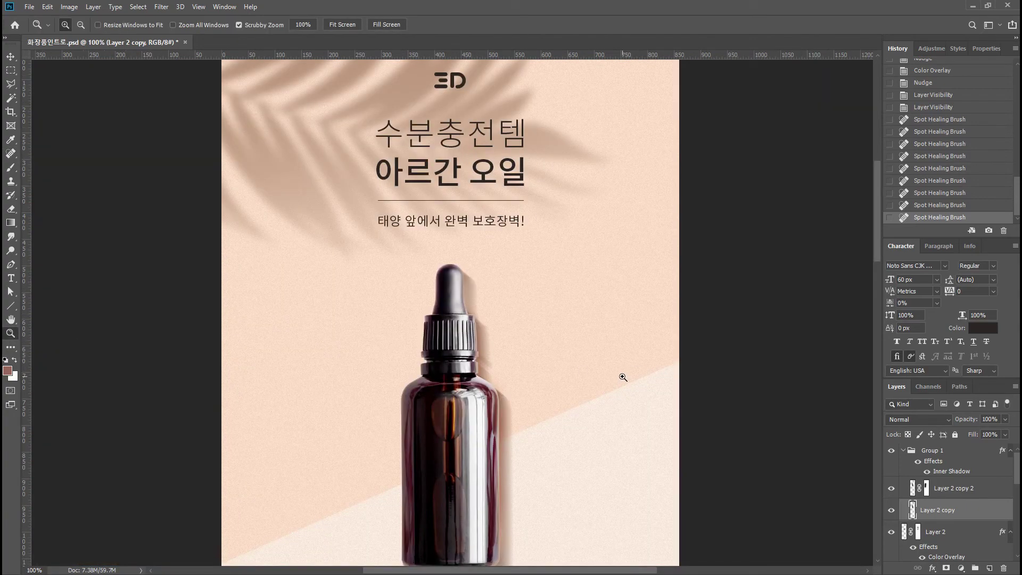
- Touch up the seam between the rubber bulb and the cap with a 1 px brush on Layer 6, undoing unwanted strokes
left_click_drag(478, 295, 485, 332)
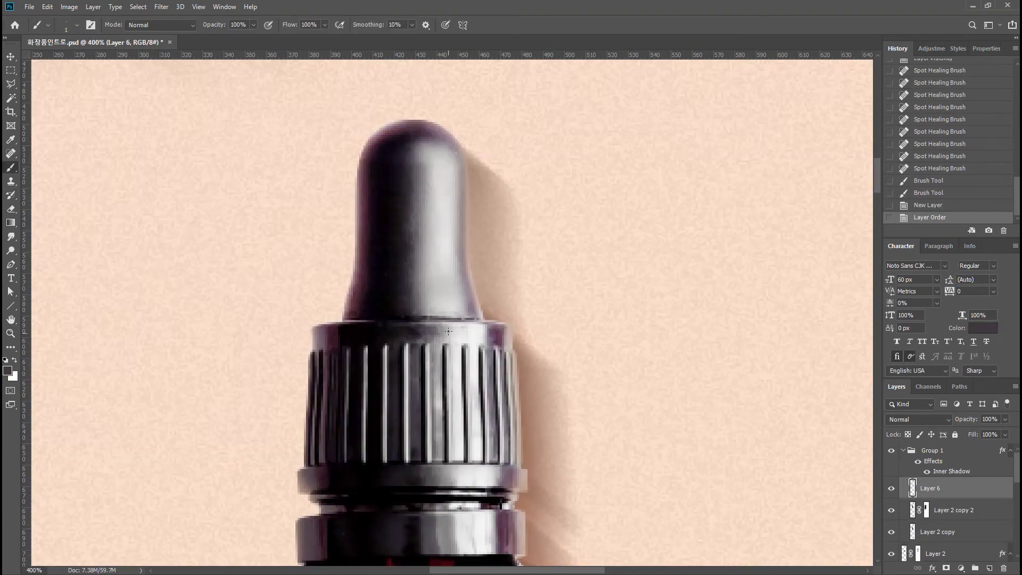
left_click_drag(435, 319, 475, 319)
key("ctrl+z")
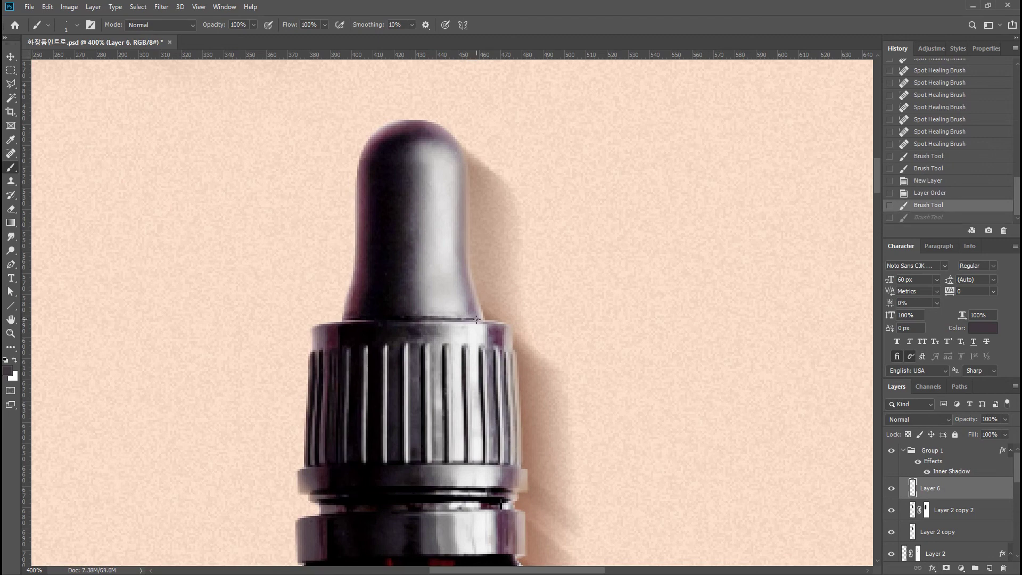
left_click(477, 320)
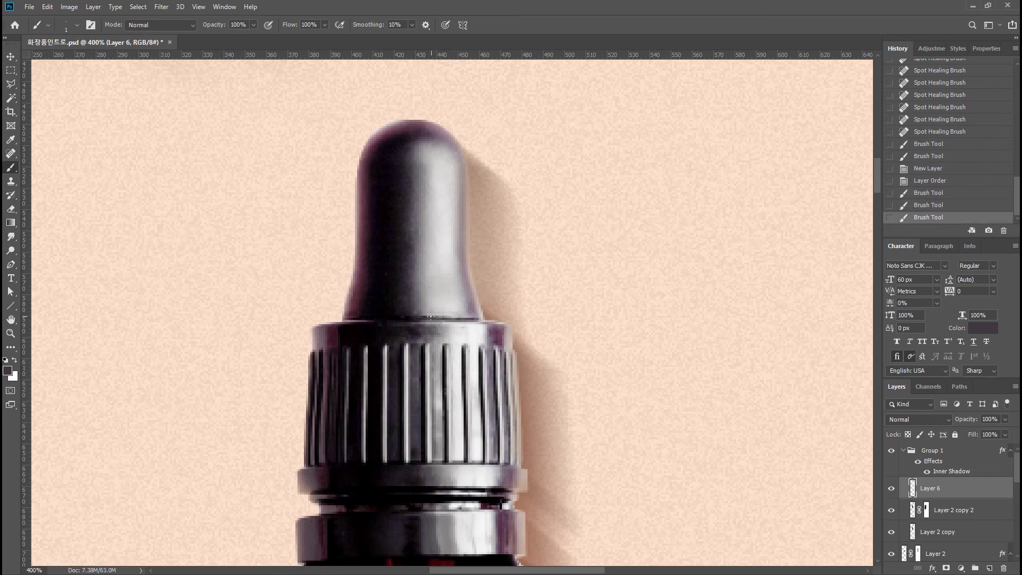
left_click_drag(428, 319, 406, 317)
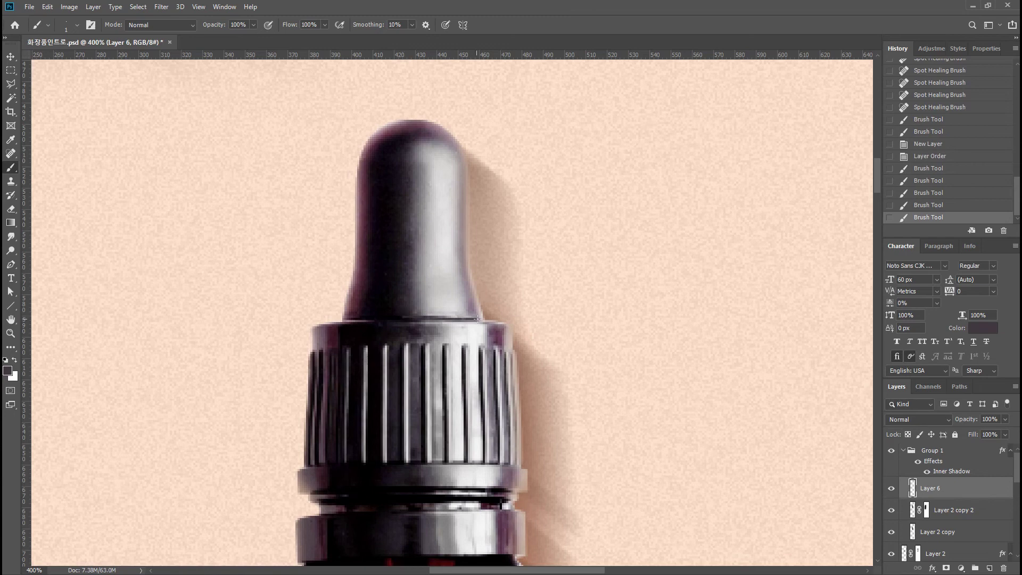
key("ctrl+z")
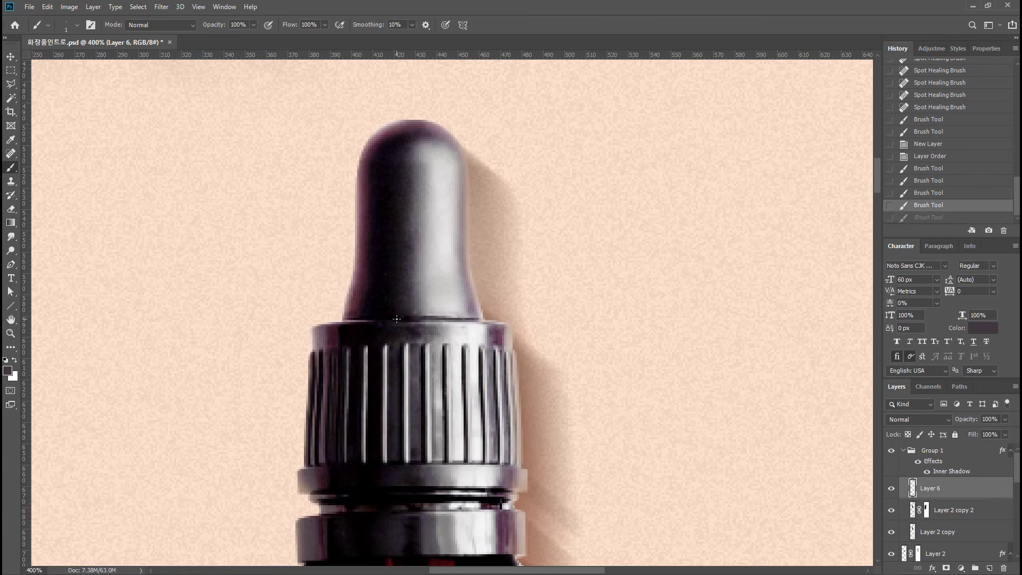
- Sample the near-black color at the bulb's base and paint along the seam above the cap with the 1 px brush
left_click(11, 139)
left_click(403, 318)
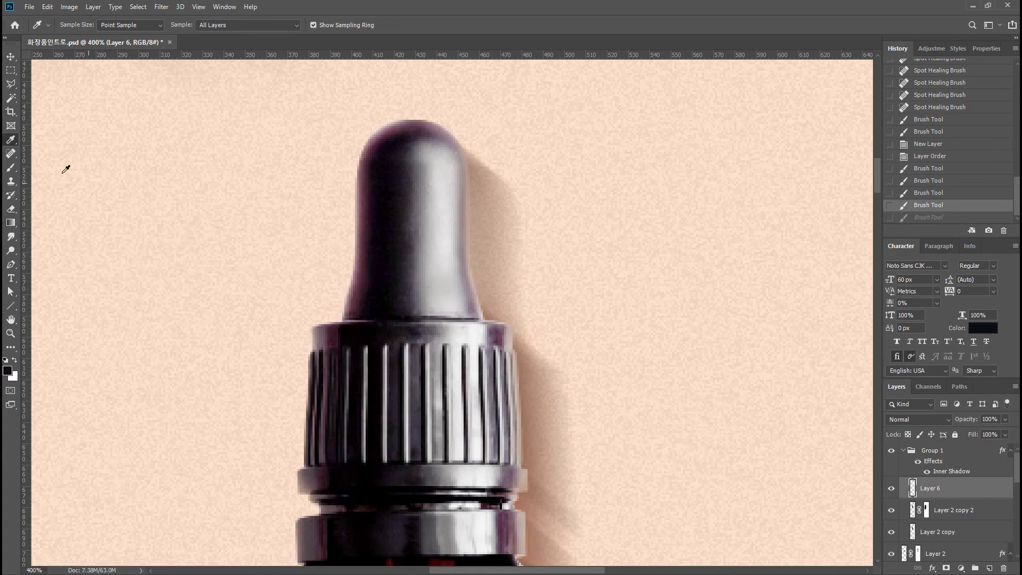
left_click(11, 169)
left_click_drag(405, 317, 430, 318)
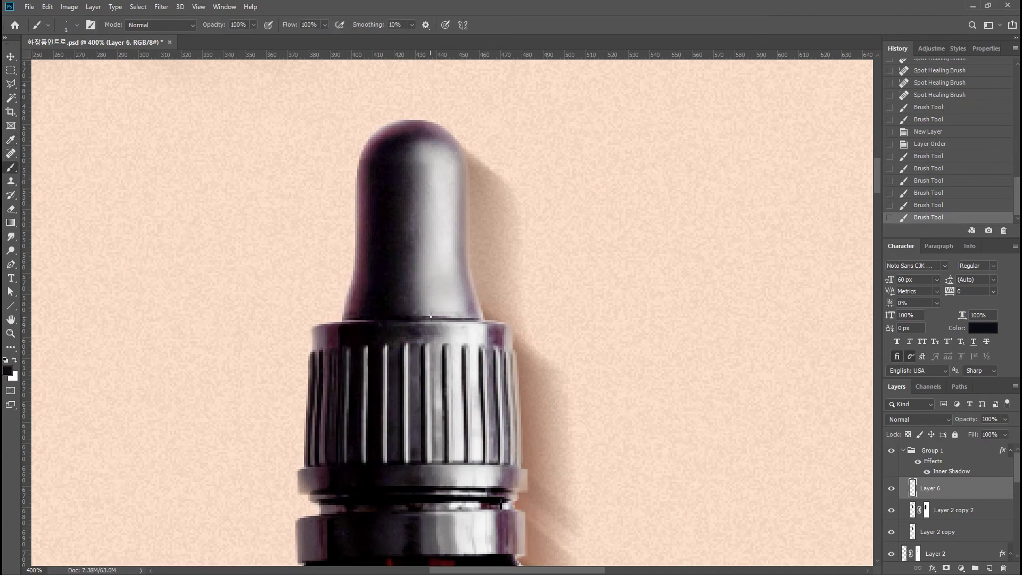
double_click(11, 333)
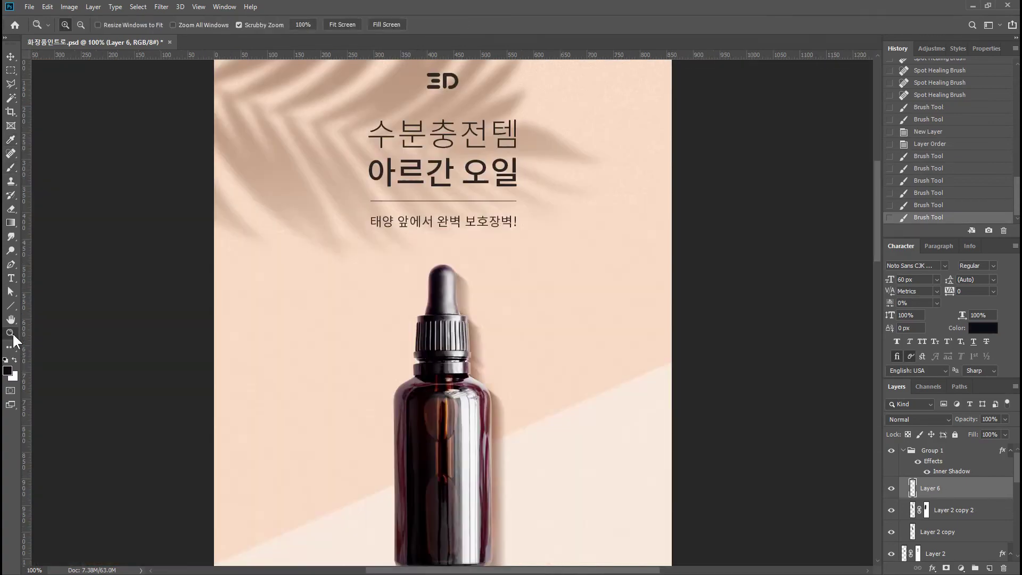
- Enlarge the title and tagline together by about 20% from their center and nudge them down 10 px
scroll(548, 388, "down", 3)
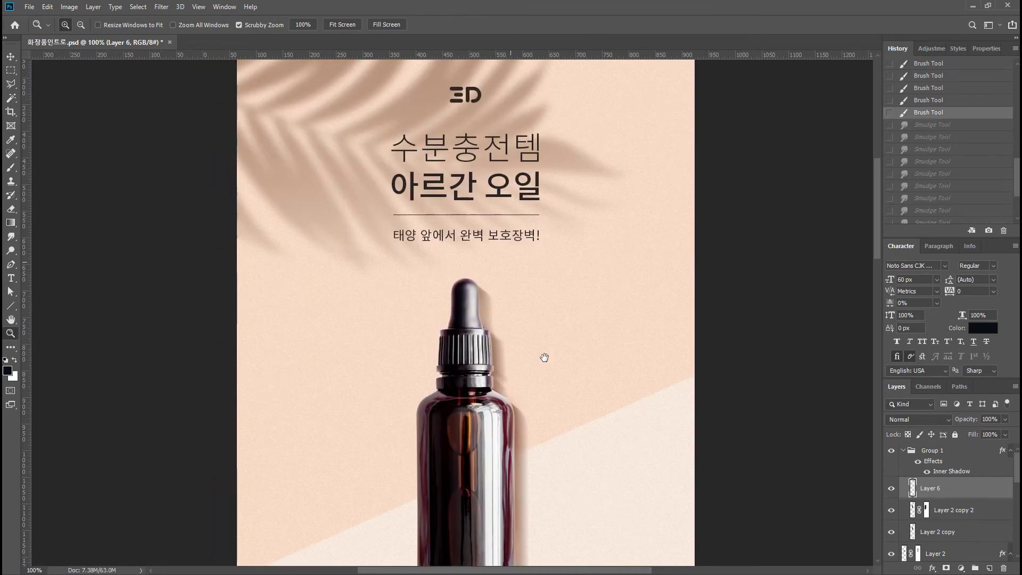
left_click(544, 358, "alt")
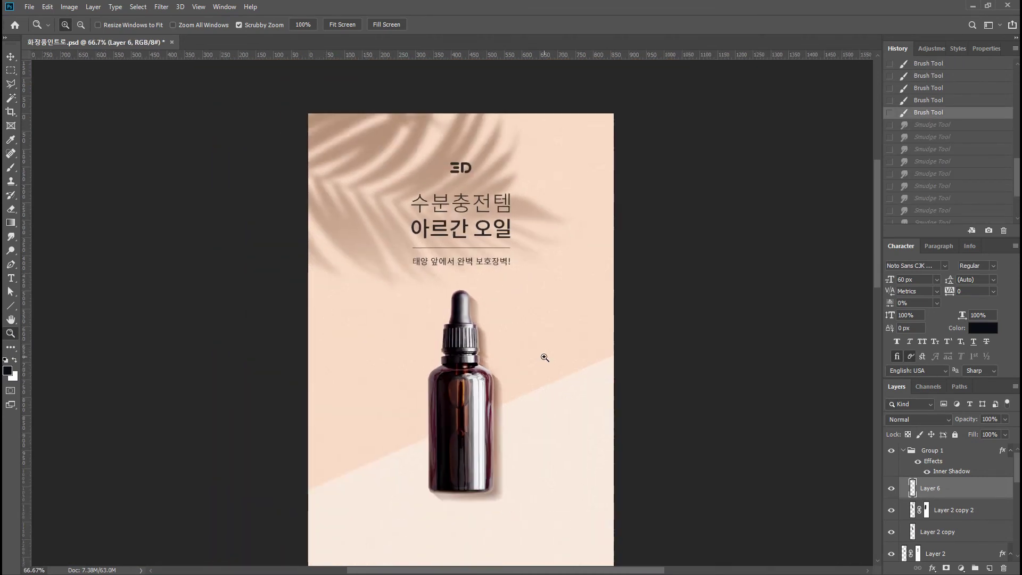
left_click(11, 56)
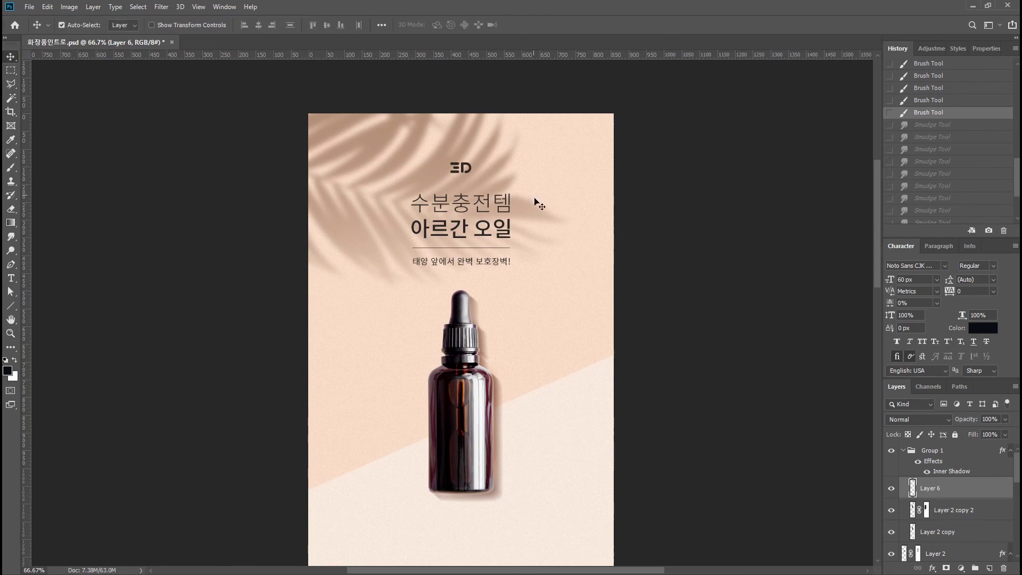
left_click(470, 209)
scroll(971, 462, "down", 3)
left_click(971, 457, "shift")
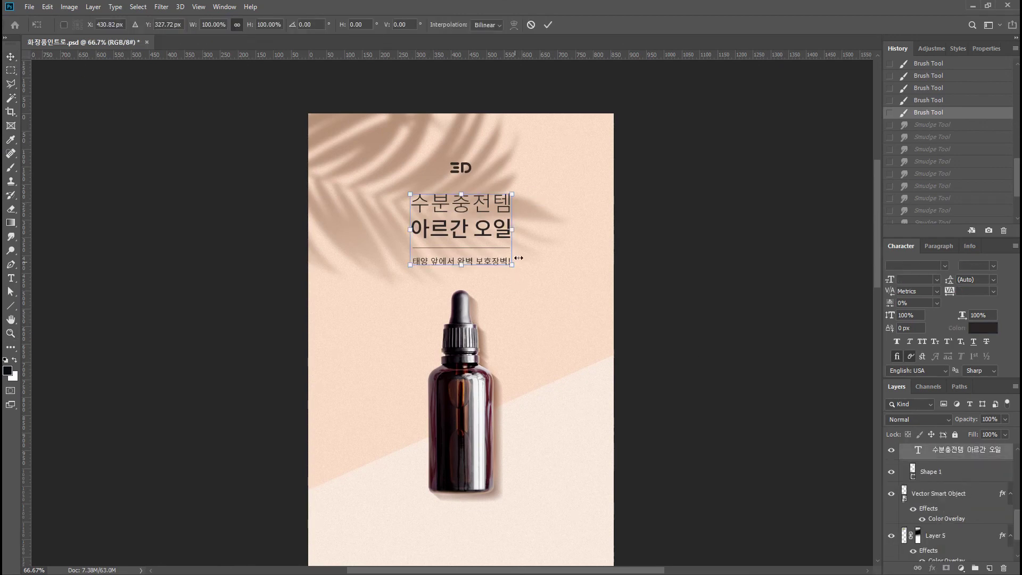
key("ctrl+t")
left_click_drag(512, 266, 527, 273)
key("Return")
key("shift+Down")
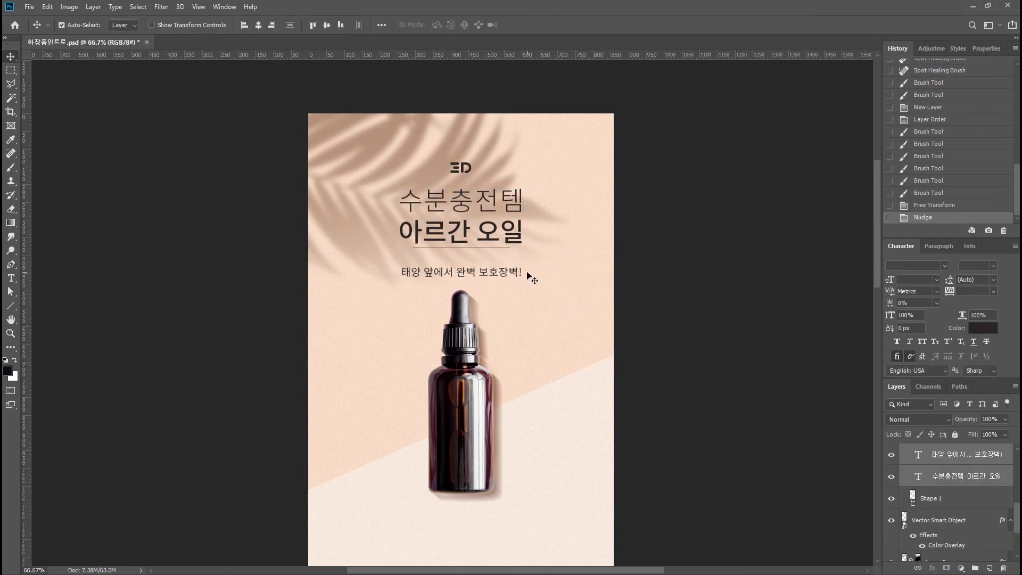
- Nudge the 3D logo above the title down 6 px
left_click(462, 169)
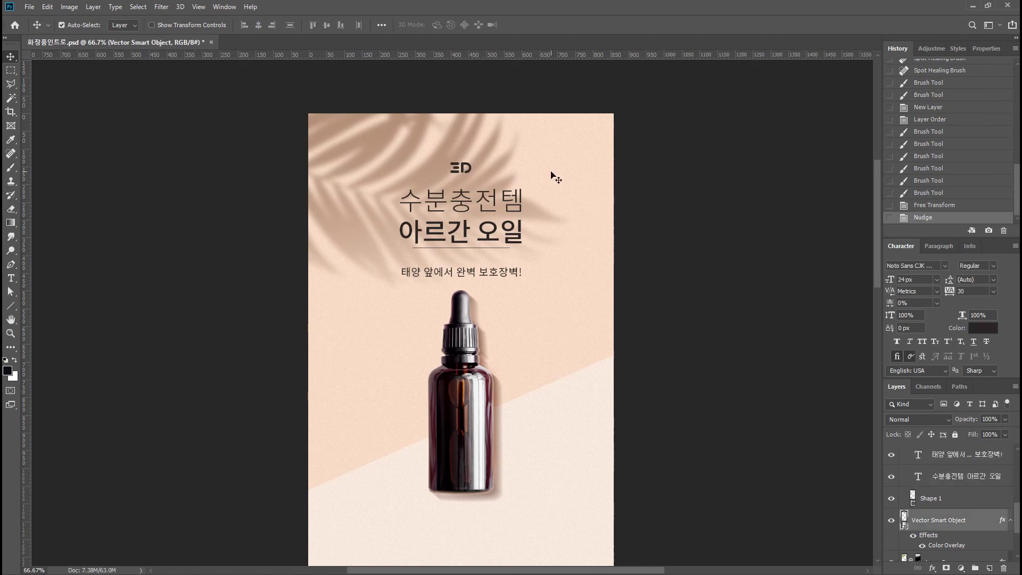
key("Down")
key("Down")
key("Down")
key("Down")
key("Down")
key("Down")
- Try the layout with the divider line hidden and the tagline moved up about 20 px toward the title
left_click(490, 248)
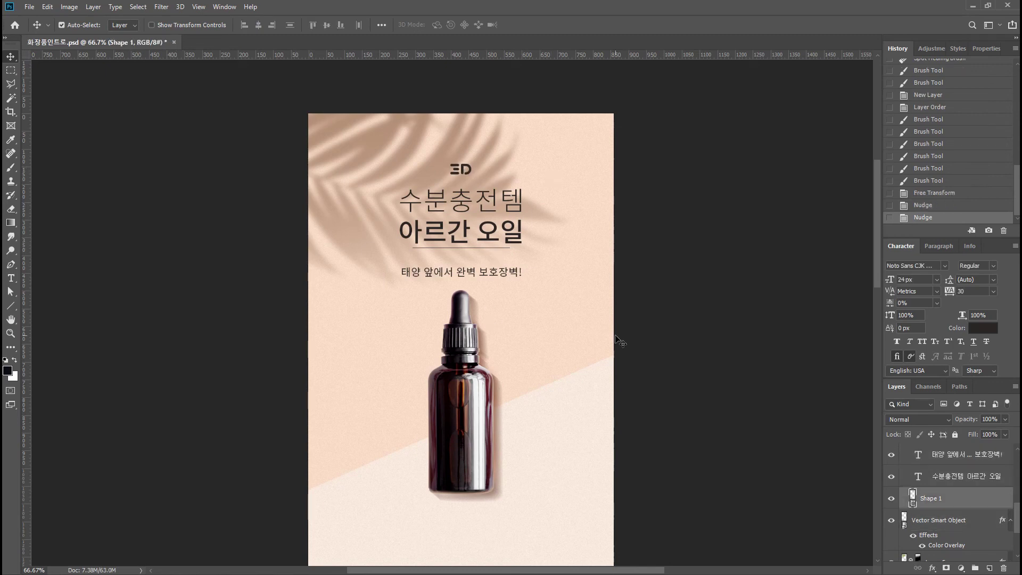
left_click(892, 498)
left_click(503, 267)
key("shift+Up")
key("shift+Up")
key("shift+Up")
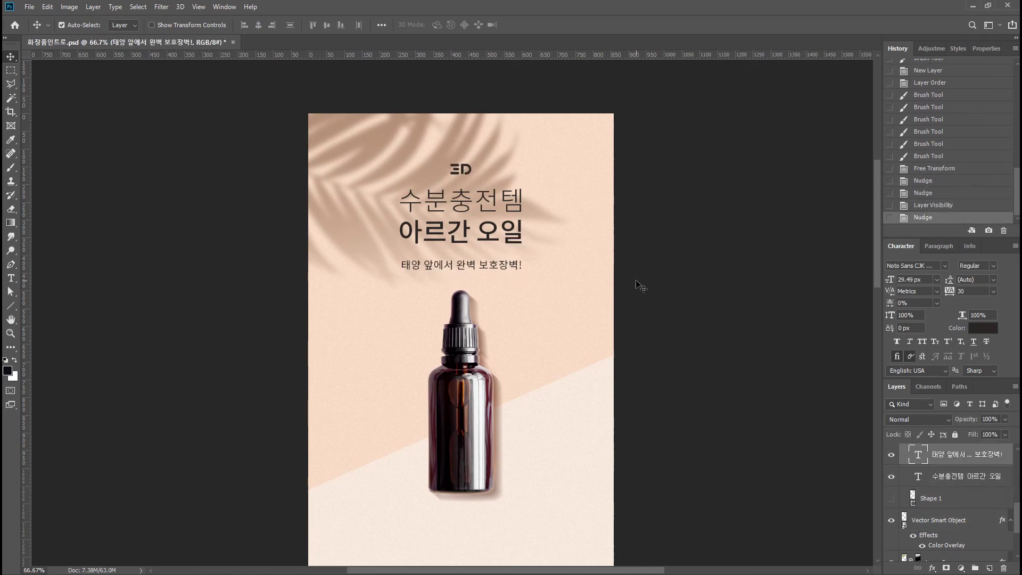
key("ctrl+z")
left_click(892, 499)
- Lengthen the divider line under the title by 30 px at each end and move it down 20 px
left_click(937, 499)
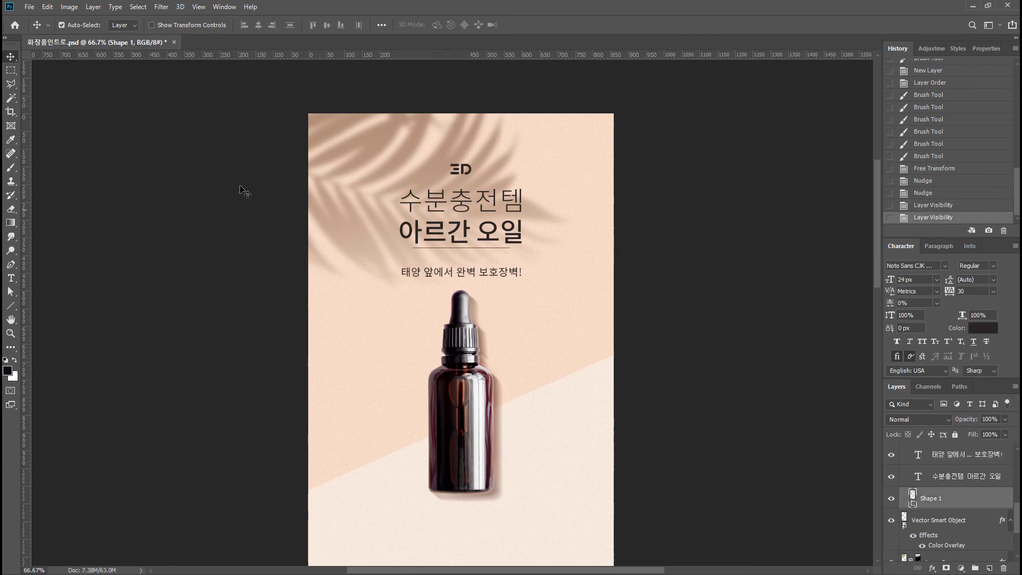
key("a")
key("shift+Left")
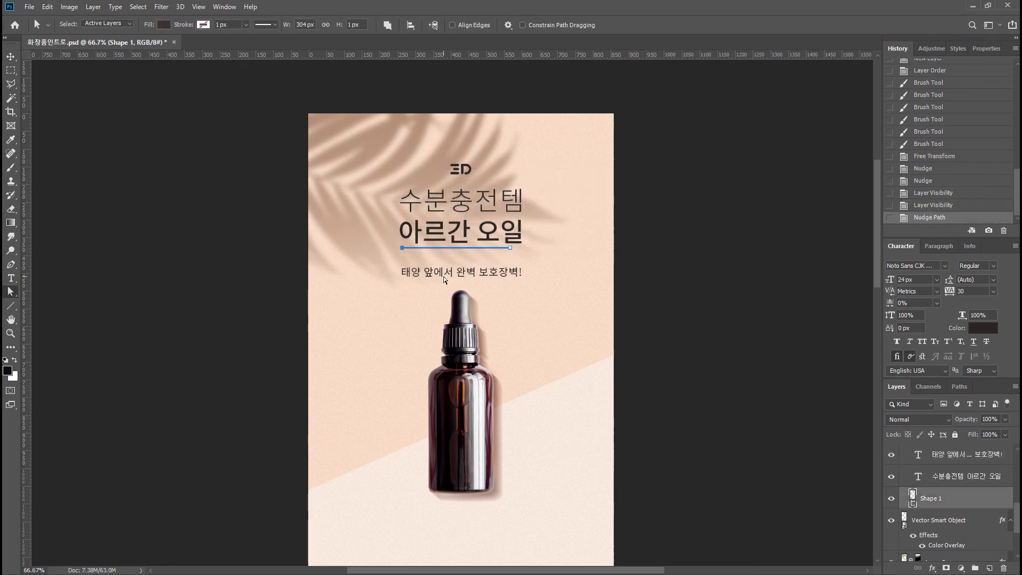
key("shift+Right")
key("shift+Right")
key("shift+Right")
left_click(10, 59)
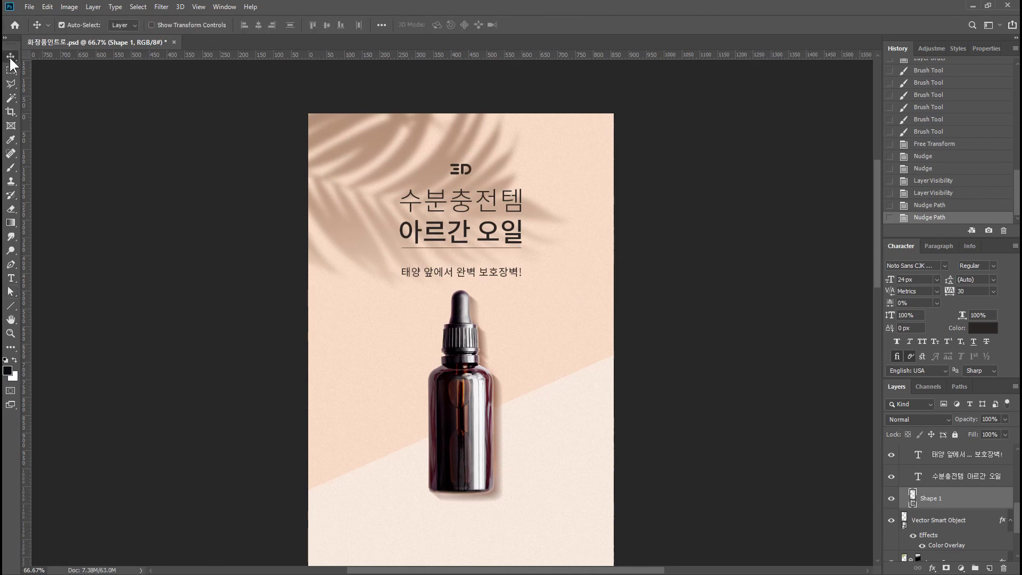
key("shift+Down")
key("shift+Down")
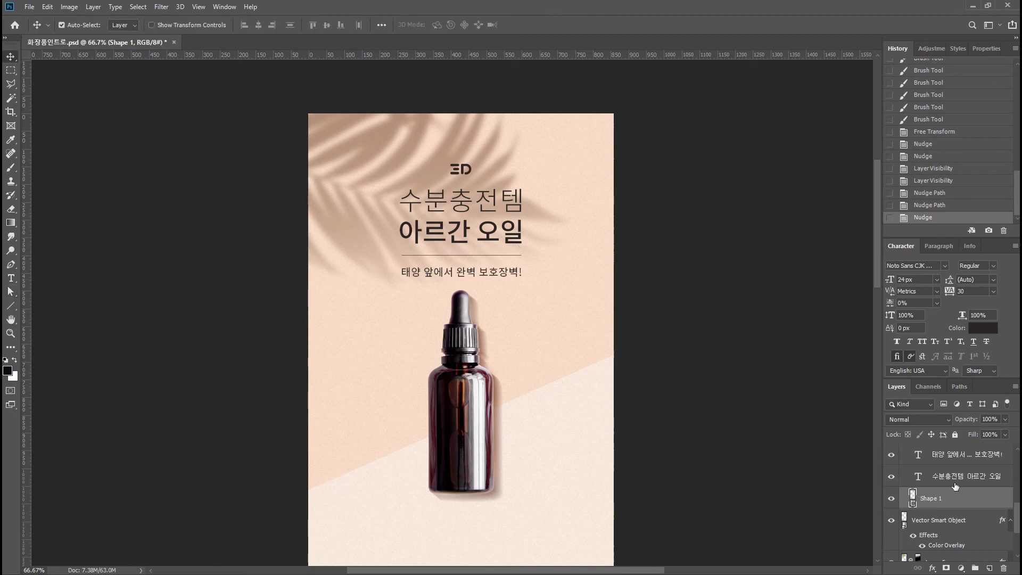
- Nudge Group 2 with the title, divider and tagline down 10 px
scroll(956, 486, "up", 3)
left_click(951, 535)
key("shift+Down")
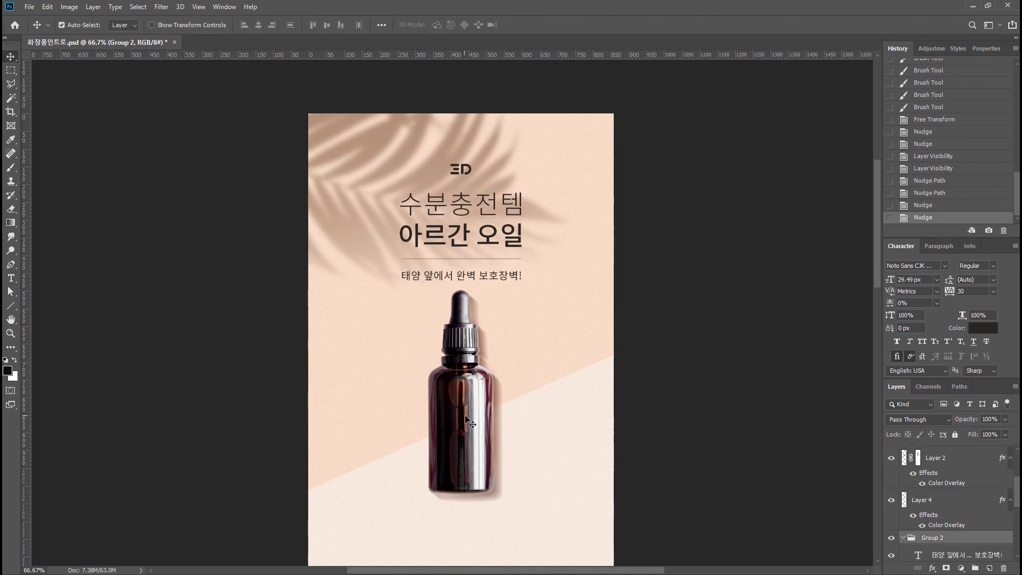
- Move the bottle's Group 1 together with its shadow layers down 40 px
left_click(471, 423)
scroll(946, 490, "up", 2)
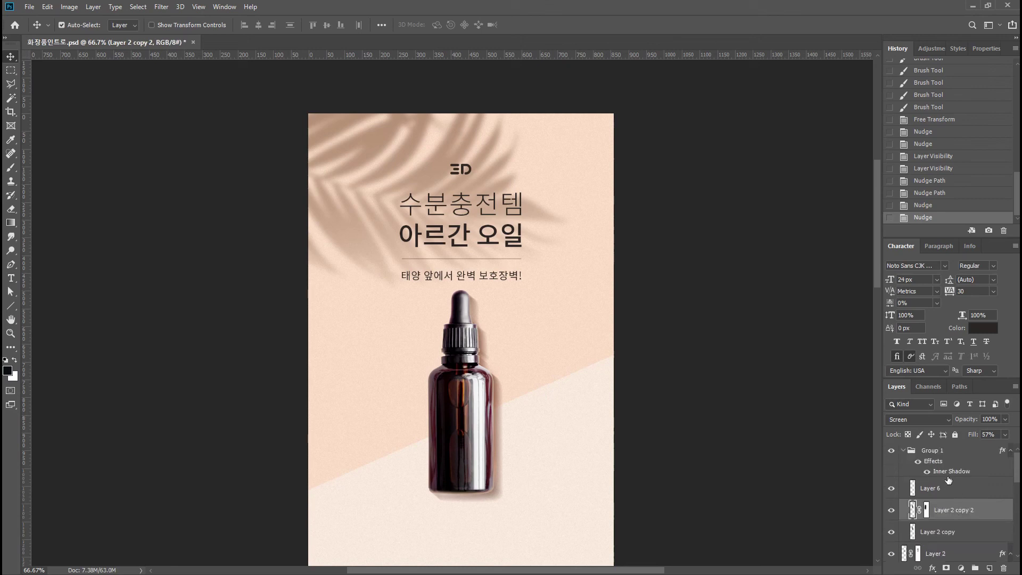
left_click(944, 452)
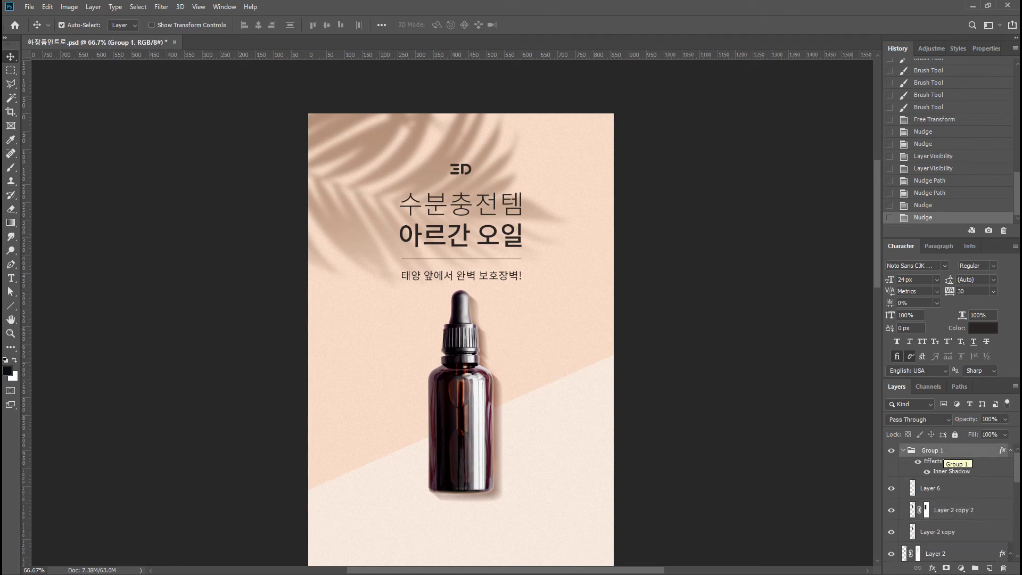
scroll(943, 468, "down", 3)
left_click(939, 476)
key("shift+Down")
key("shift+Down")
key("shift+Down")
key("shift+Down")
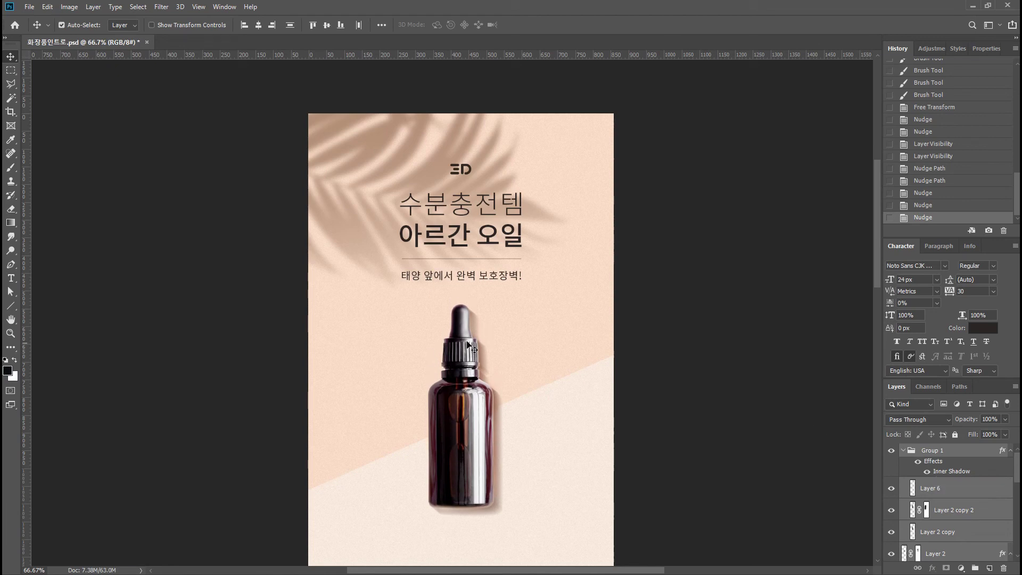
- Shift the two-tone background layer Rectangle 1 down 50 px
left_click(572, 346)
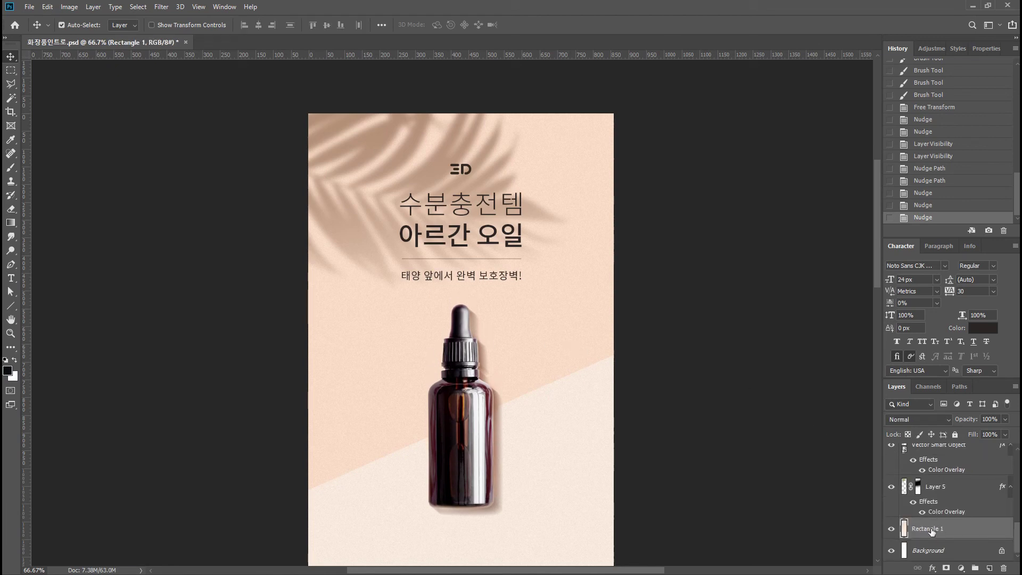
key("shift+Down")
key("shift+Down")
key("shift+Down")
key("shift+Down")
key("shift+Down")
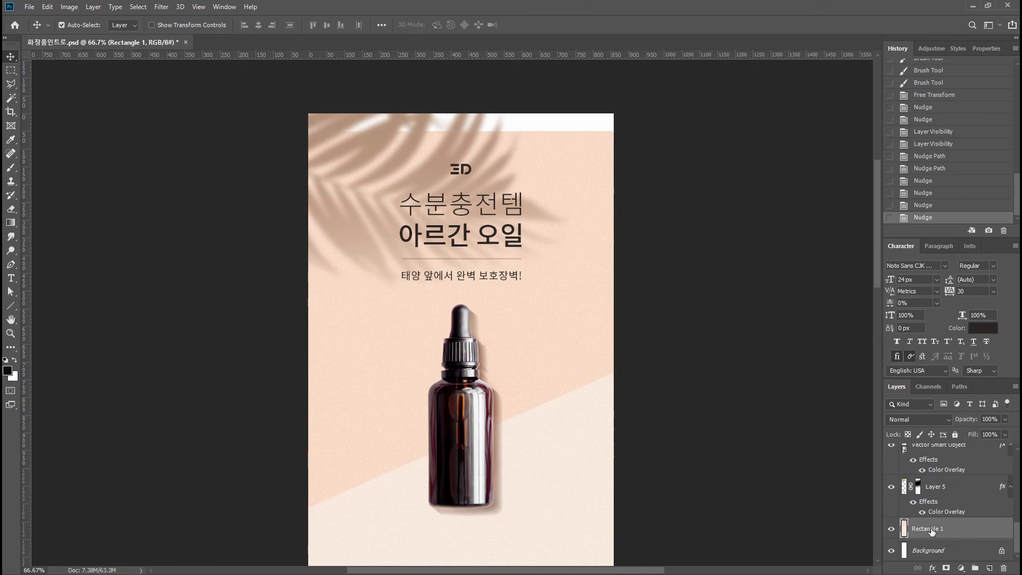
- Duplicate a full-width strip of the peach background upward on Rectangle 1 to fill the white gap along the canvas's upper edge
left_click(11, 70)
left_click_drag(280, 144, 617, 273)
key("v")
left_click_drag(583, 190, 583, 166)
key("ctrl+d")
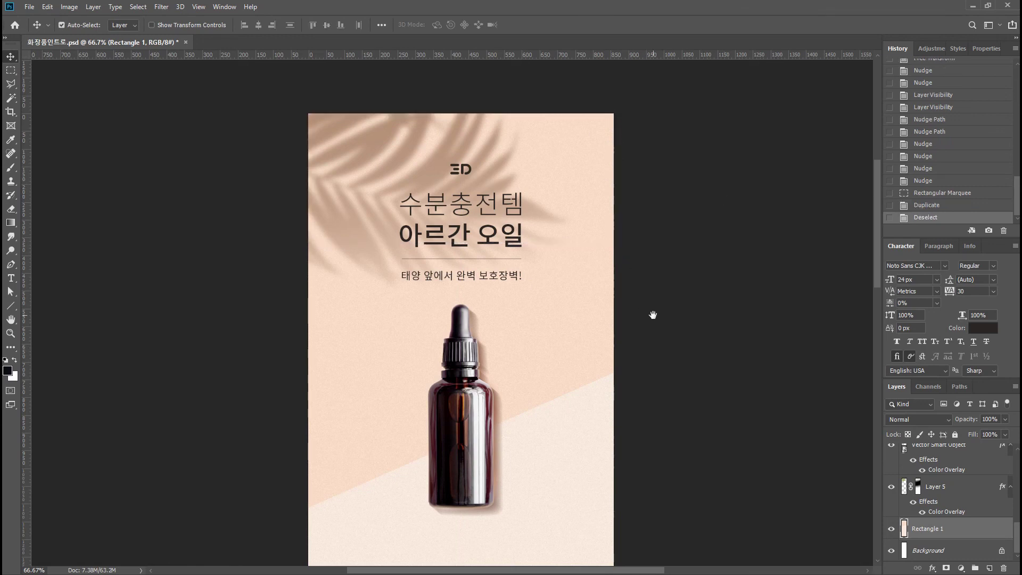
- Rotate the palm-leaf shadow counterclockwise with Free Transform and reposition it toward the canvas's upper-left corner
left_click_drag(652, 314, 654, 301)
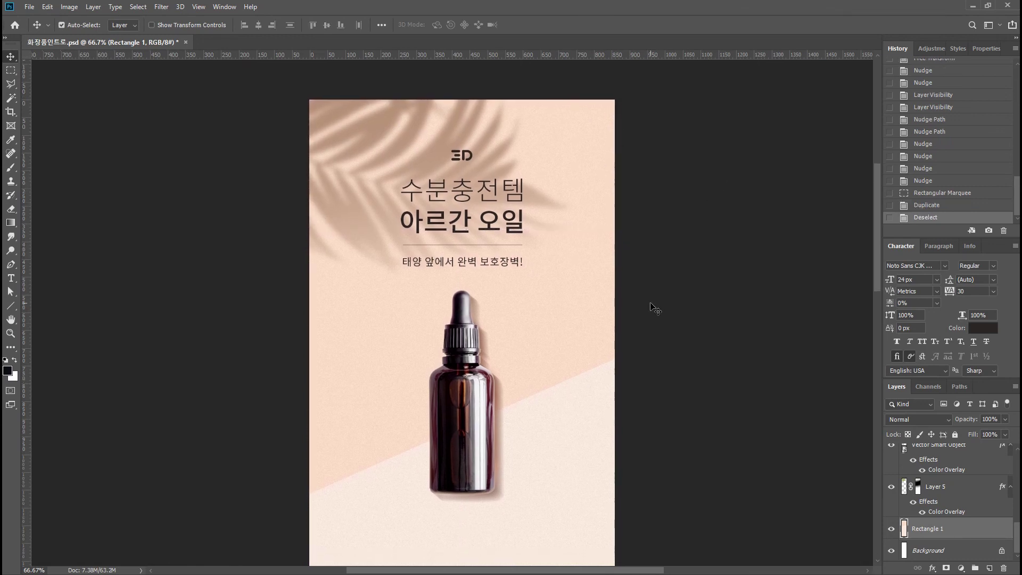
key("ctrl+t")
left_click_drag(622, 300, 579, 130)
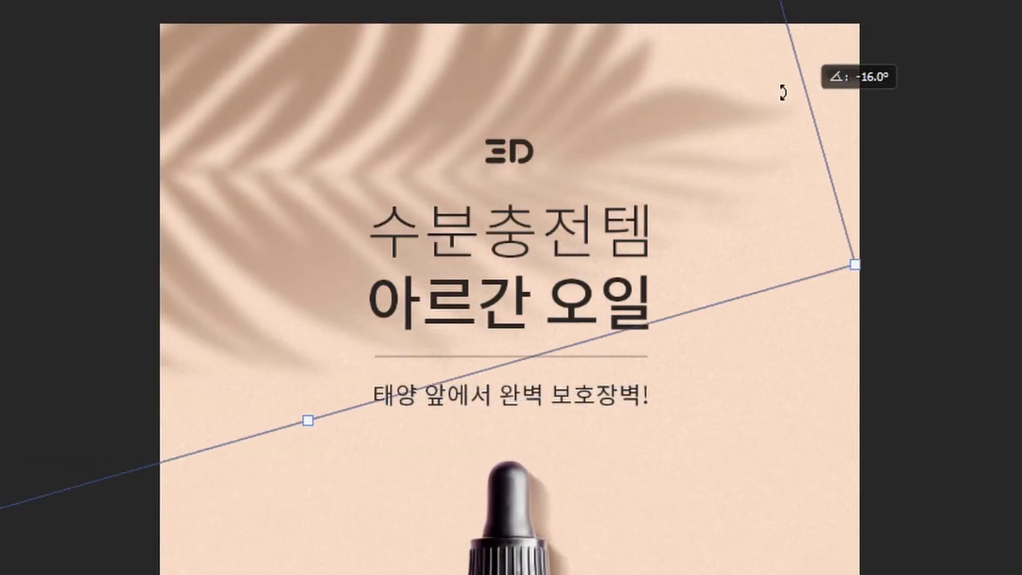
left_click_drag(783, 92, 701, 27)
left_click_drag(411, 358, 234, 543)
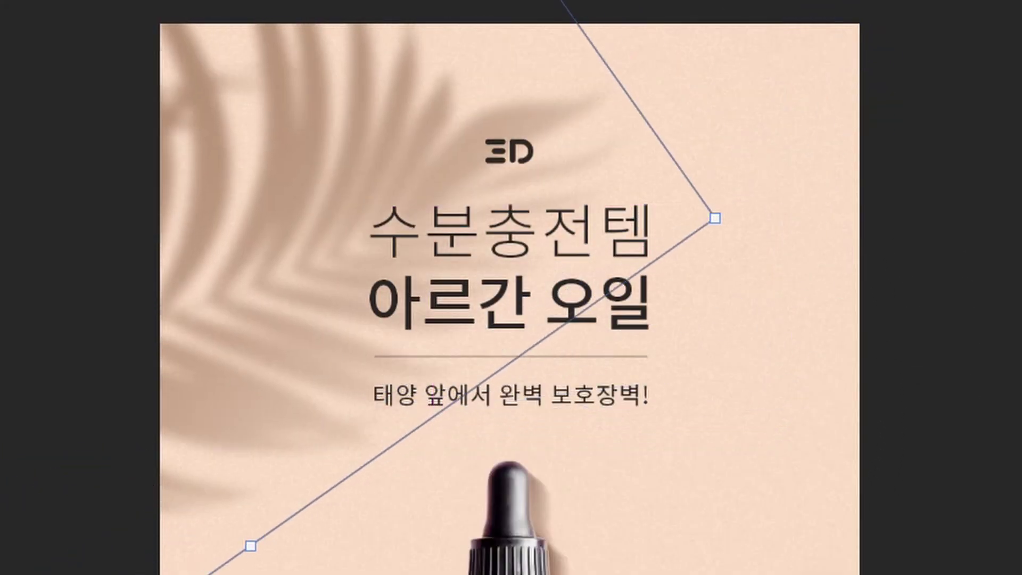
left_click_drag(295, 551, 403, 415)
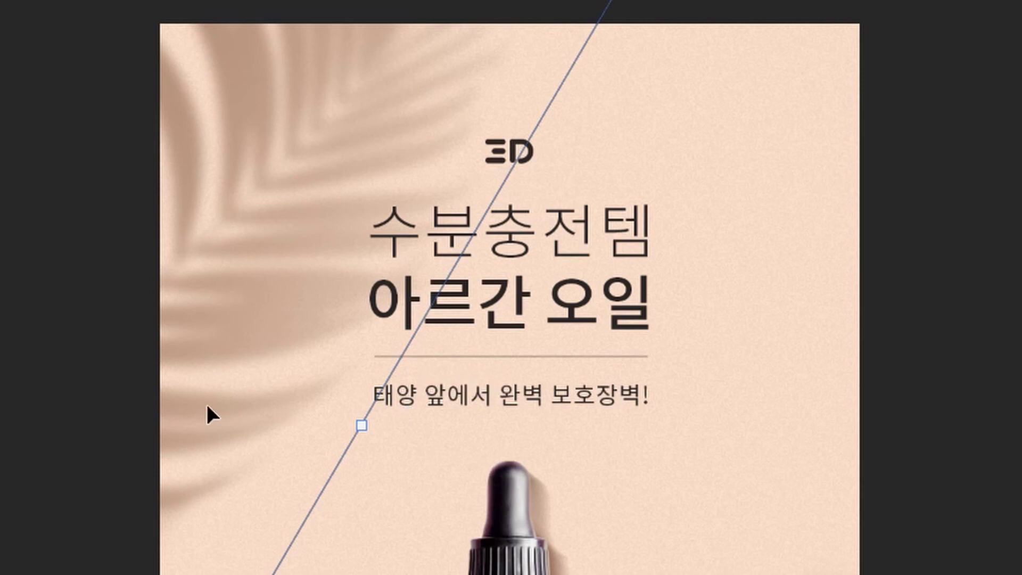
key("Return")
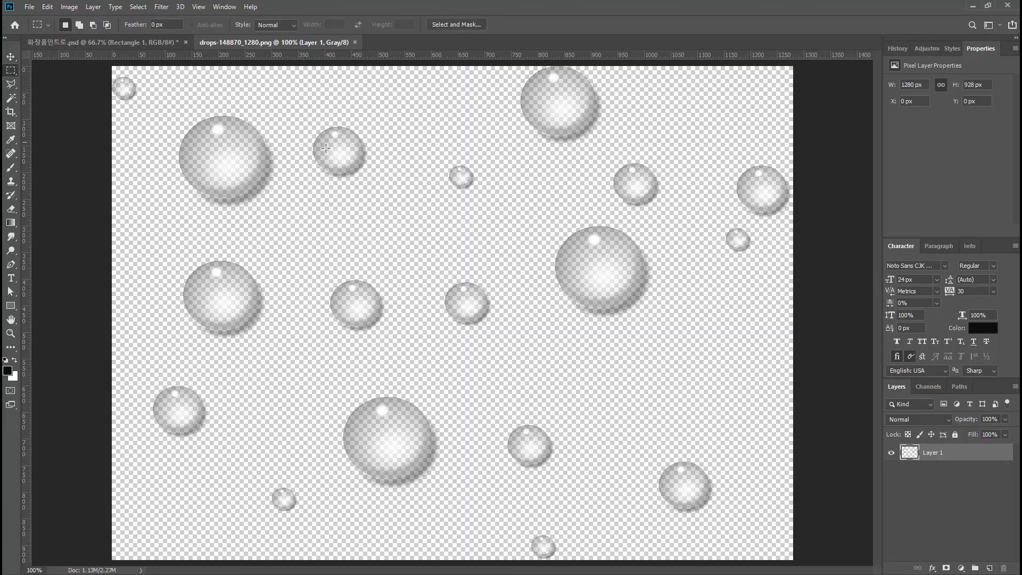
- Copy a medium water drop from drops-148870_1280.png and paste three copies of it above Rectangle 1 in the intro document
left_click_drag(298, 113, 386, 187)
left_click(82, 42)
left_click(11, 56)
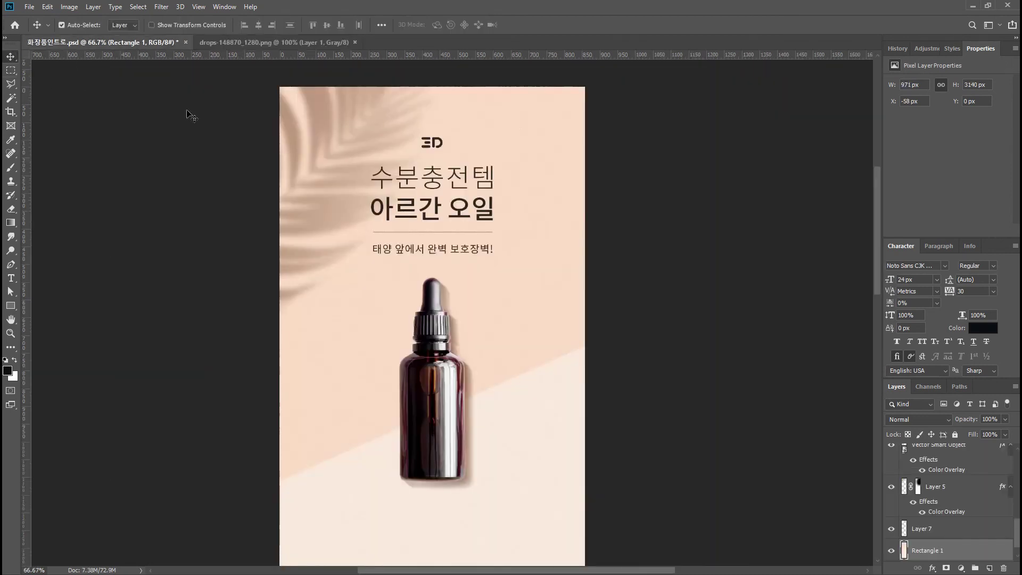
key("ctrl+v")
left_click(512, 314)
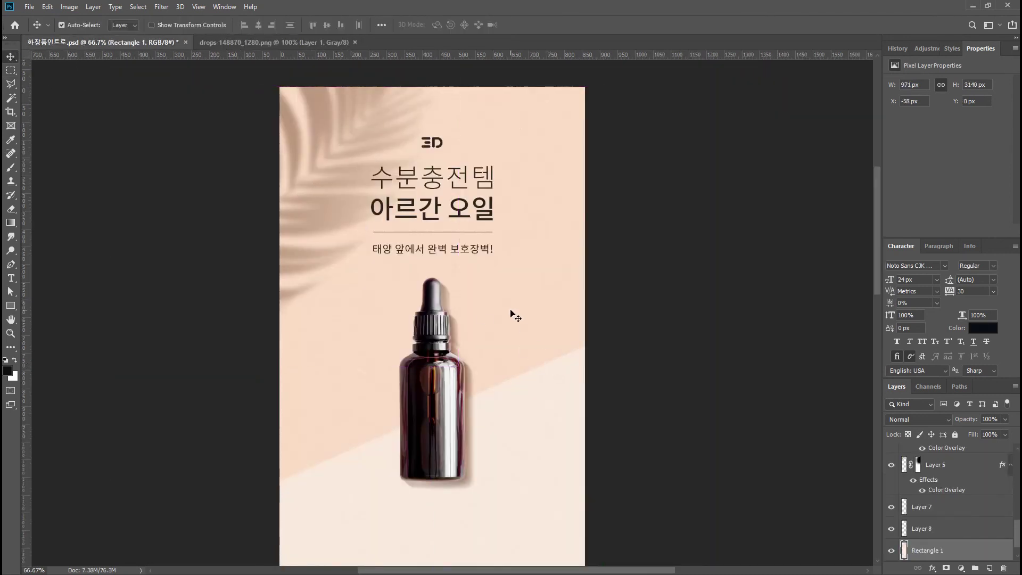
key("ctrl+v")
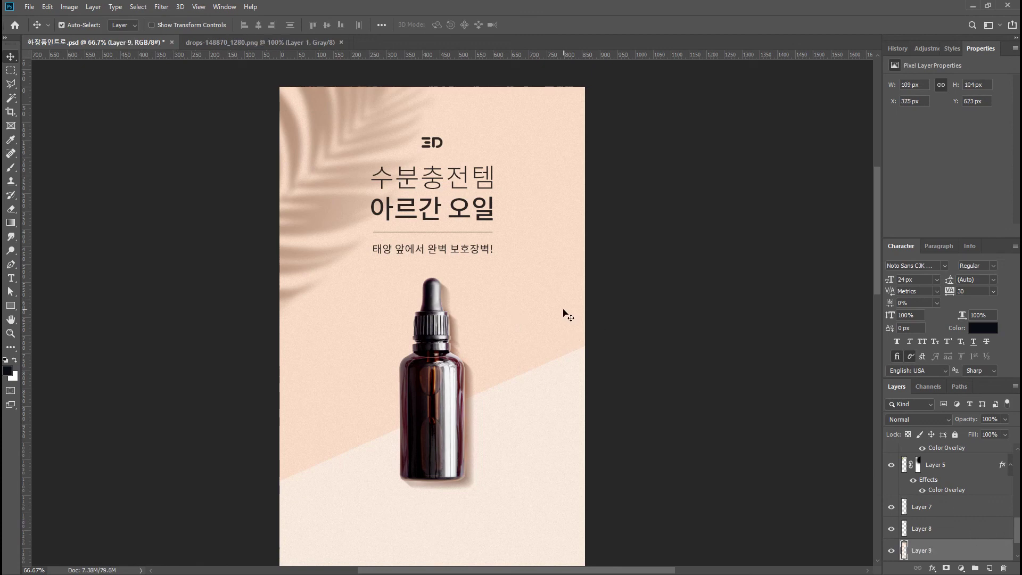
- Place the full-size drop beside the bottle on the diagonal color edge, with the Layer 8 drop at about 44 × 42 px below it
key("ctrl+t")
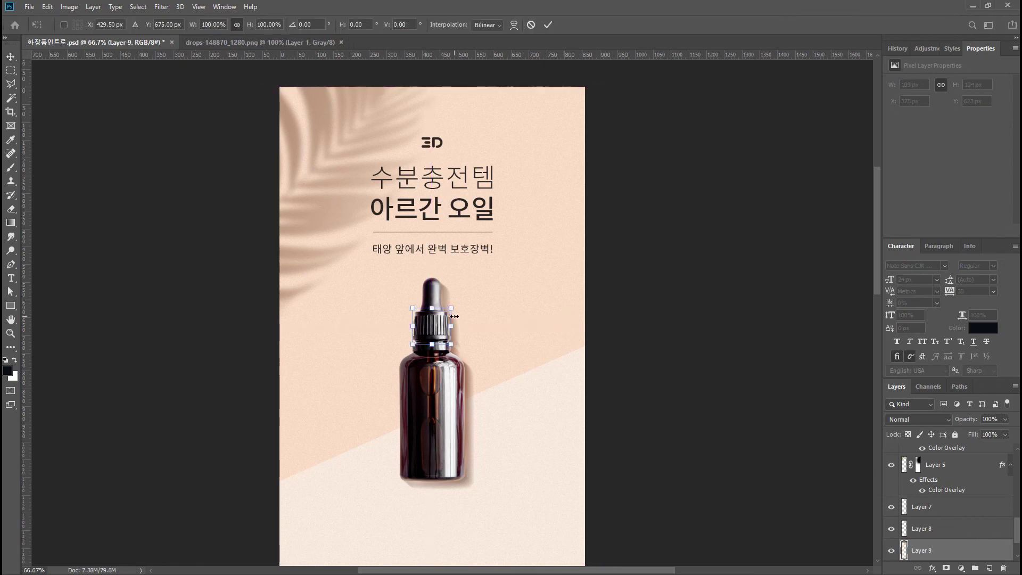
left_click_drag(441, 328, 553, 362)
left_click_drag(553, 362, 554, 361)
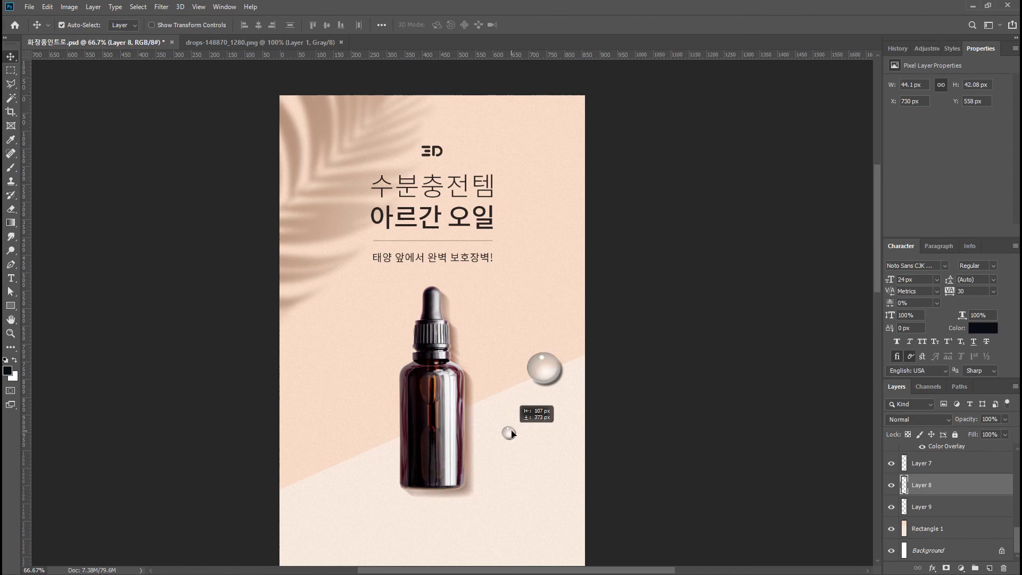
left_click_drag(510, 433, 512, 435)
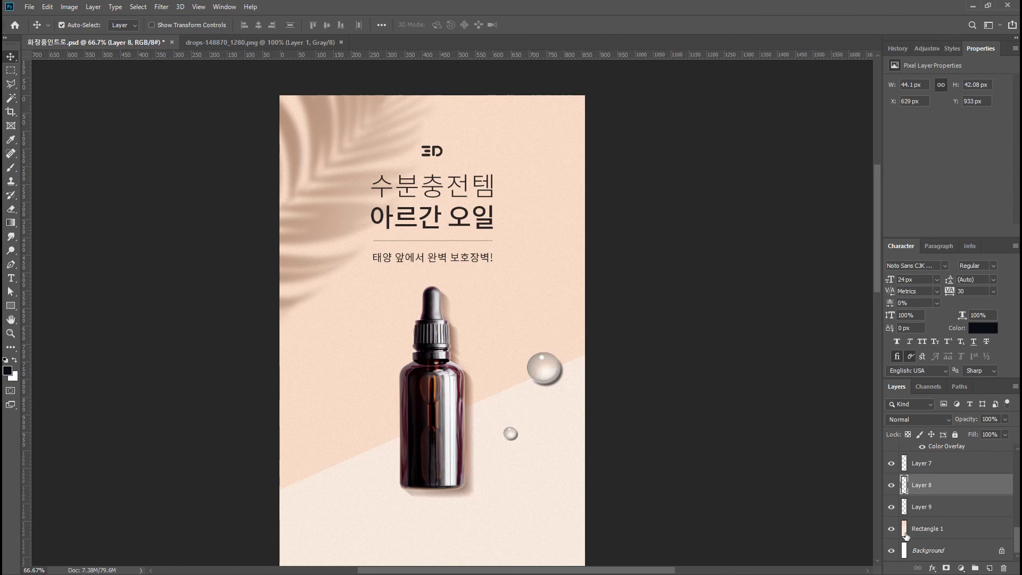
- Scale the Layer 7 drop to about 56 × 52 px, place it between the other two drops, and bring its layer to the front
left_click(946, 466)
key("ctrl+t")
left_click_drag(438, 330, 336, 340)
left_click_drag(349, 319, 549, 431)
key("Return")
key("ctrl+shift+bracketright")
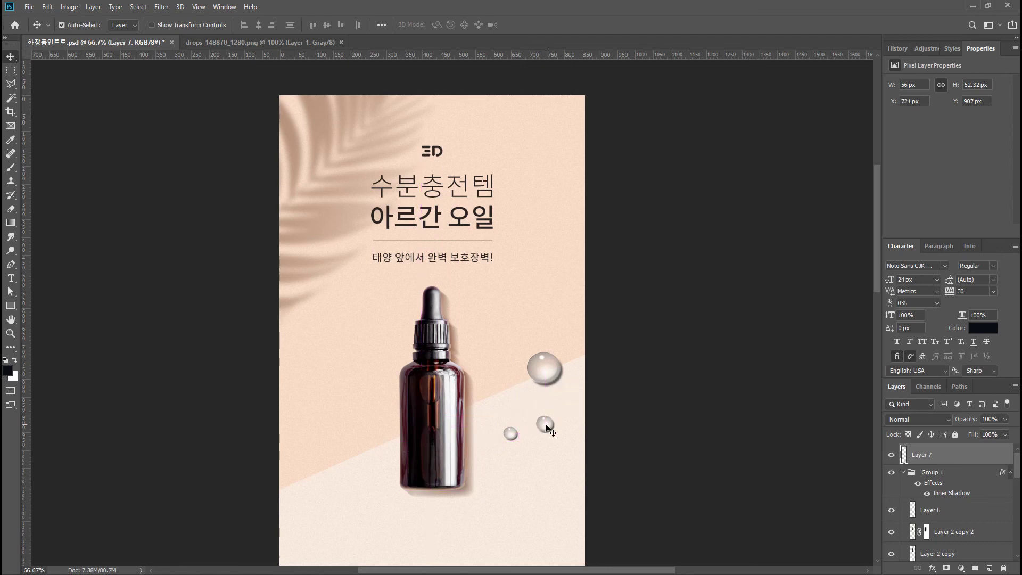
- Set the blend mode of the three water drop layers to Linear Burn
left_click(540, 359)
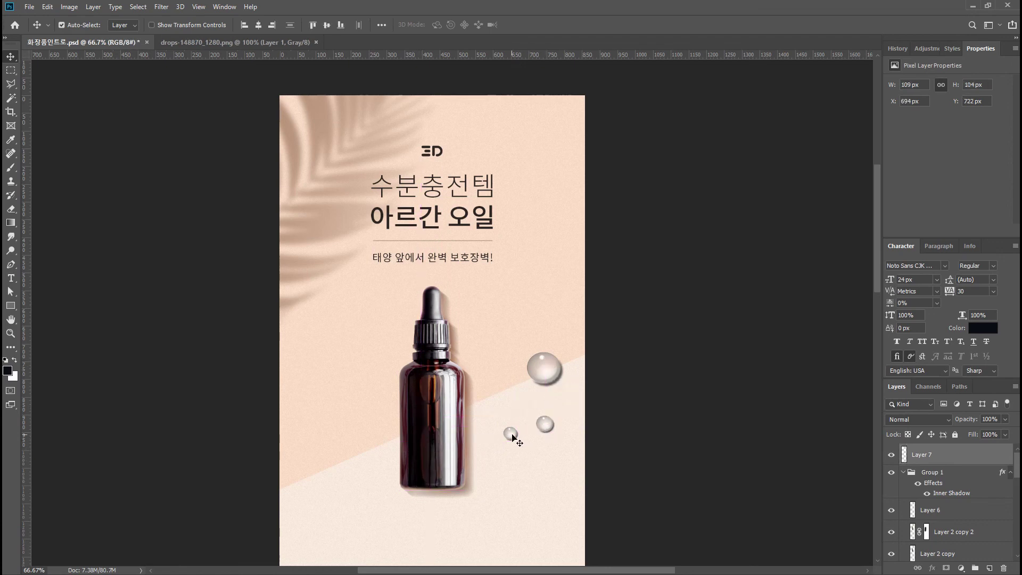
left_click(926, 419)
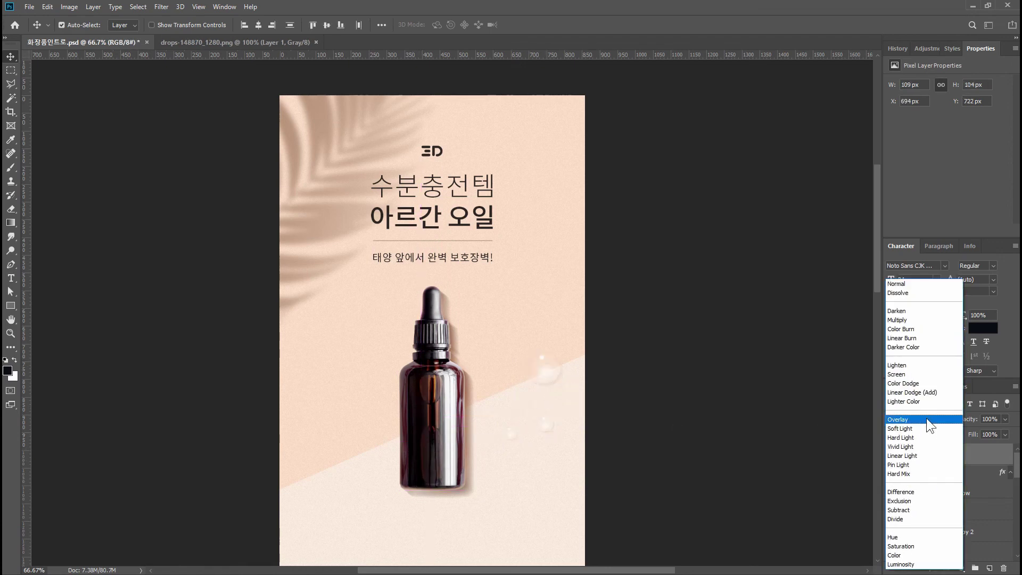
left_click(914, 337)
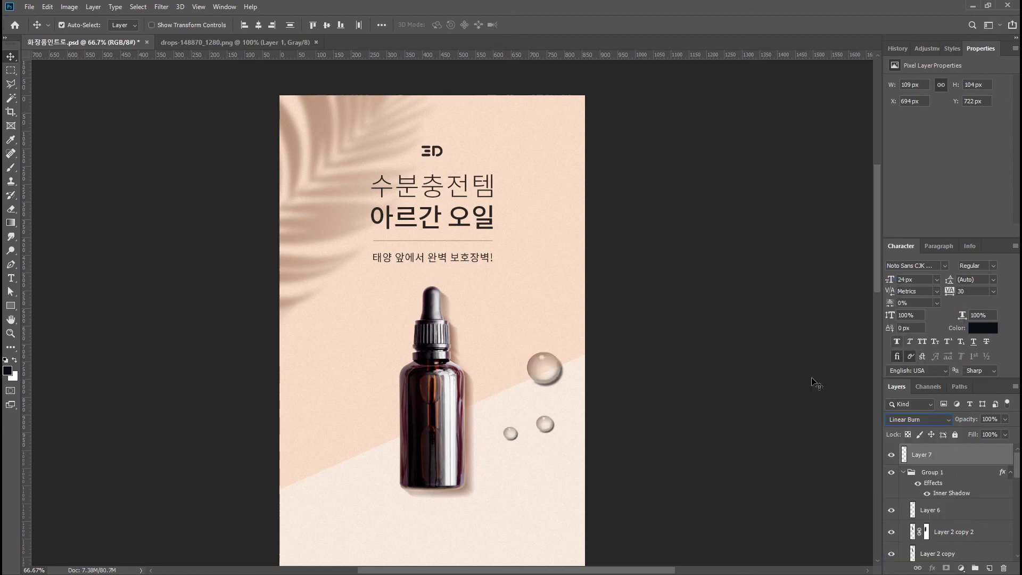
- Add a Color Overlay in brown #81481f to the large water drop on Layer 9
left_click(958, 546)
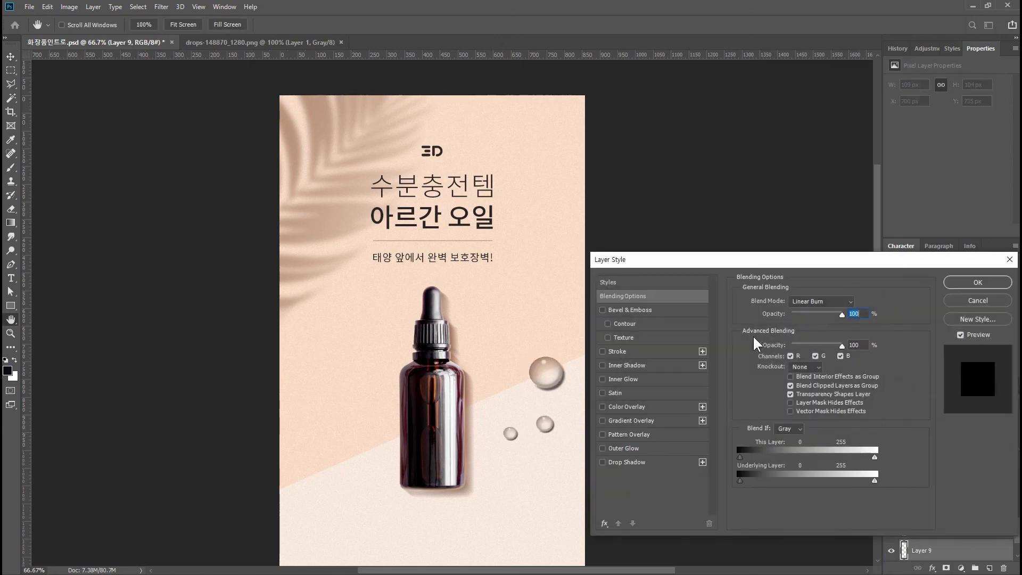
left_click(637, 407)
left_click(861, 308)
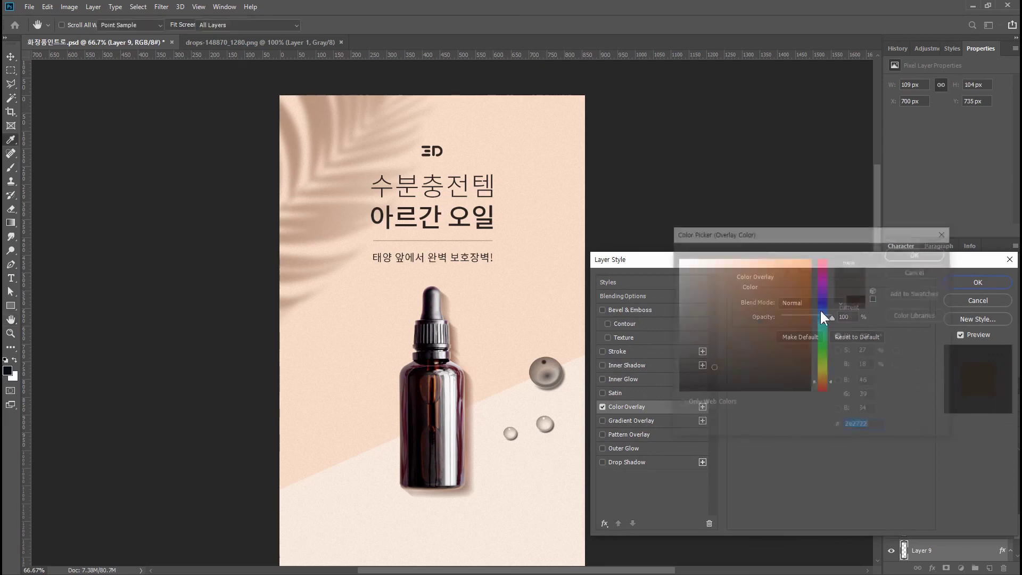
left_click(780, 327)
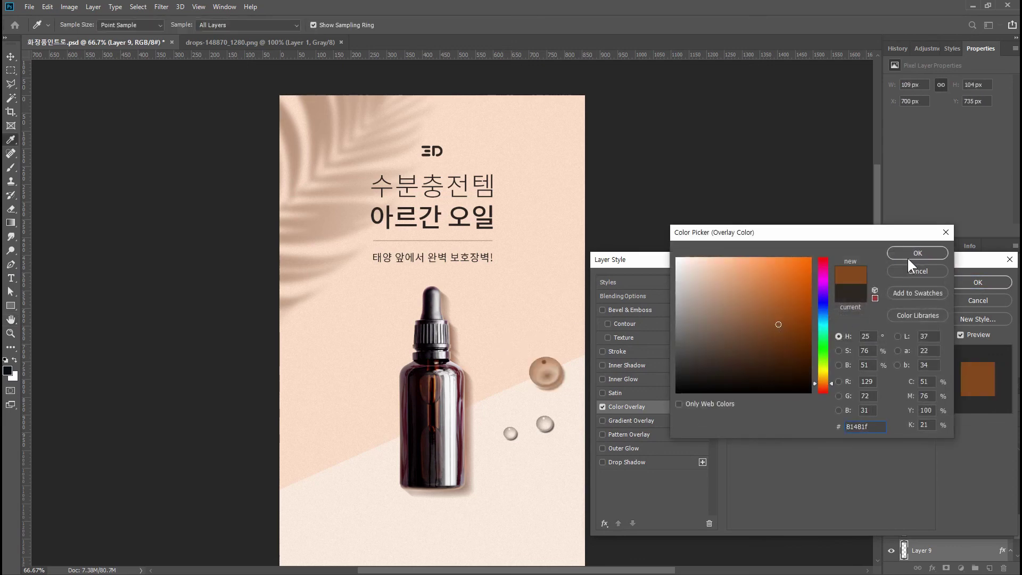
left_click(908, 257)
- Set the large drop's Color Overlay blend mode to Soft Light and apply the layer style
left_click(826, 303)
left_click(800, 283)
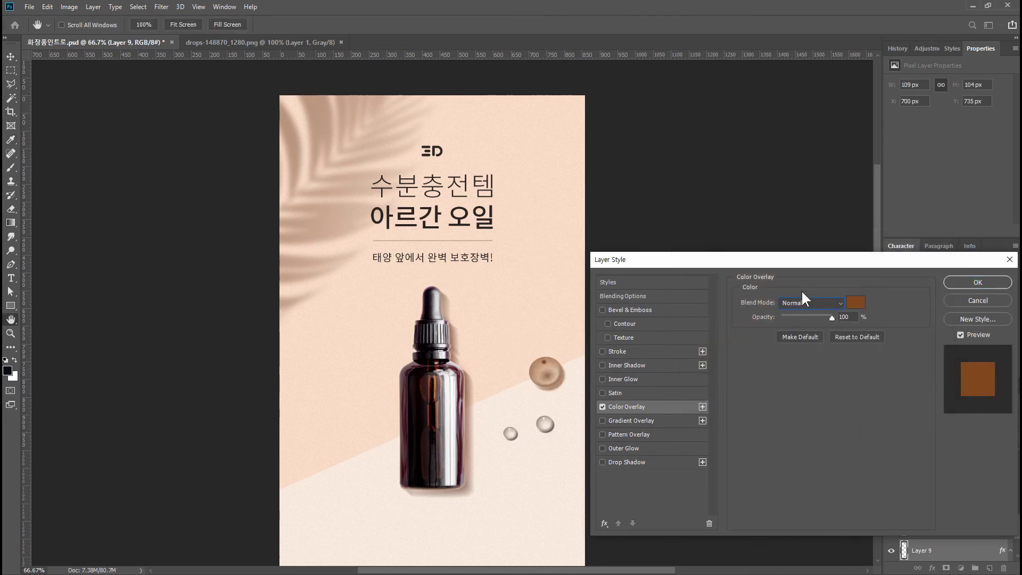
left_click(809, 301)
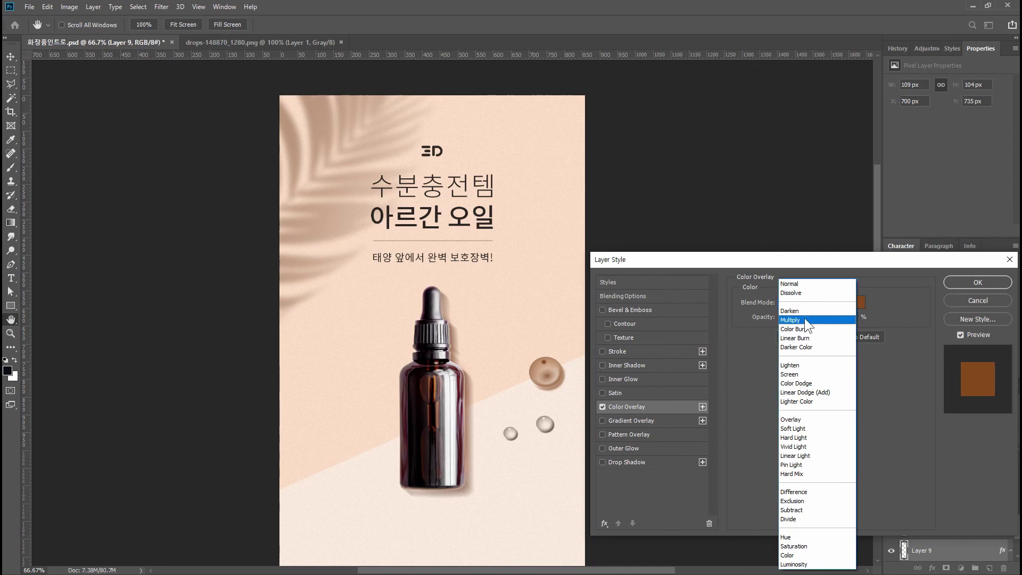
left_click(813, 430)
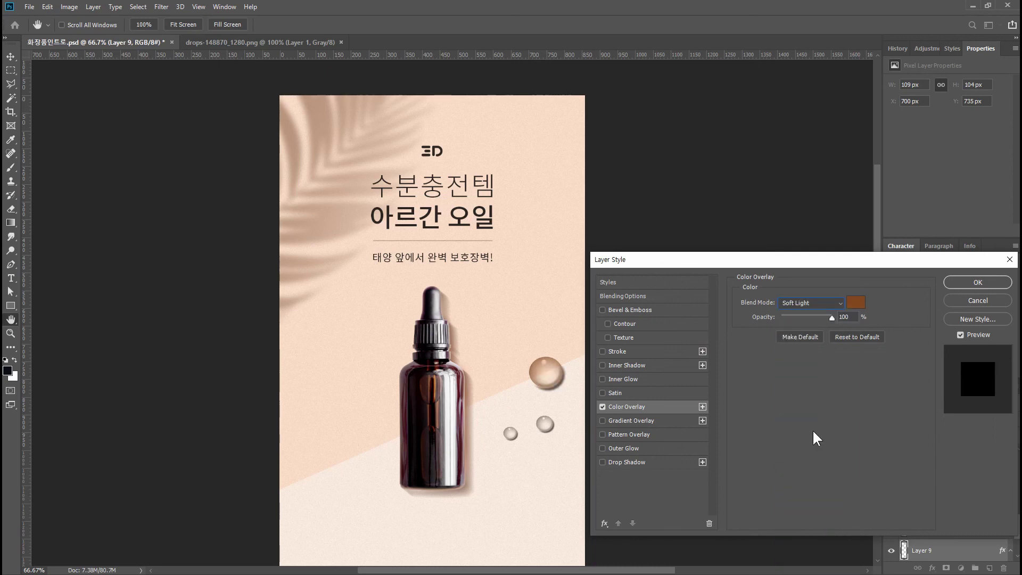
key("Return")
- Give the Layer 7 and Layer 8 drops the same Color Overlay, and move the Layer 7 drop onto the palm shadow
key("alt+]")
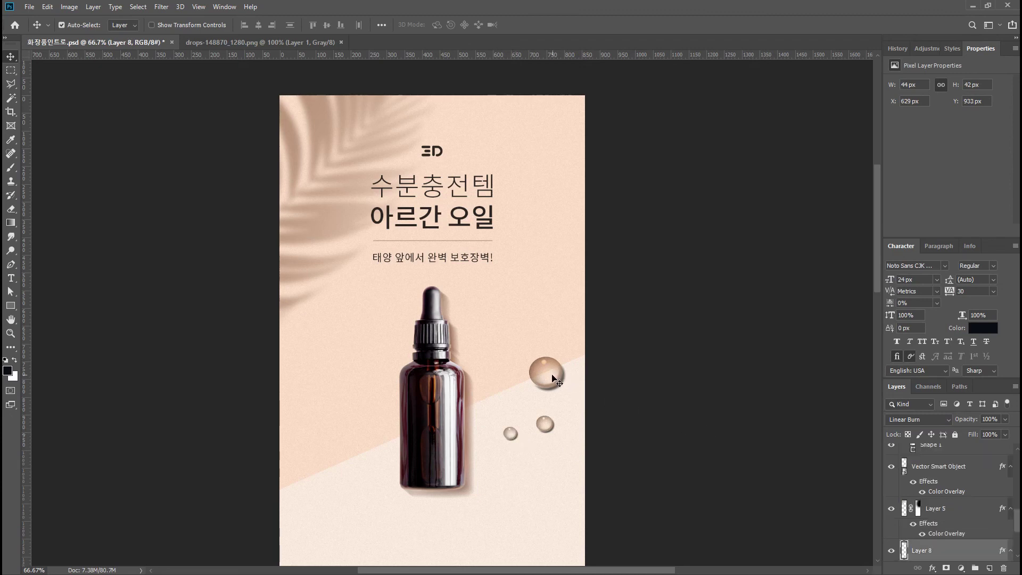
left_click_drag(554, 379, 545, 231)
left_click_drag(549, 426, 523, 299)
left_click_drag(544, 219, 553, 367)
left_click_drag(522, 295, 336, 173)
key("alt+]")
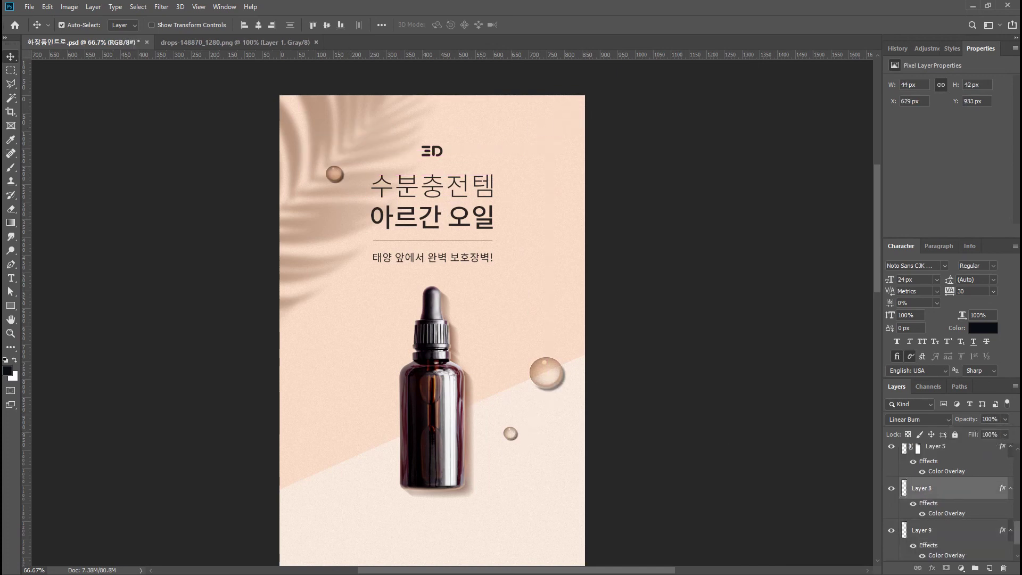
- Lower the Layer 7 drop's opacity to 57%, scale it to about 27 × 25 px, and place it beside the dropper cap
left_click_drag(1005, 419, 983, 437)
left_click_drag(335, 174, 505, 328)
key("ctrl+t")
key("Return")
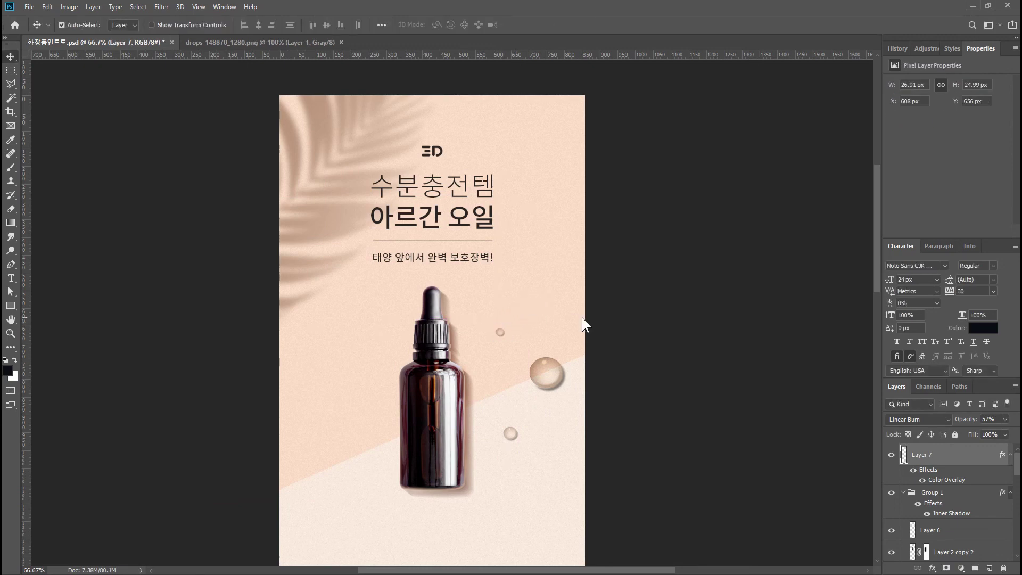
- Duplicate the smallest drop twice, placing one copy among the drops beside the bottle and the other near the bottle's opposite lower side
left_click_drag(554, 381, 347, 464)
key("ctrl+z")
left_click_drag(502, 333, 526, 430)
key("ctrl+z")
key("ctrl+z")
left_click_drag(548, 383, 507, 379)
key("ctrl+z")
left_click_drag(501, 333, 371, 475)
key("ctrl+plus")
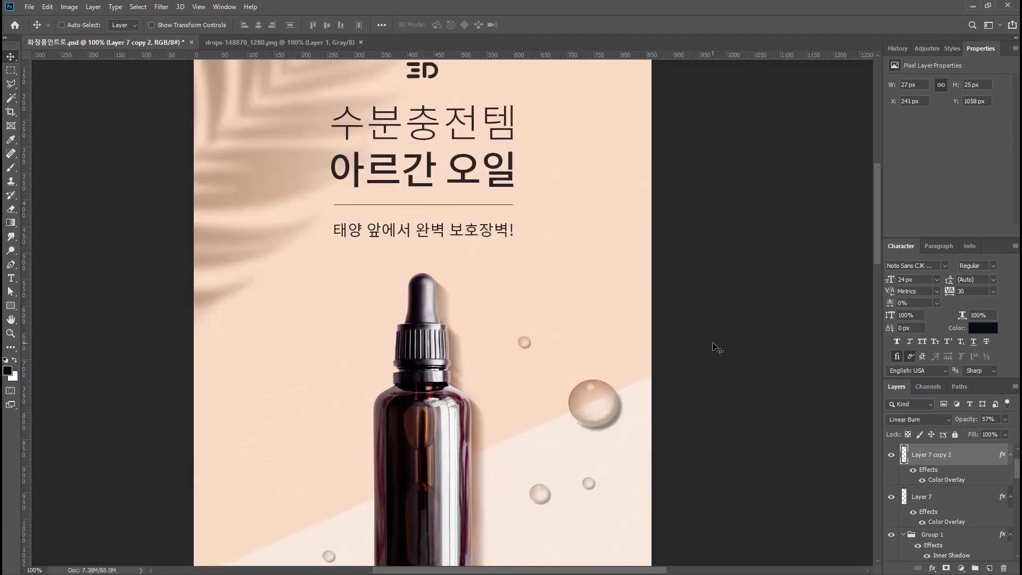
- Select the water drop layers and lower their opacity so the drops blend into the background
key("ctrl+minus")
scroll(952, 495, "up", 1)
left_click(940, 459)
scroll(949, 499, "down", 2)
left_click(950, 457, "shift")
left_click(1005, 419)
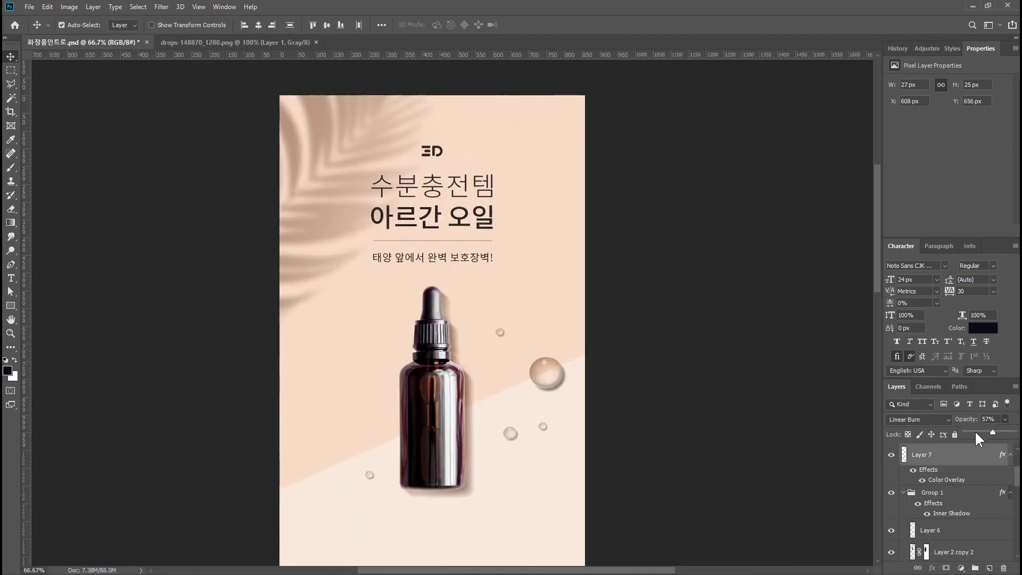
left_click_drag(980, 432, 985, 437)
left_click(750, 440)
- Transform the palm-leaf shadow to about 1414 × 1006 px so it reaches lower along the canvas edge, and save the document
left_click_drag(304, 281, 317, 307)
key("ctrl+t")
left_click_drag(355, 410, 374, 395)
key("Return")
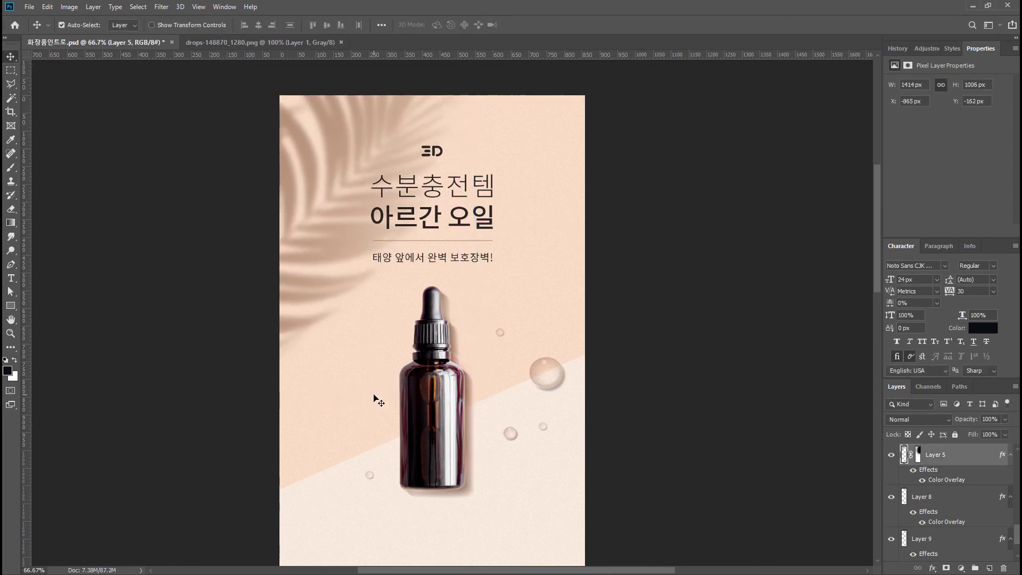
left_click_drag(373, 394, 380, 394)
key("ctrl+s")
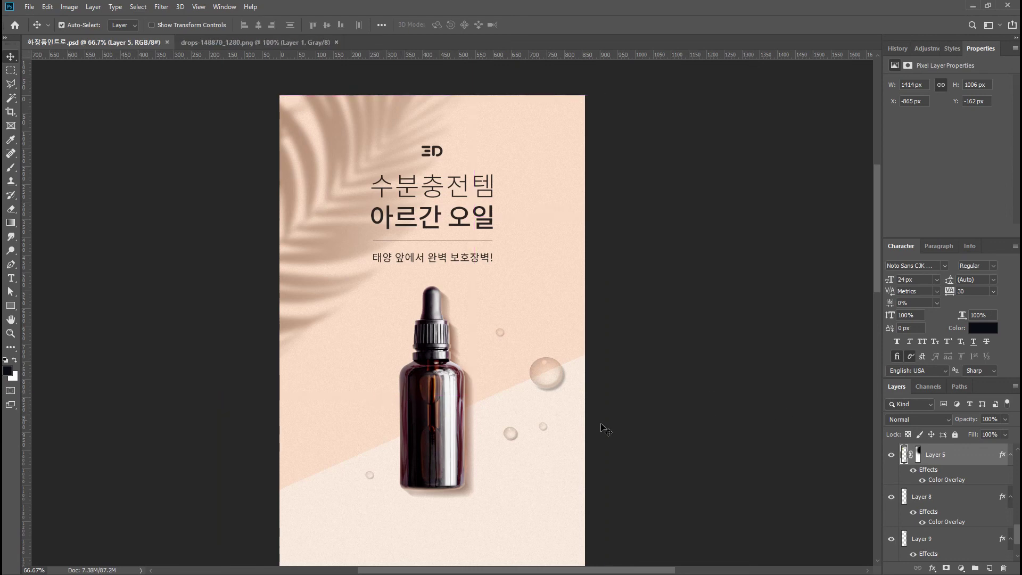
- View the composition at 100% and examine the bottle and the surrounding water drops
double_click(12, 334)
left_click(13, 321)
left_click_drag(445, 228, 470, 351)
left_click_drag(511, 520, 509, 223)
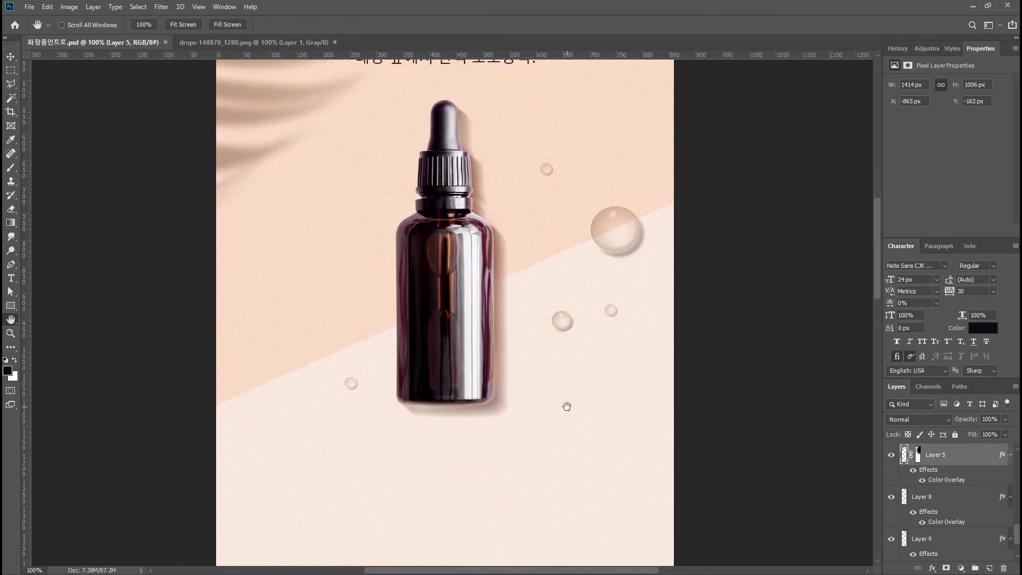